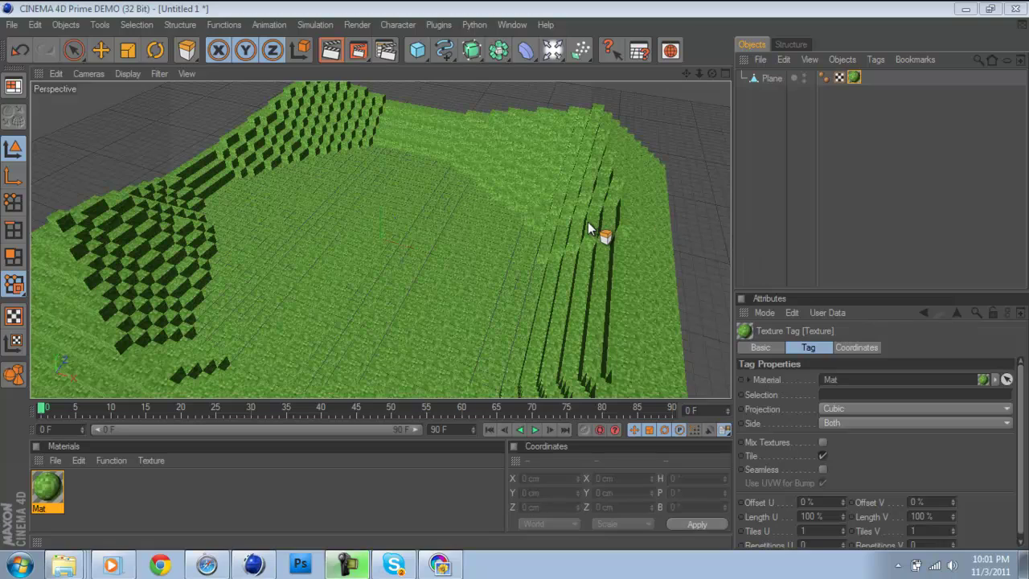
# Render the active view of the grass terrain from a low viewpoint inside the valley
pyautogui.moveTo(510, 281)
pyautogui.keyDown('alt'); pyautogui.mouseDown()
pyautogui.moveTo(517, 266)
pyautogui.moveTo(538, 264)
pyautogui.moveTo(519, 279)
pyautogui.moveTo(533, 266)
pyautogui.moveTo(484, 271)
pyautogui.moveTo(517, 287)
pyautogui.moveTo(508, 282)
pyautogui.moveTo(540, 279)
pyautogui.moveTo(494, 272)
pyautogui.moveTo(513, 276)
pyautogui.mouseUp(); pyautogui.keyUp('alt')
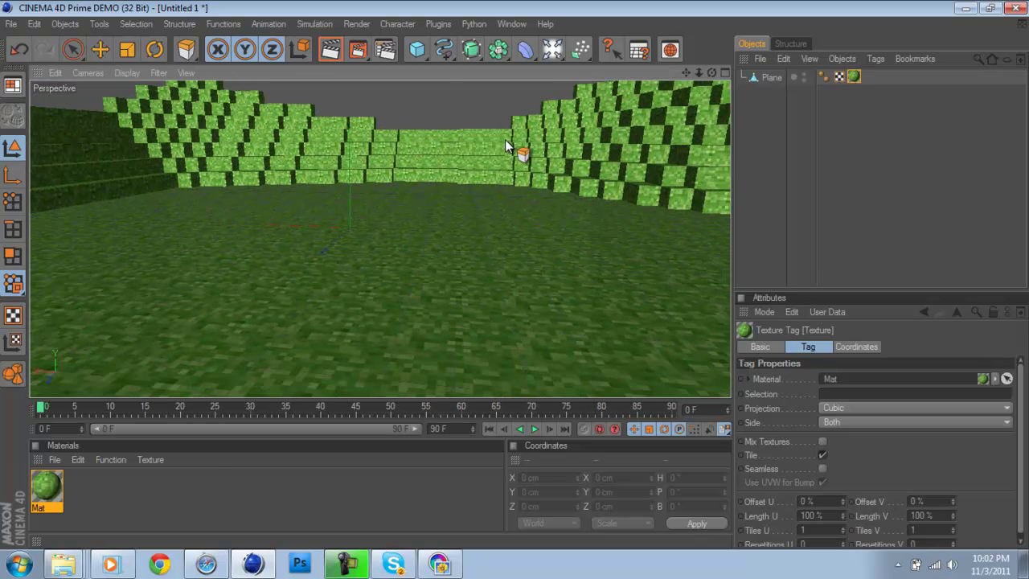
pyautogui.keyDown('alt'); pyautogui.moveTo(506, 140); pyautogui.dragTo(515, 276, button='middle'); pyautogui.keyUp('alt')
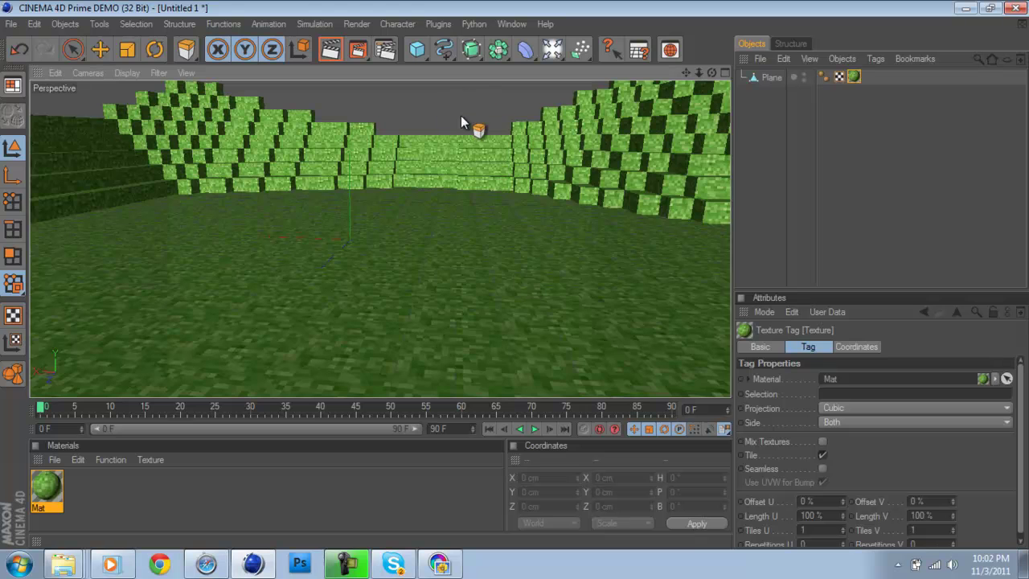
pyautogui.click(332, 51)
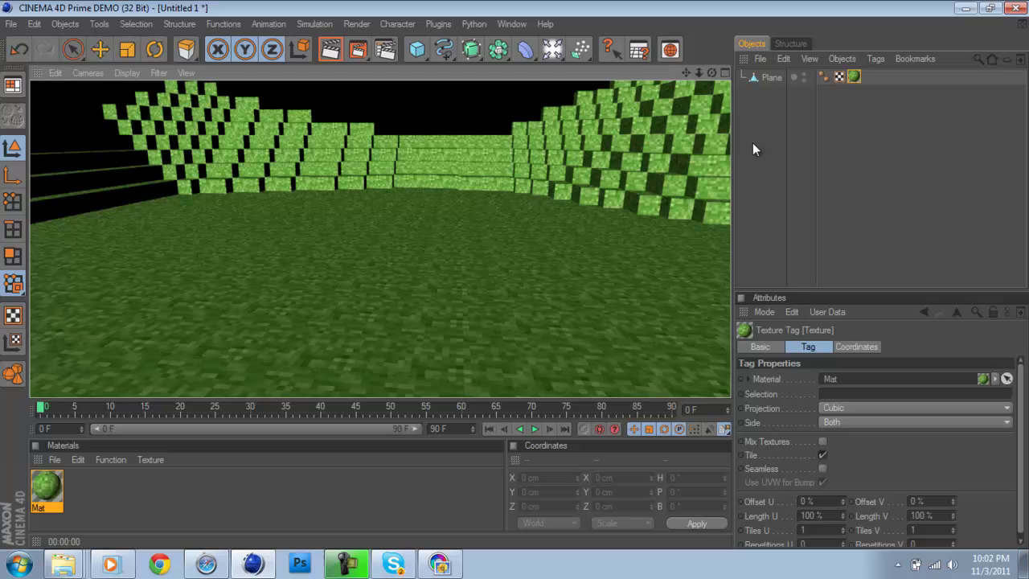
pyautogui.click(837, 154)
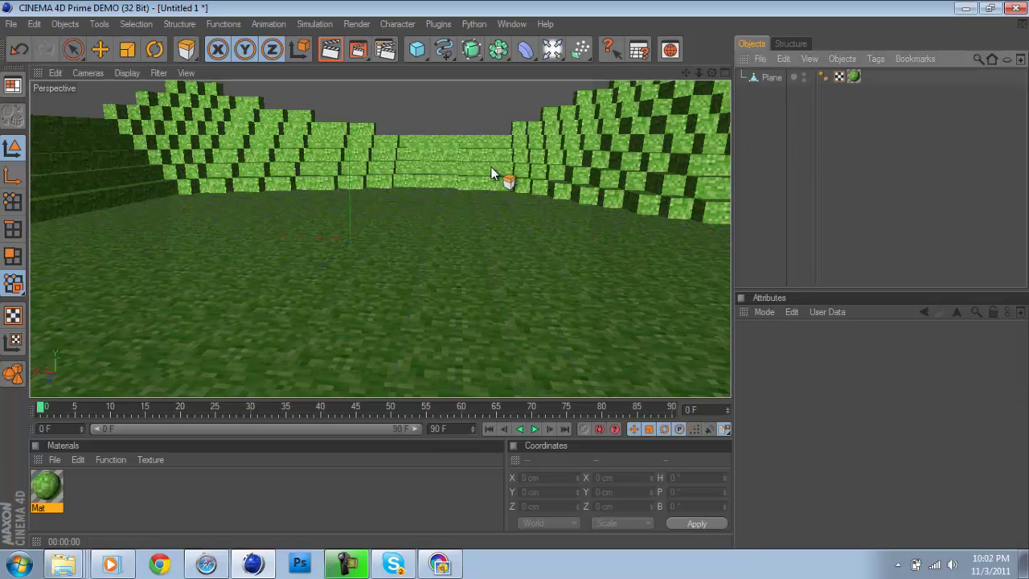
# Add a cube measuring 100 cm in X, Y and Z and raise it to about 440 cm in Y
pyautogui.scroll(-3, 510, 194)
pyautogui.scroll(3, 512, 199)
pyautogui.press('space')
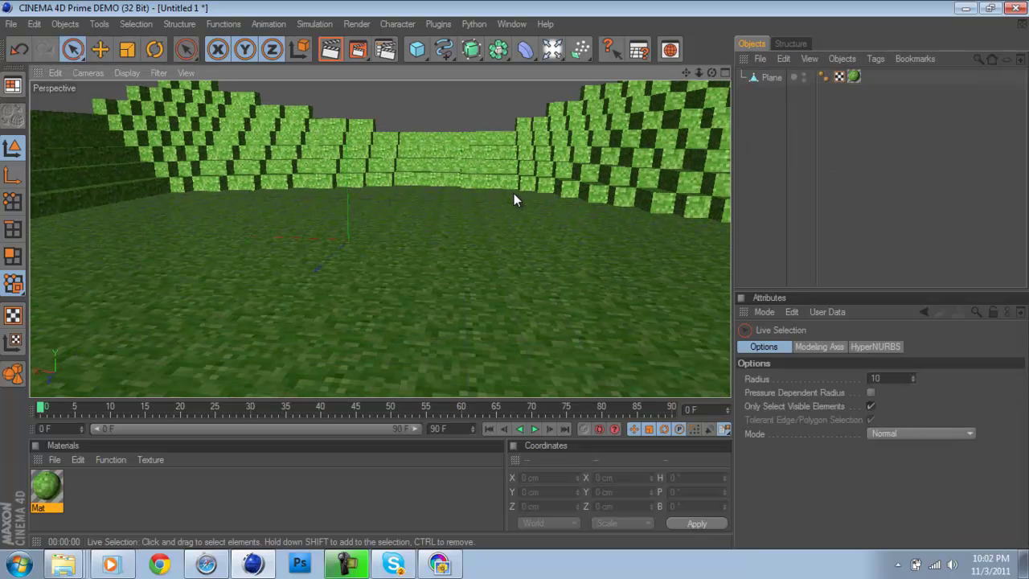
pyautogui.click(13, 149)
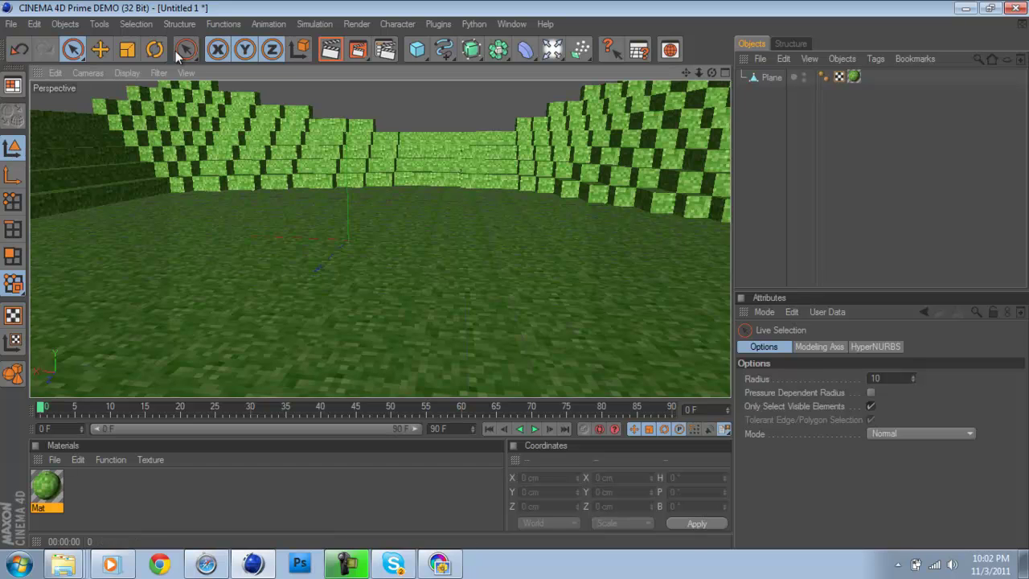
pyautogui.click(100, 49)
pyautogui.keyDown('alt'); pyautogui.moveTo(335, 257); pyautogui.dragTo(492, 165); pyautogui.keyUp('alt')
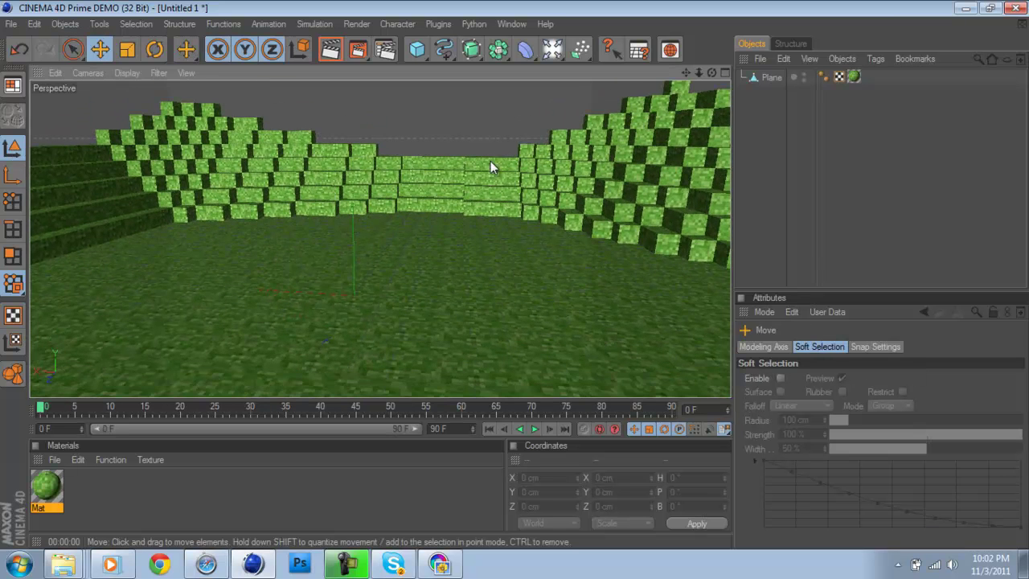
pyautogui.click(417, 49)
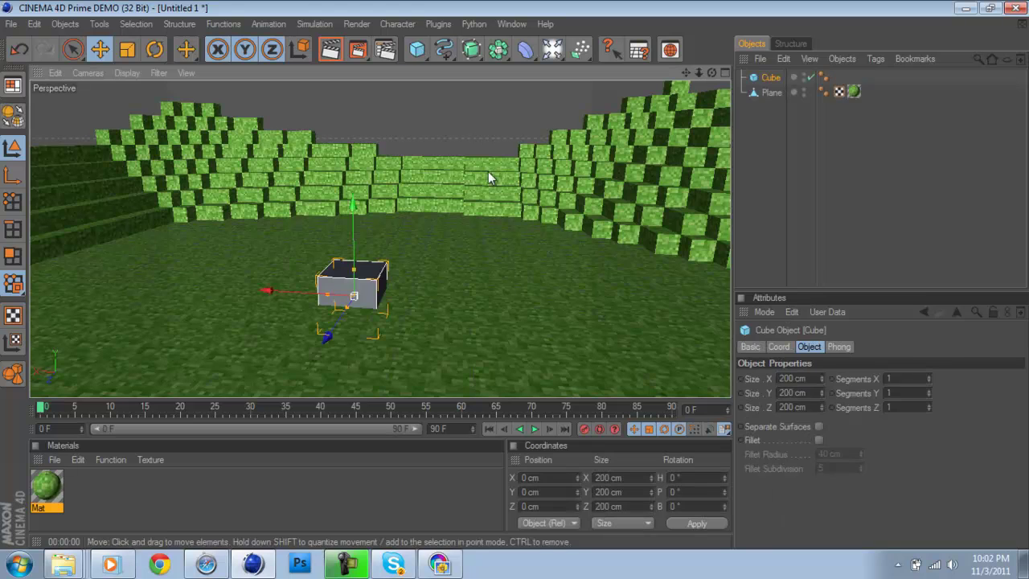
pyautogui.click(612, 477)
pyautogui.write('100')
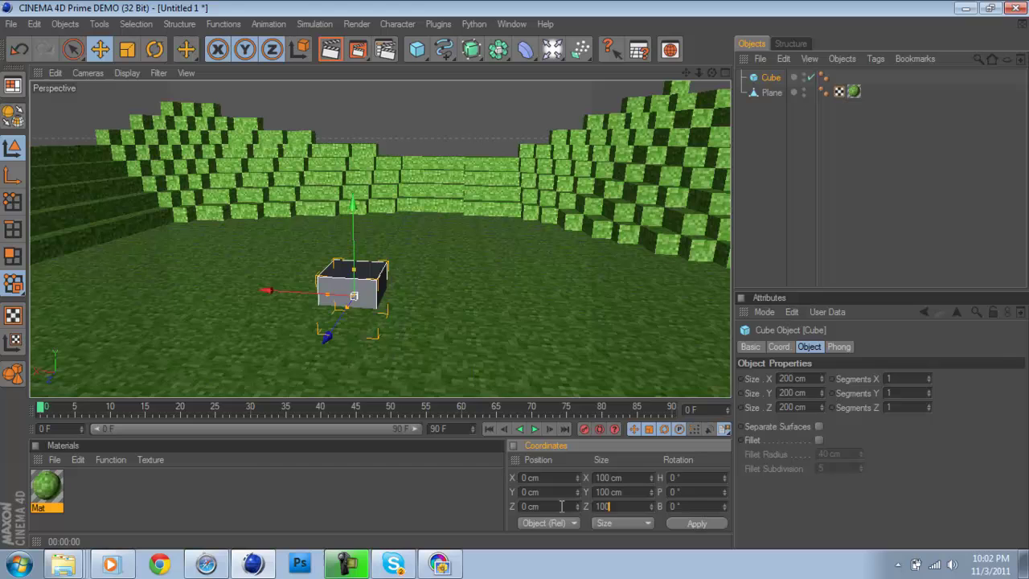
pyautogui.click(695, 525)
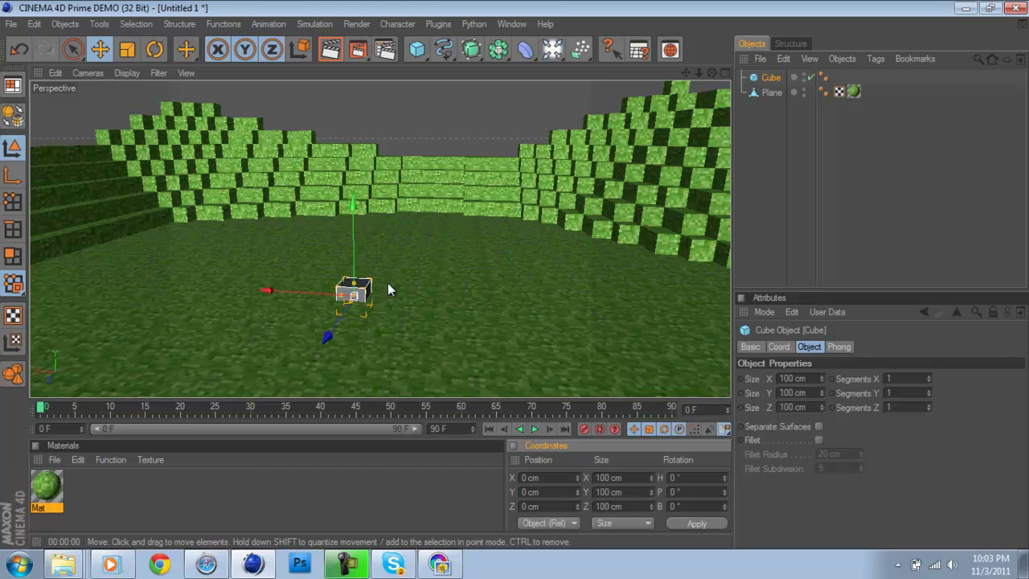
pyautogui.moveTo(355, 262); pyautogui.dragTo(345, 288)
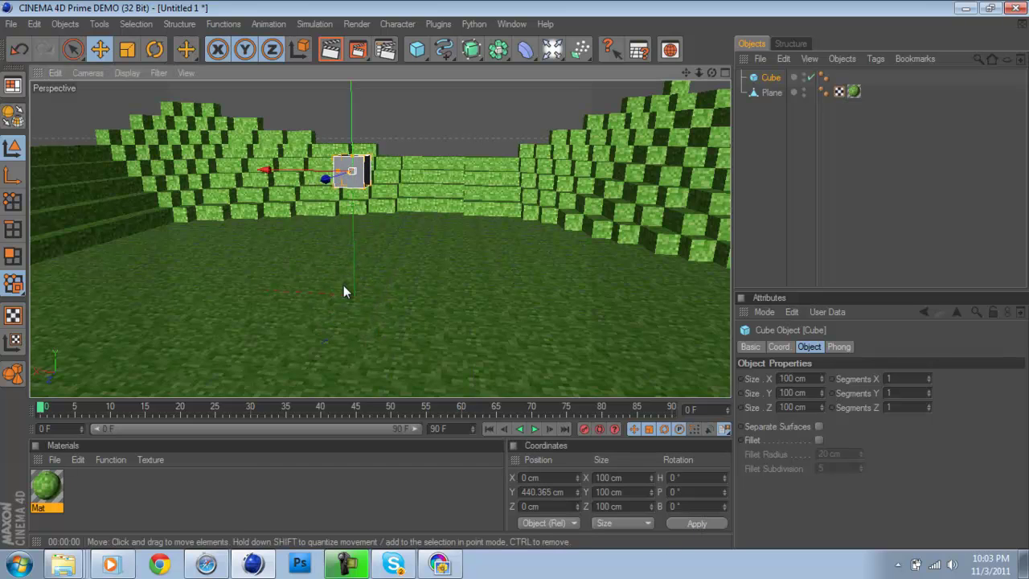
# Create a new material and give its color channel a new white texture of 1024 by 1024 pixels
pyautogui.doubleClick(115, 477)
pyautogui.doubleClick(45, 485)
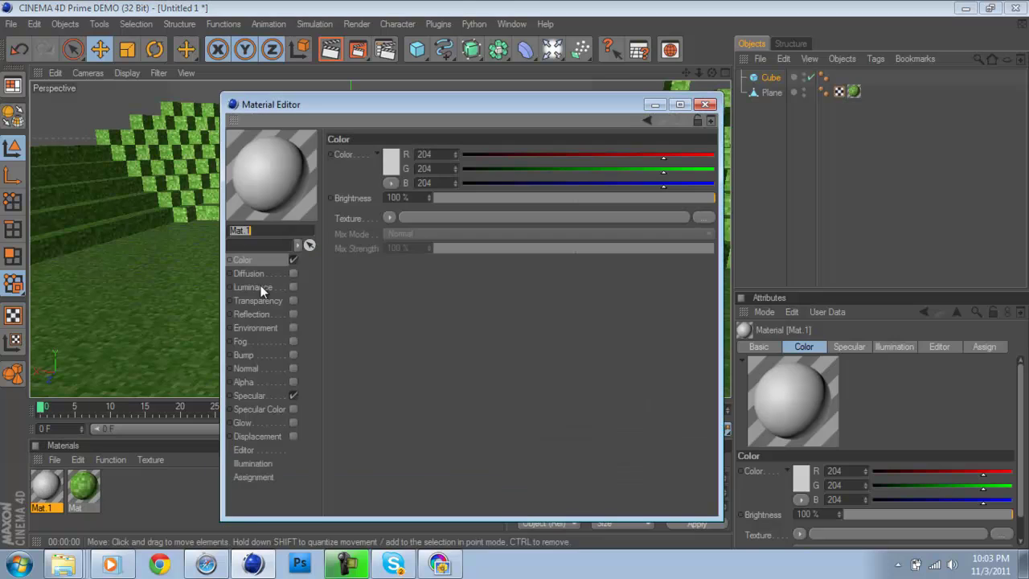
pyautogui.click(390, 216)
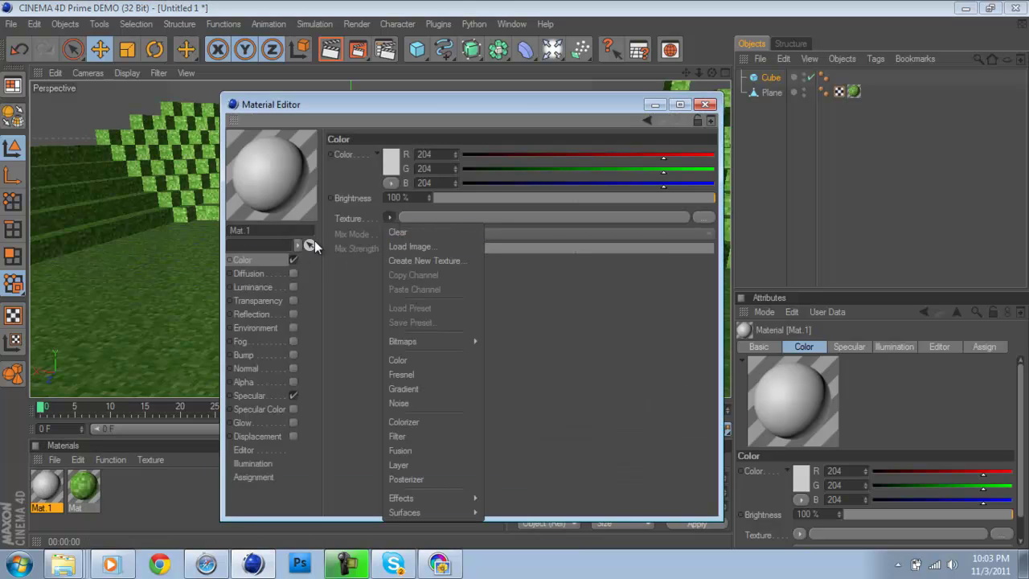
pyautogui.click(411, 258)
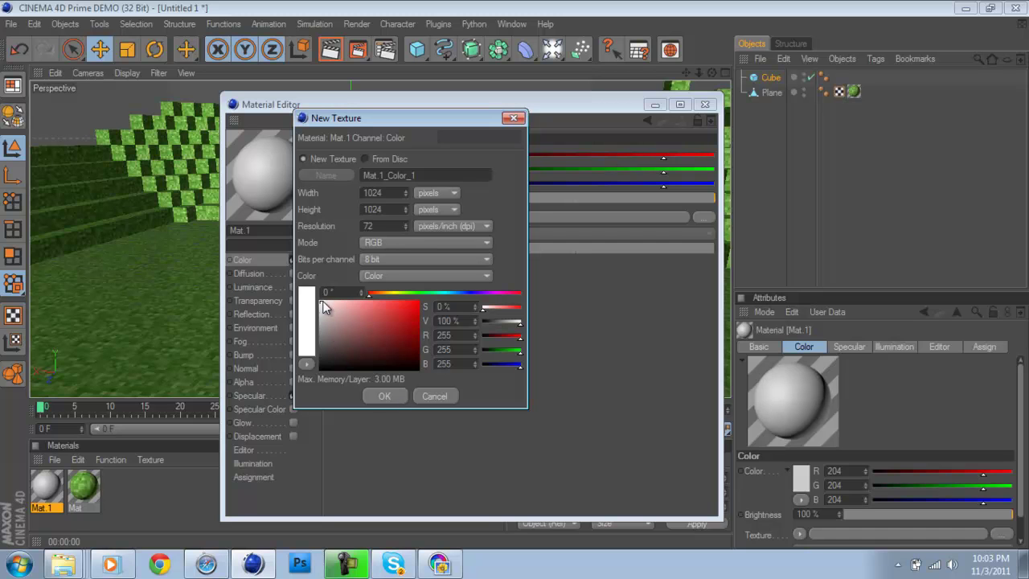
pyautogui.moveTo(323, 301)
pyautogui.mouseDown()
pyautogui.moveTo(376, 319)
pyautogui.moveTo(402, 366)
pyautogui.moveTo(419, 338)
pyautogui.moveTo(319, 301)
pyautogui.mouseUp()
pyautogui.click(386, 396)
# Enable transparency at 79% brightness on the new white material and apply the material to the cube
pyautogui.click(259, 302)
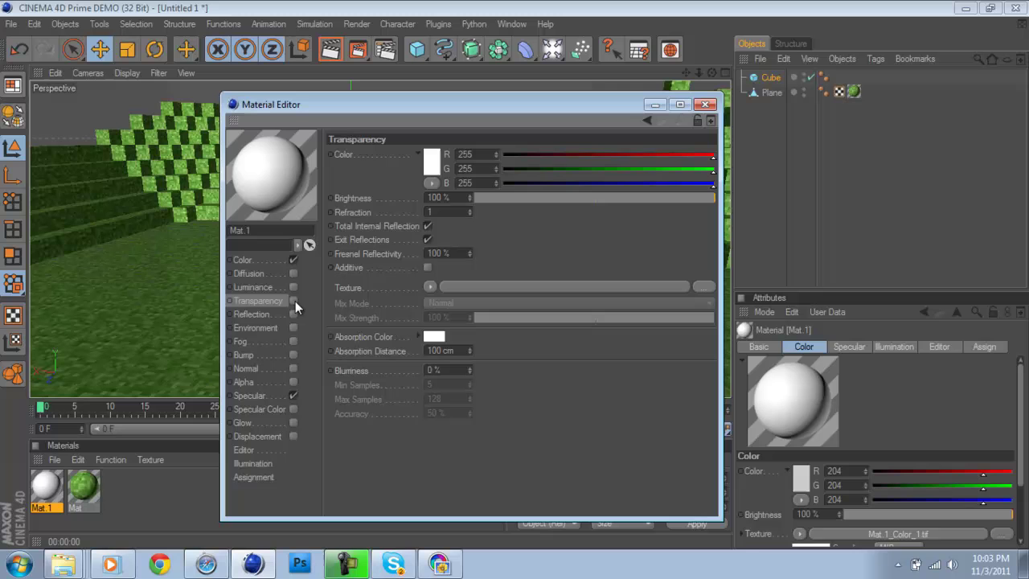
pyautogui.click(295, 300)
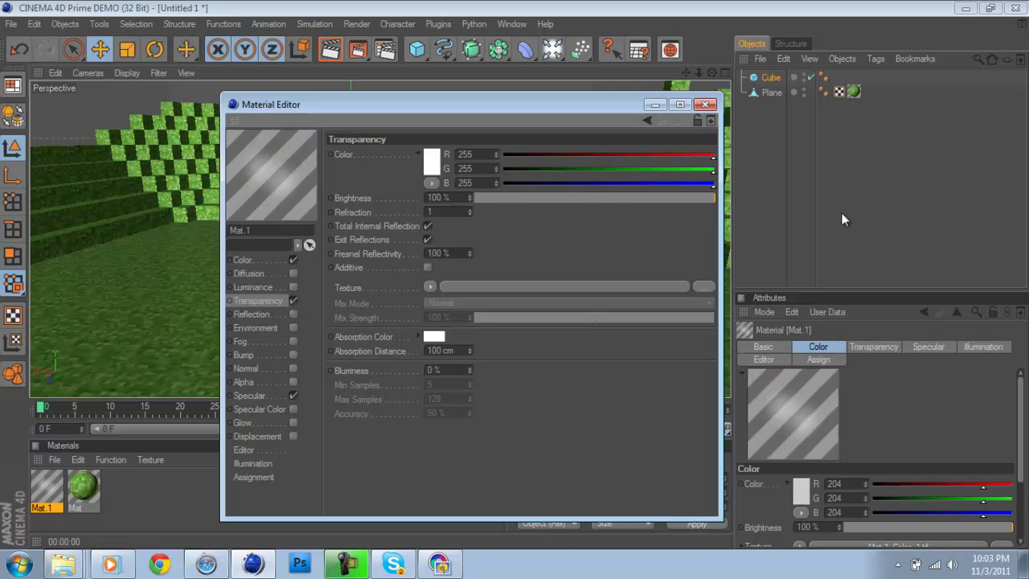
pyautogui.moveTo(708, 201); pyautogui.dragTo(663, 194)
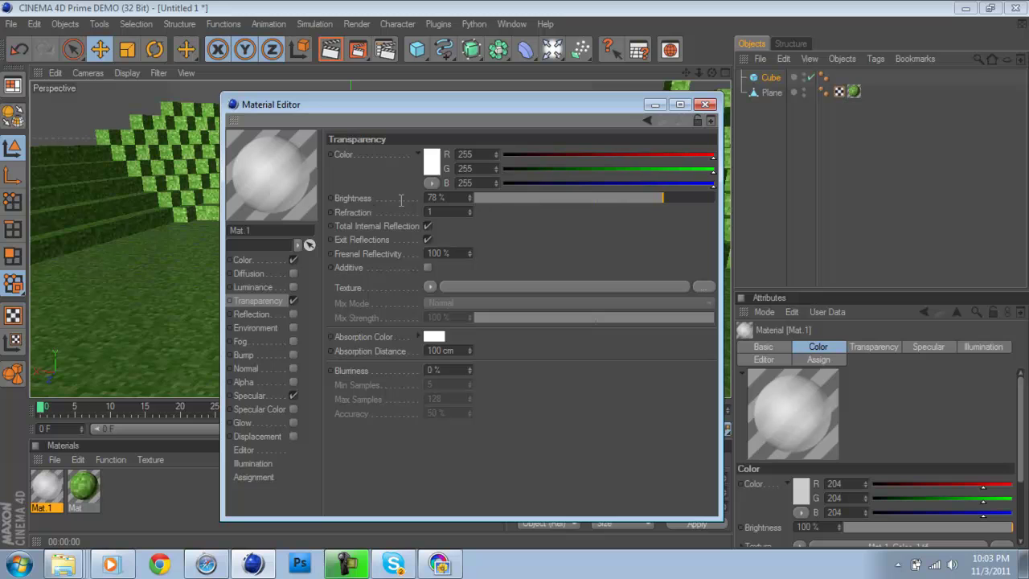
pyautogui.click(692, 198)
pyautogui.click(667, 195)
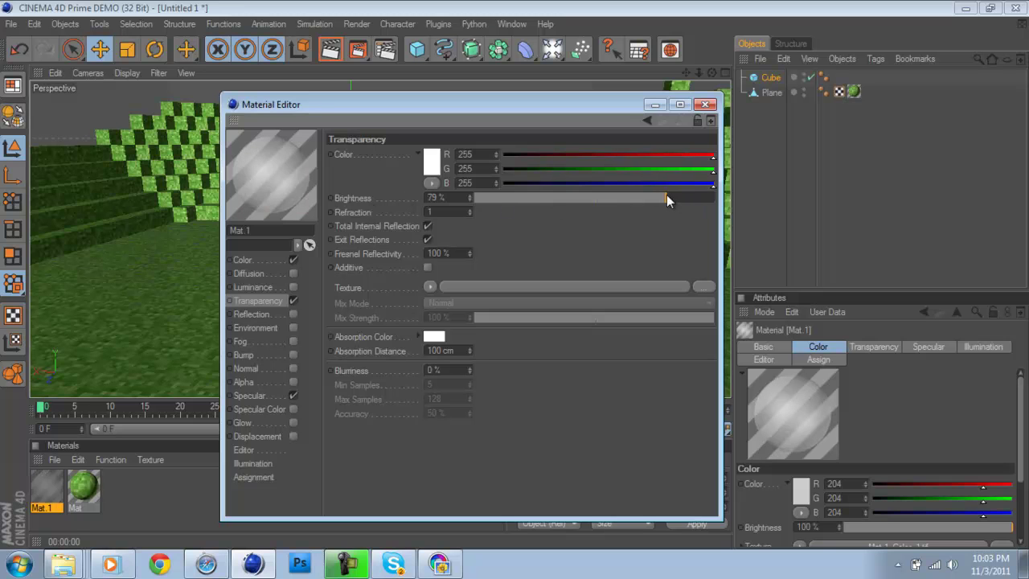
pyautogui.moveTo(677, 196); pyautogui.dragTo(666, 197)
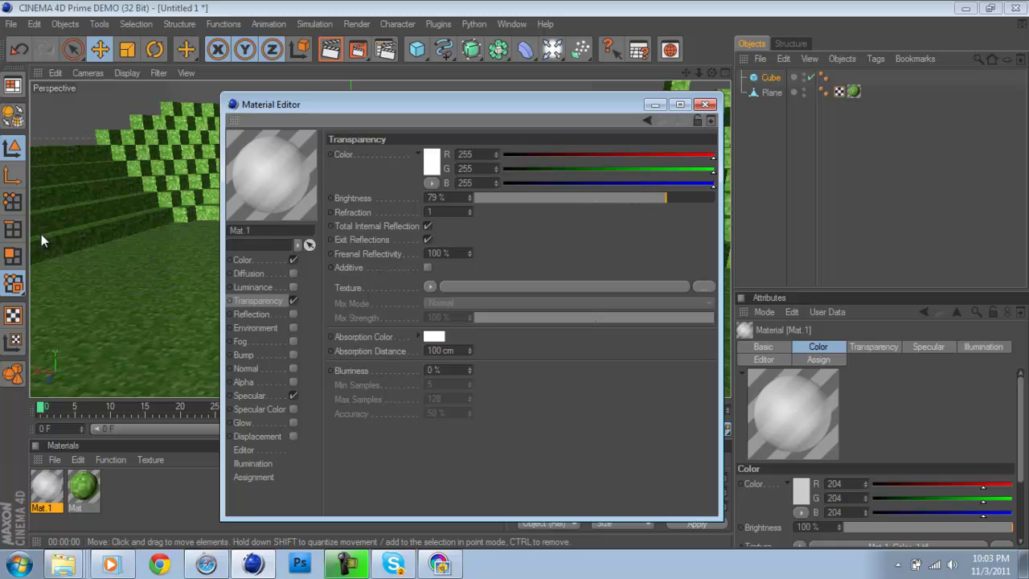
pyautogui.click(705, 105)
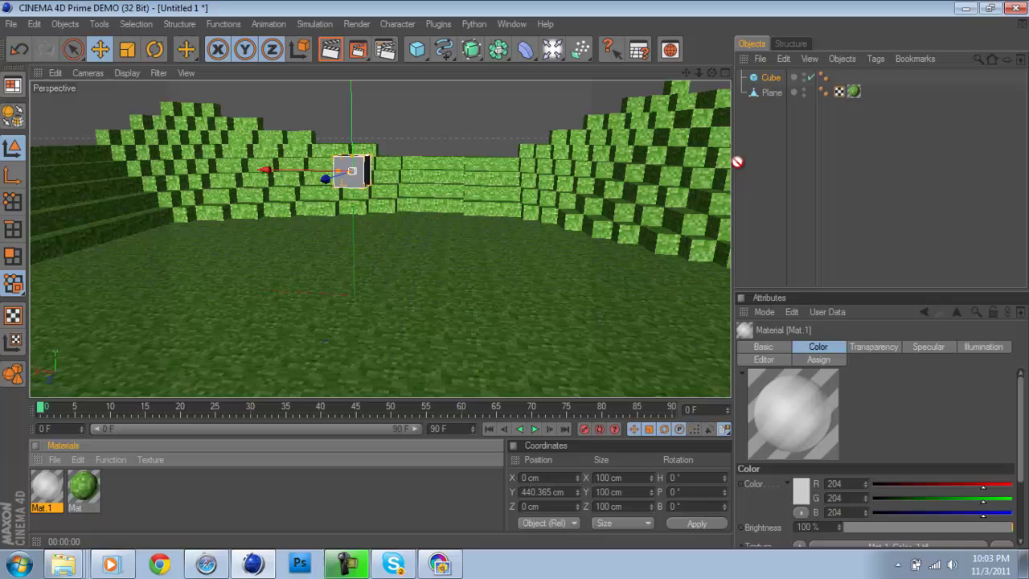
pyautogui.moveTo(772, 75); pyautogui.dragTo(773, 77)
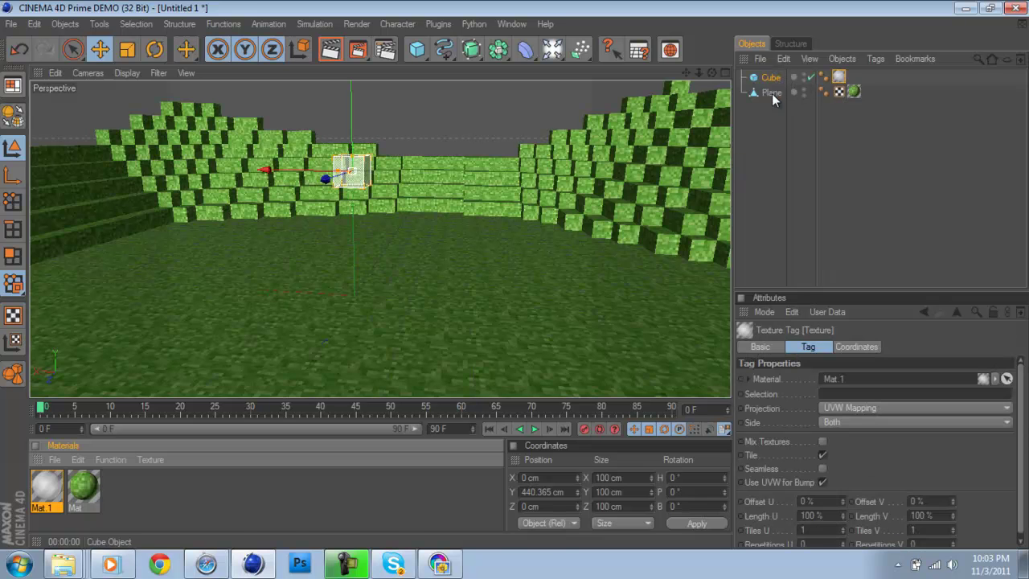
pyautogui.click(764, 171)
# Render the active view from two low angles to check the cube's transparency against the hills and the sky
pyautogui.scroll(3, 455, 196)
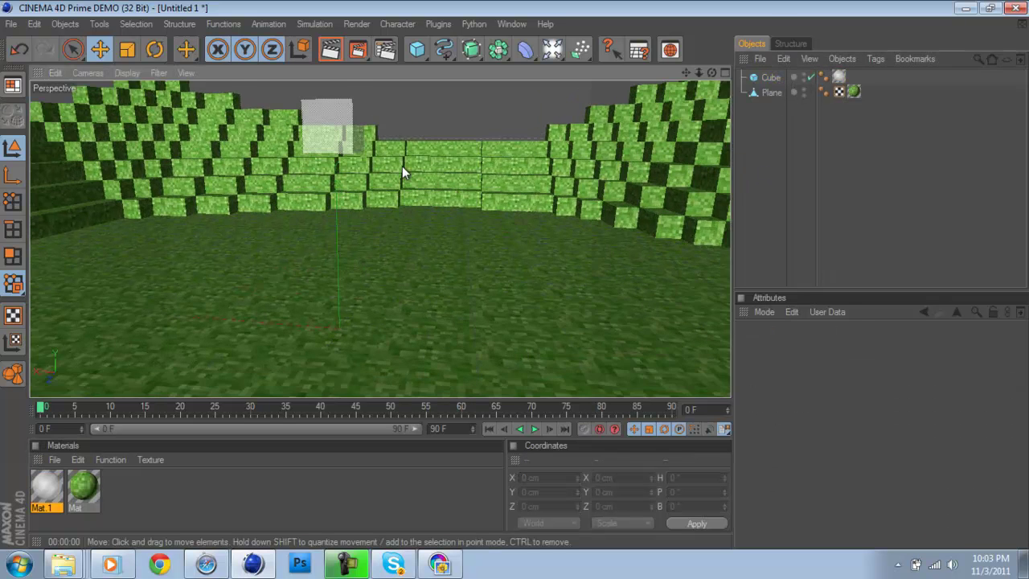
pyautogui.scroll(2, 405, 167)
pyautogui.keyDown('alt'); pyautogui.moveTo(405, 155); pyautogui.dragTo(408, 273, button='middle'); pyautogui.keyUp('alt')
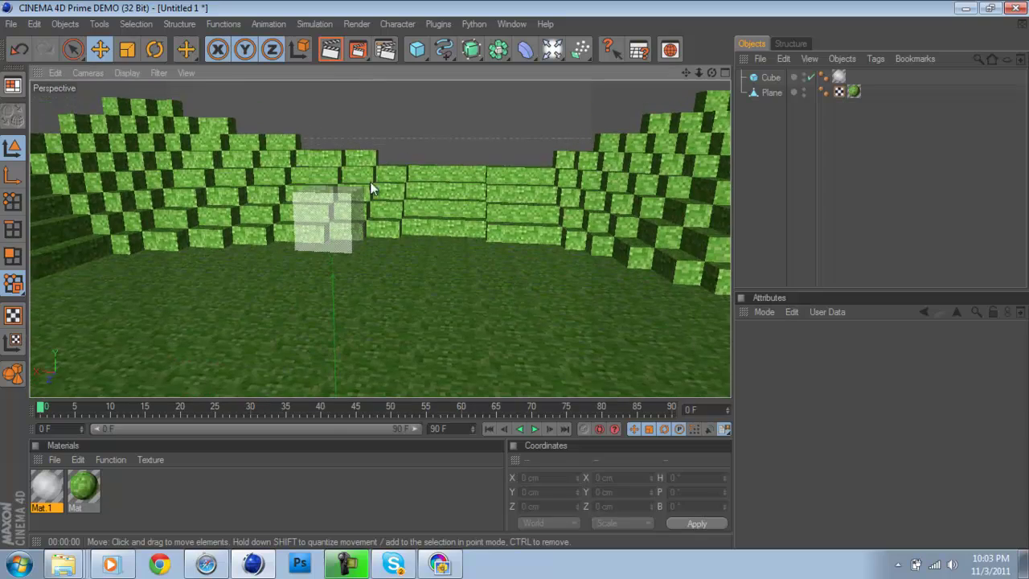
pyautogui.keyDown('alt'); pyautogui.moveTo(372, 188); pyautogui.dragTo(514, 278); pyautogui.keyUp('alt')
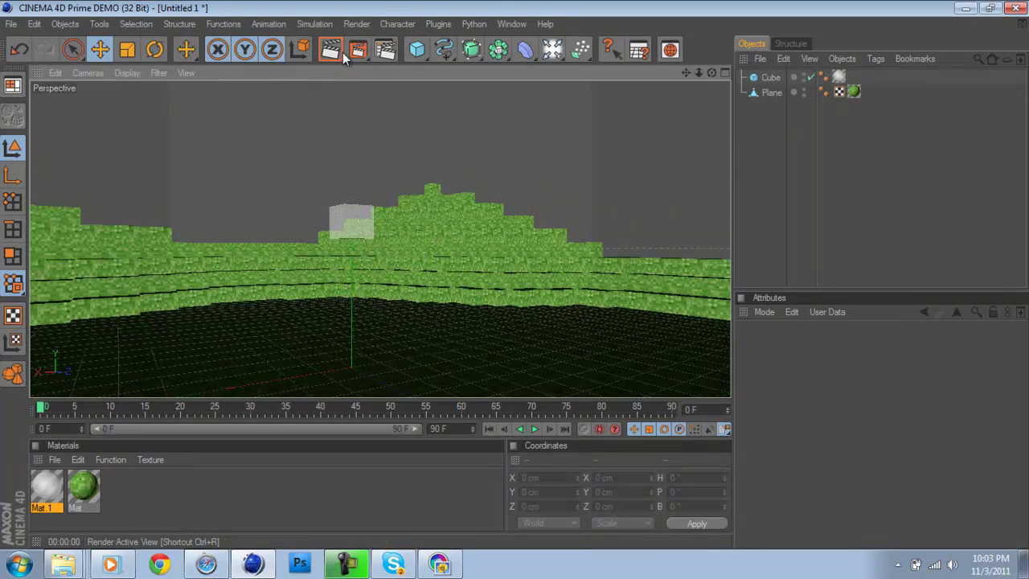
pyautogui.click(322, 50)
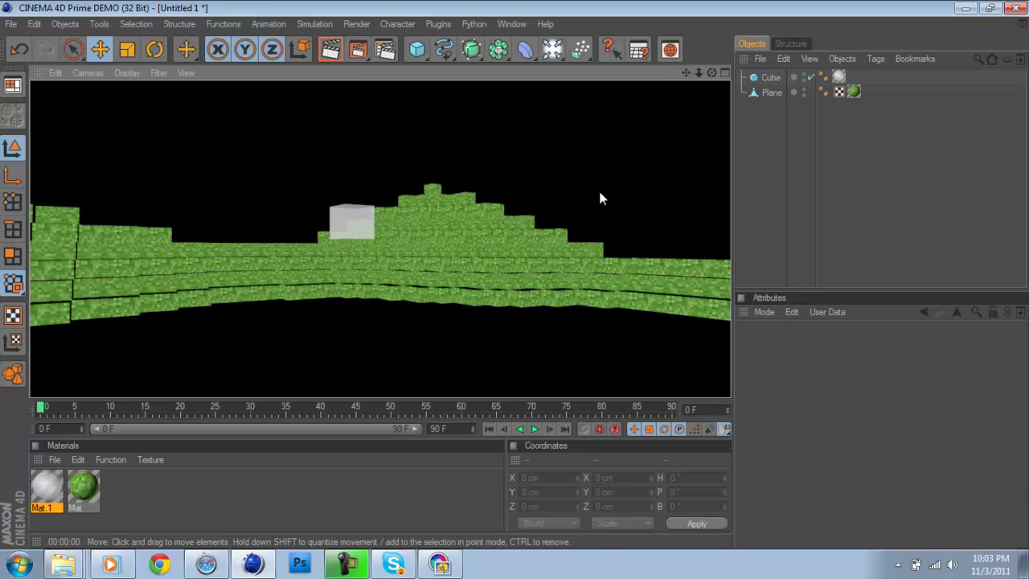
pyautogui.click(565, 184)
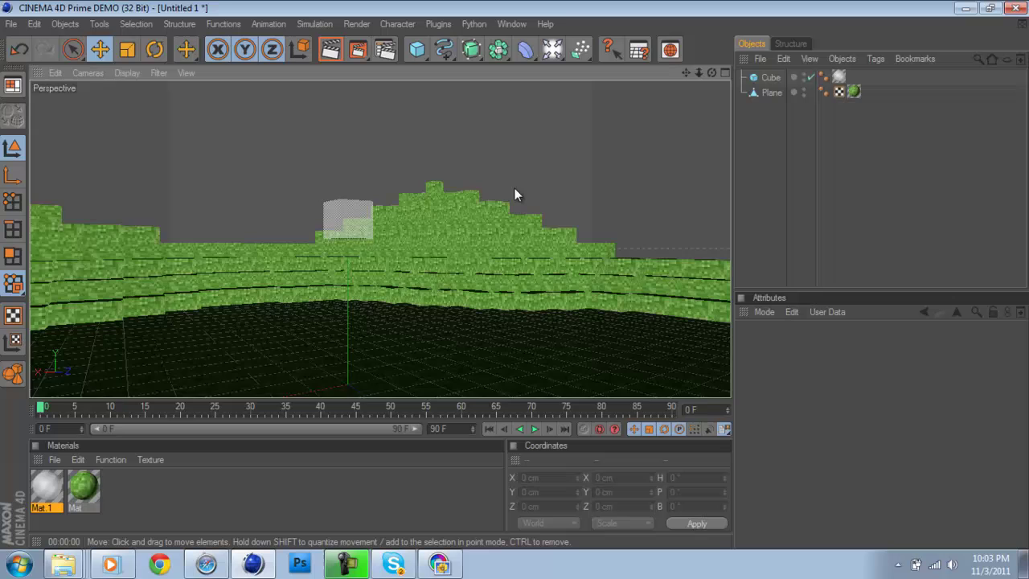
pyautogui.keyDown('alt'); pyautogui.moveTo(514, 189); pyautogui.dragTo(515, 277); pyautogui.keyUp('alt')
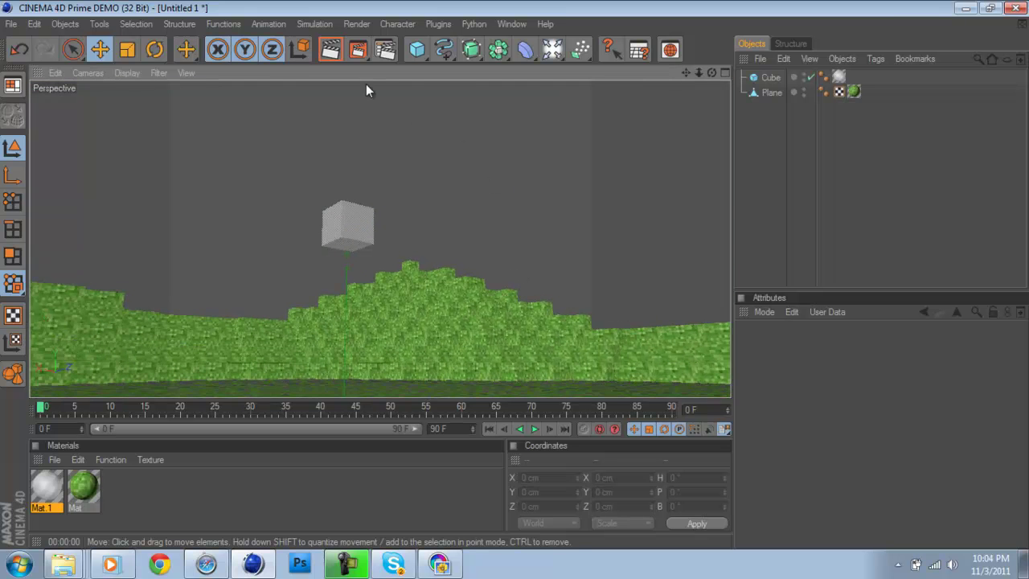
pyautogui.click(338, 44)
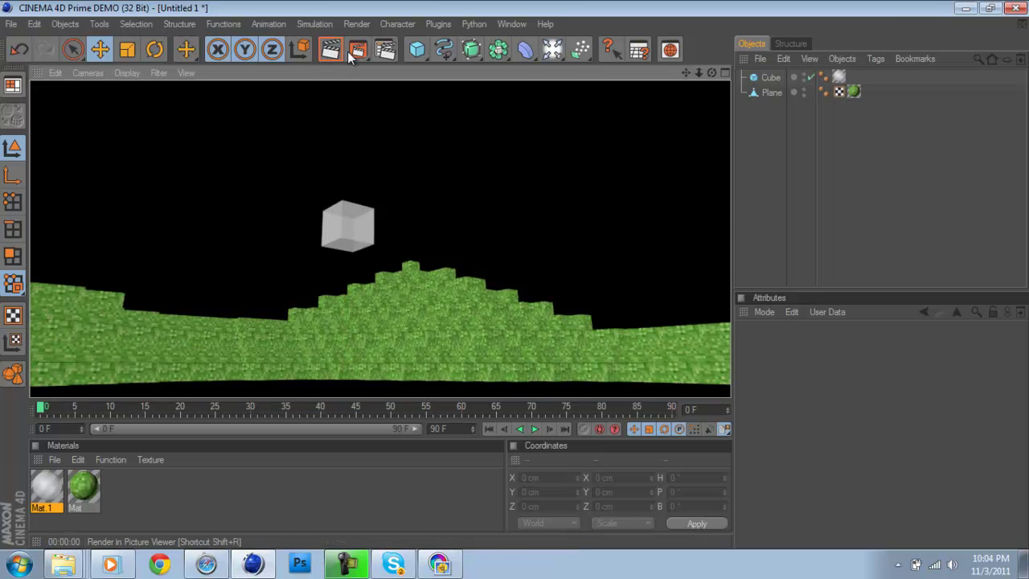
pyautogui.click(783, 211)
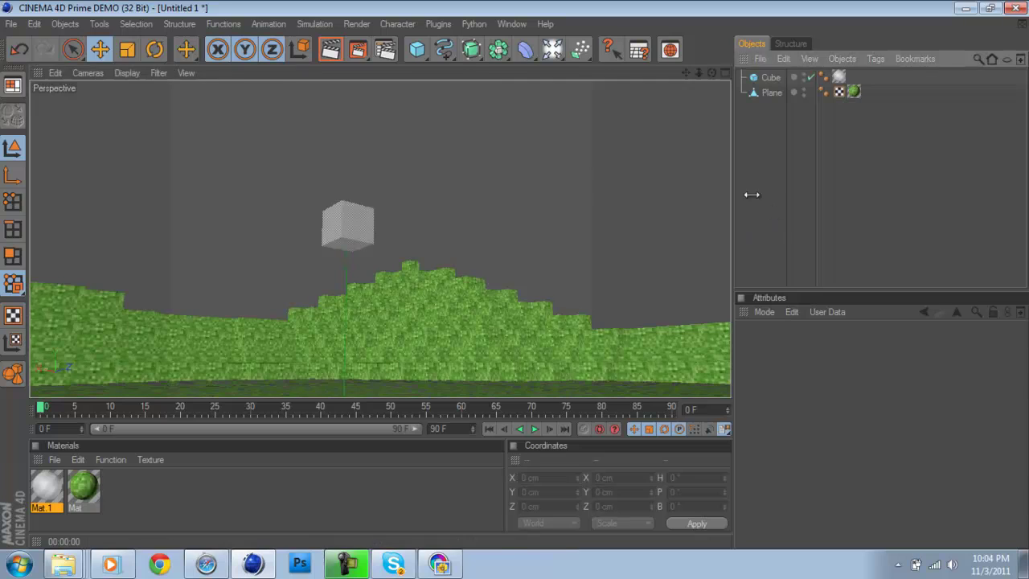
# Duplicate the transparent cube and move the copy along Z to -100 cm, directly against the original
pyautogui.keyDown('alt'); pyautogui.moveTo(543, 199); pyautogui.dragTo(588, 220); pyautogui.keyUp('alt')
pyautogui.click(770, 78)
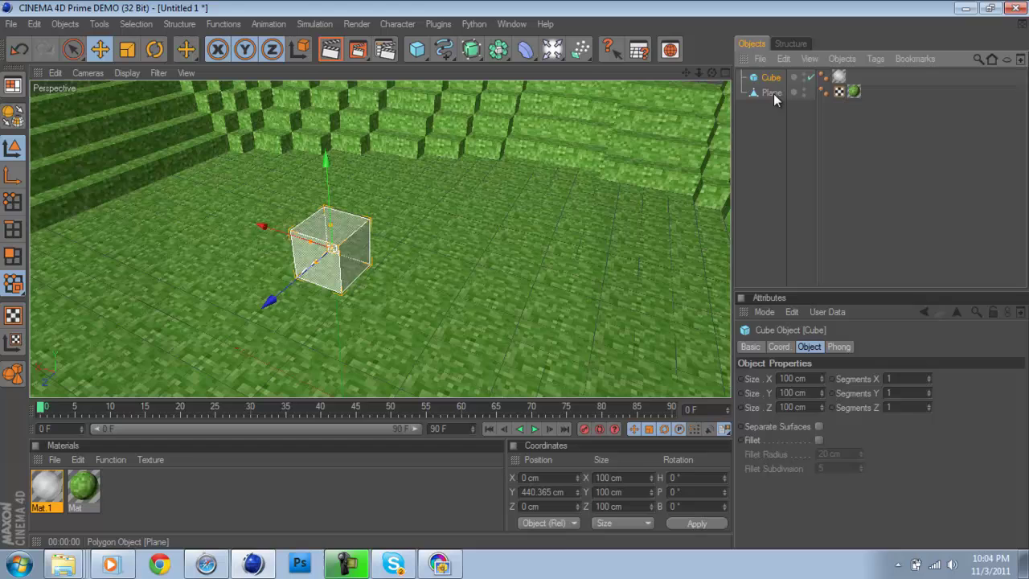
pyautogui.hotkey('ctrl', 'c')
pyautogui.hotkey('ctrl', 'v')
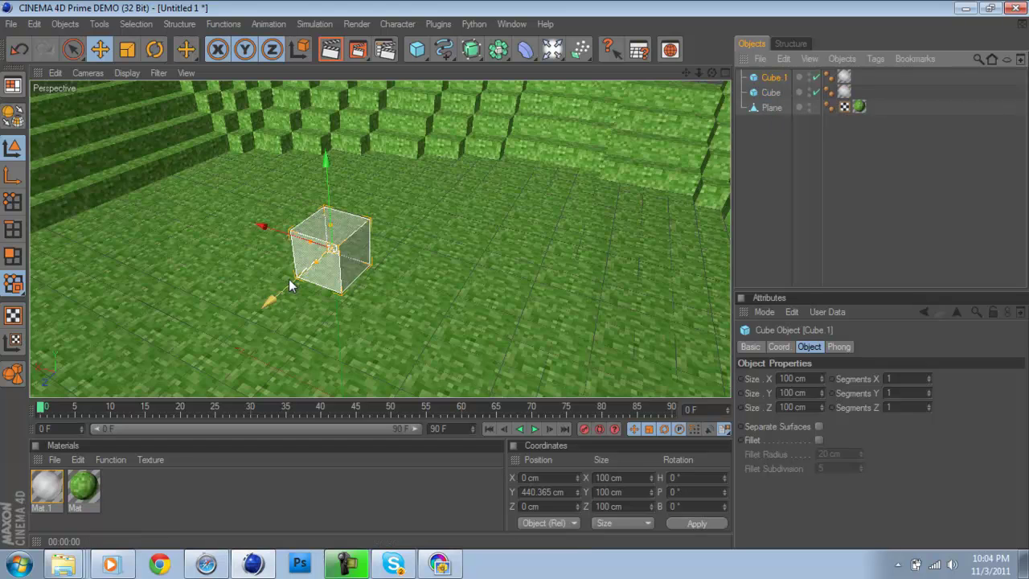
pyautogui.moveTo(290, 284); pyautogui.dragTo(517, 281)
# Add two more cube copies, one at X -100, Z -100 cm and one at X -100, Z -200 cm
pyautogui.hotkey('ctrl', 'c')
pyautogui.hotkey('ctrl', 'v')
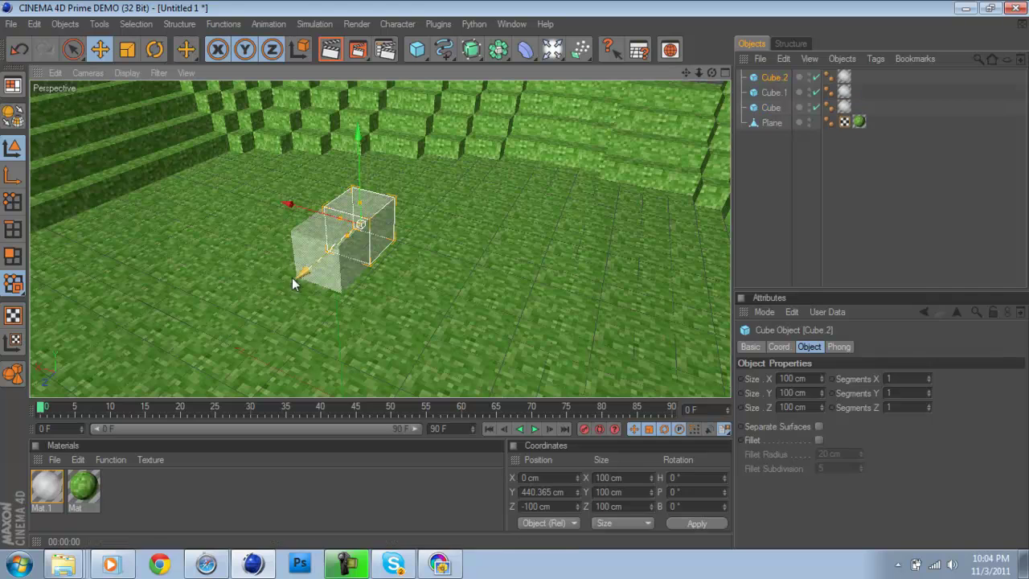
pyautogui.moveTo(286, 194); pyautogui.dragTo(517, 282)
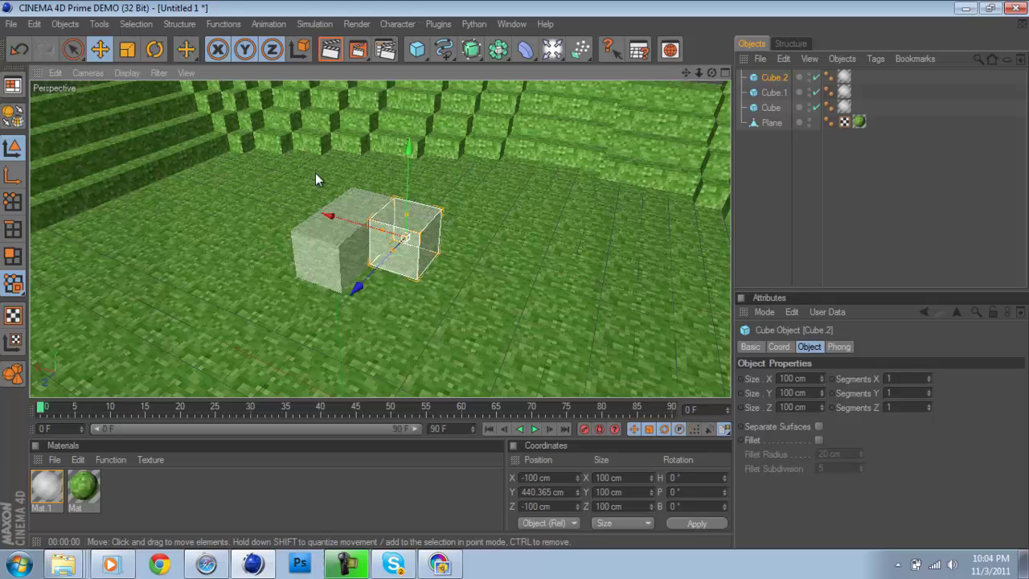
pyautogui.hotkey('ctrl', 'c')
pyautogui.hotkey('ctrl', 'v')
pyautogui.moveTo(356, 287); pyautogui.dragTo(517, 281)
# Nest the three cube copies under the original cube as its children and collapse the hierarchy
pyautogui.scroll(-3, 394, 265)
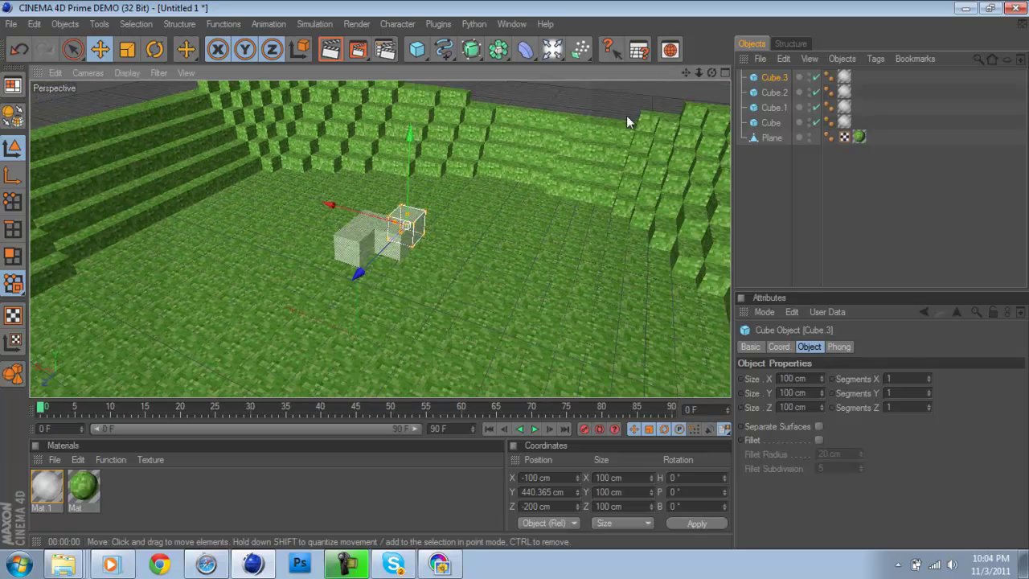
pyautogui.click(781, 106)
pyautogui.keyDown('shift'); pyautogui.click(775, 78); pyautogui.keyUp('shift')
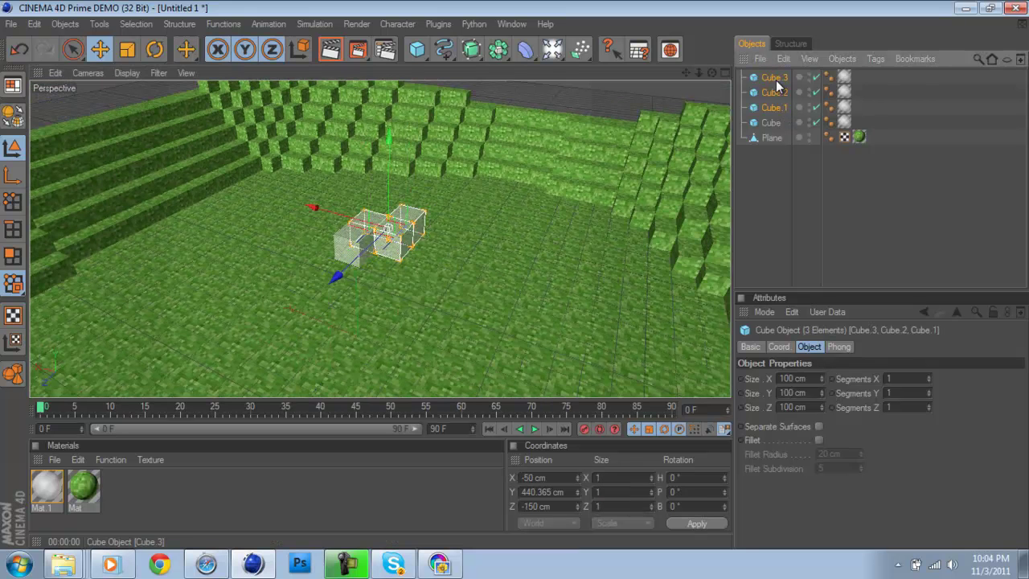
pyautogui.moveTo(775, 95); pyautogui.dragTo(776, 124)
pyautogui.click(743, 77)
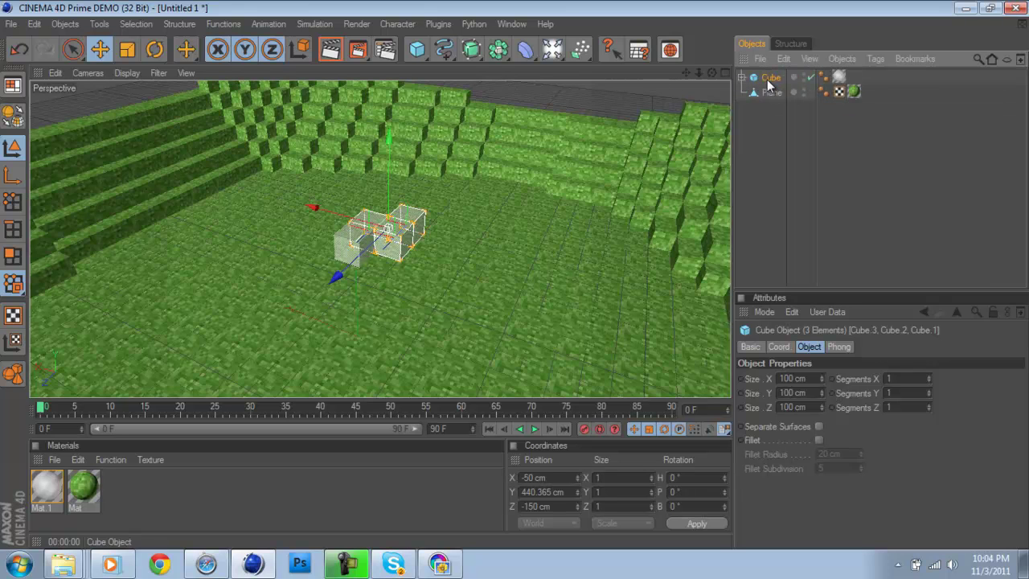
# Rename the parent cube as Cloud
pyautogui.doubleClick(769, 78)
pyautogui.write('Clou')
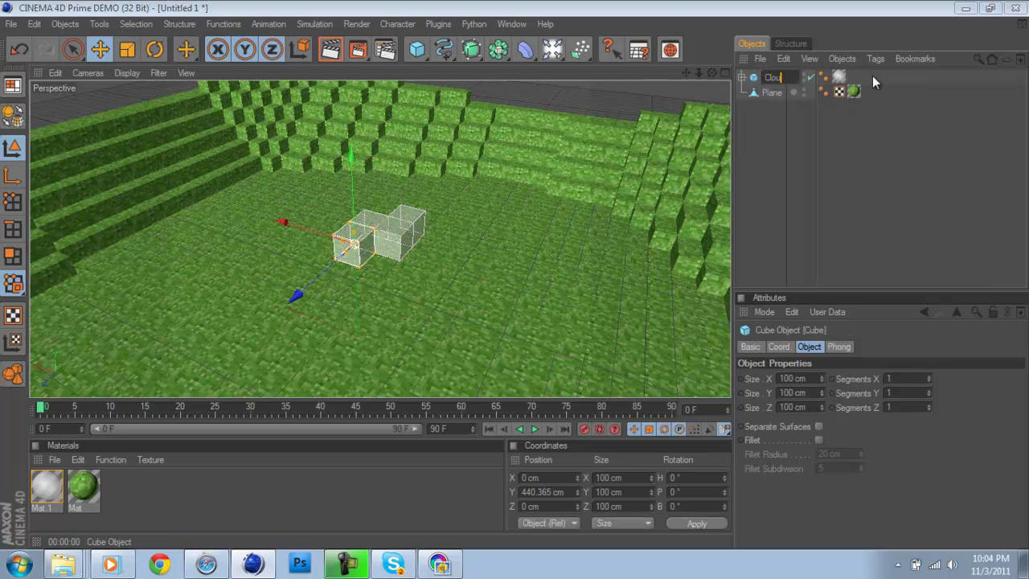
pyautogui.write('d')
pyautogui.press('Return')
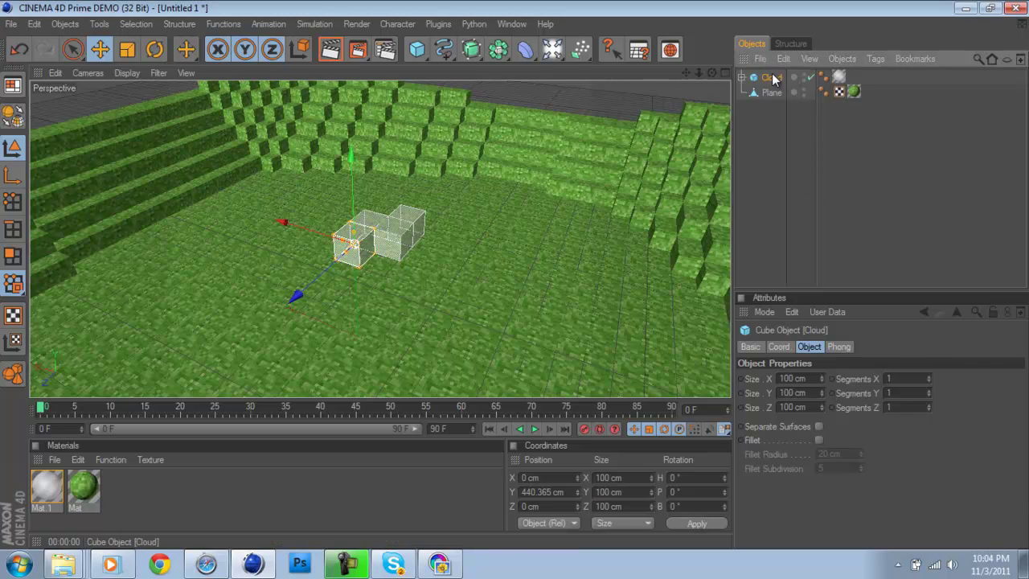
# Move the cloud to about Y 1027 cm, Z -1642 cm, high above the terrain, and render the view from a low angle
pyautogui.moveTo(352, 167); pyautogui.dragTo(515, 275)
pyautogui.scroll(-3, 384, 190)
pyautogui.moveTo(516, 281)
pyautogui.keyDown('alt'); pyautogui.mouseDown(button='right')
pyautogui.moveTo(421, 221)
pyautogui.moveTo(403, 239)
pyautogui.moveTo(517, 278)
pyautogui.moveTo(329, 239)
pyautogui.moveTo(517, 282)
pyautogui.mouseUp(button='right'); pyautogui.keyUp('alt')
pyautogui.keyDown('alt'); pyautogui.moveTo(308, 202); pyautogui.dragTo(516, 277, button='right'); pyautogui.keyUp('alt')
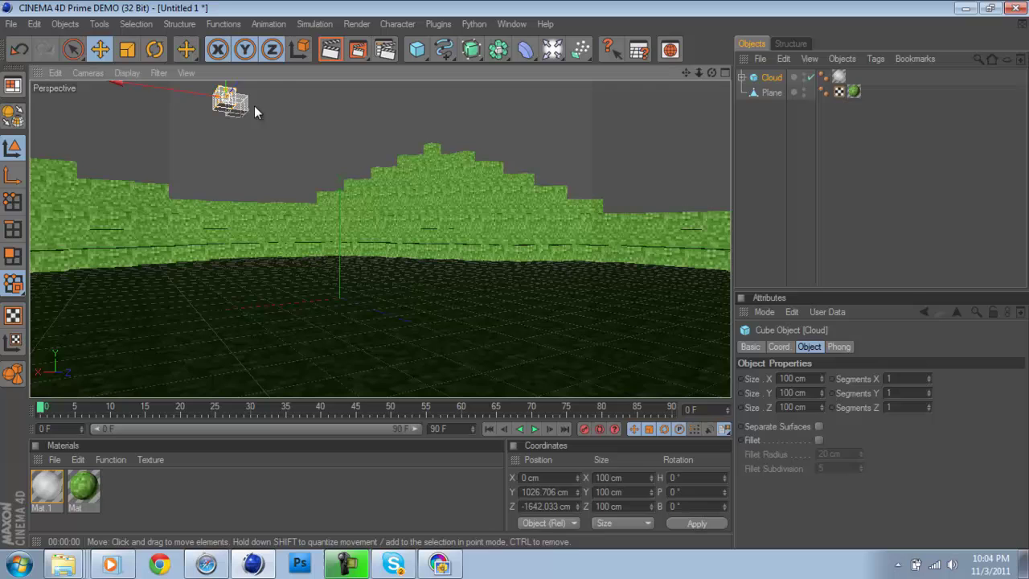
pyautogui.click(338, 50)
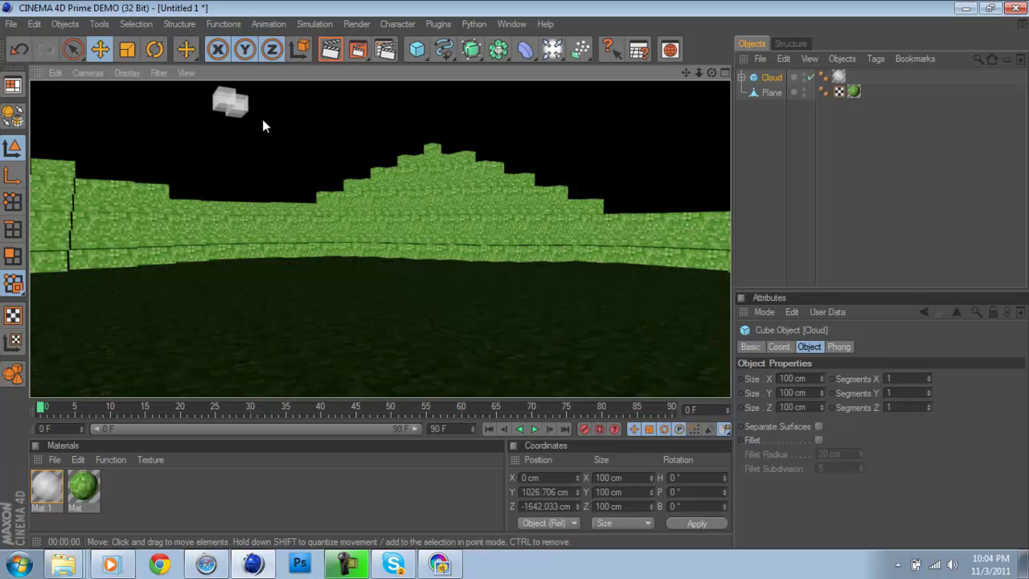
pyautogui.click(728, 171)
# Turn off transparency in the cloud's white material, Mat.1
pyautogui.keyDown('alt'); pyautogui.moveTo(515, 280); pyautogui.dragTo(457, 257); pyautogui.keyUp('alt')
pyautogui.scroll(-3, 448, 283)
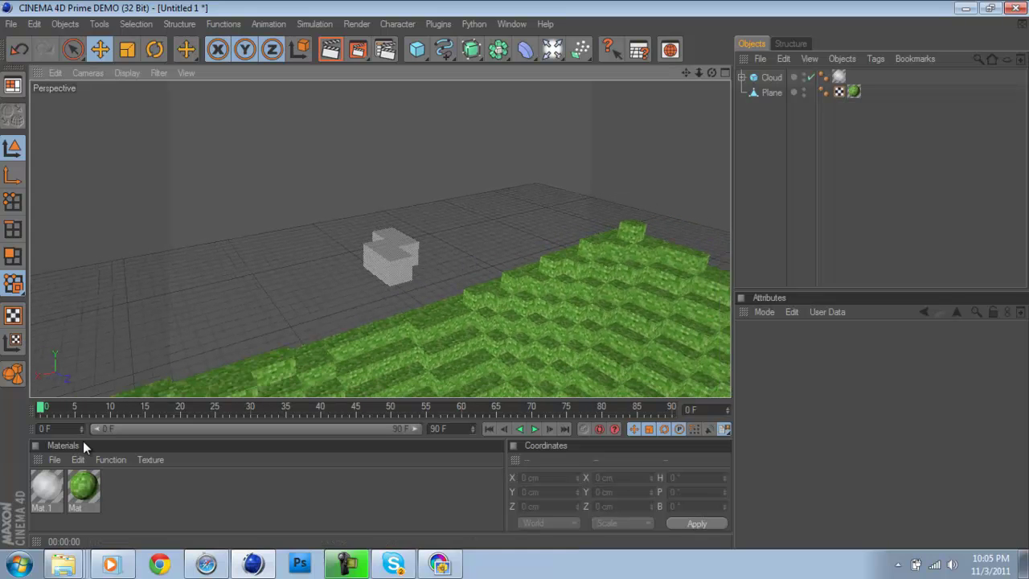
pyautogui.click(769, 78)
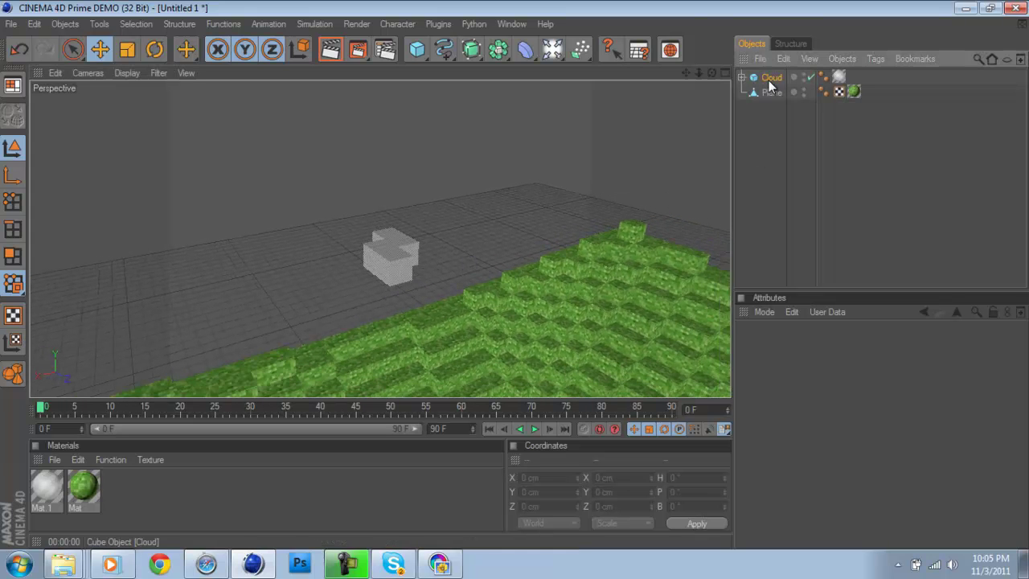
pyautogui.click(48, 488)
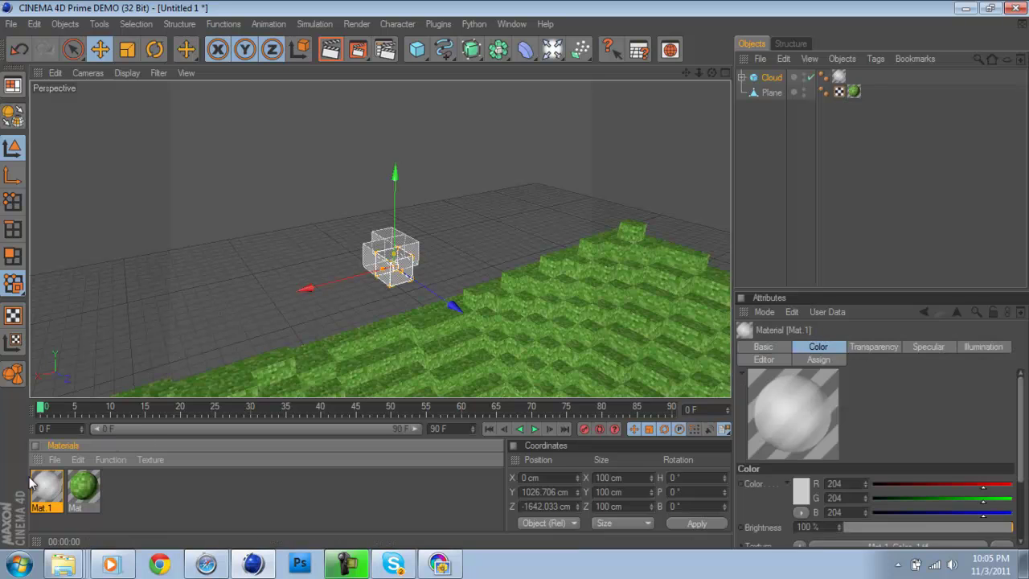
pyautogui.doubleClick(45, 495)
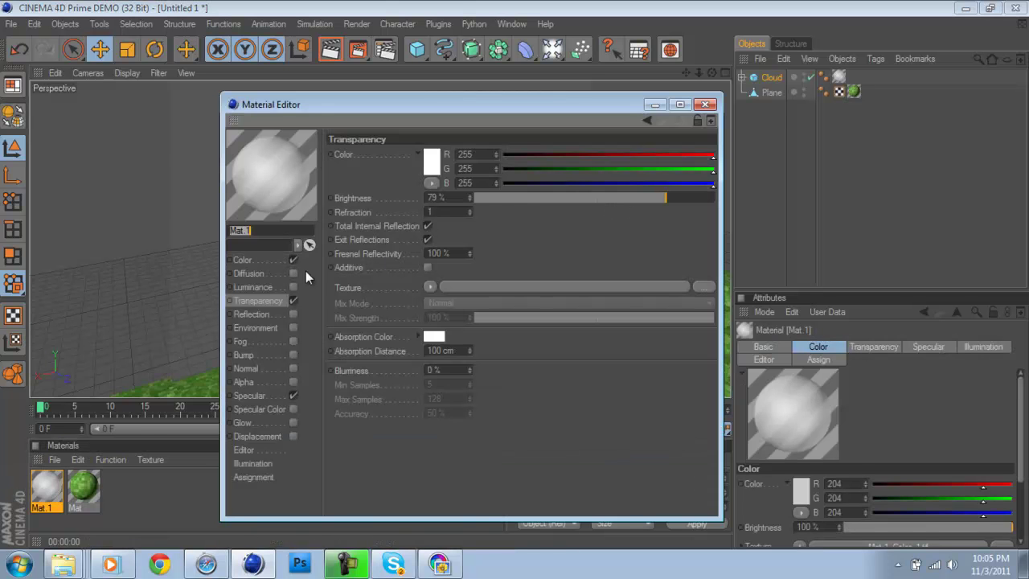
pyautogui.click(294, 300)
pyautogui.click(705, 105)
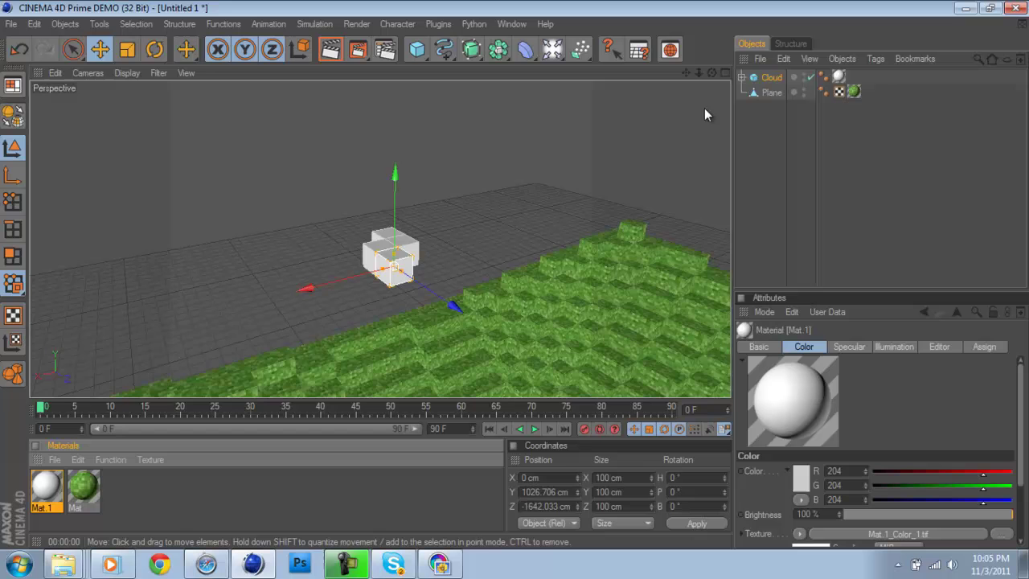
# Render the active view from below the cloud to check its opaque white material
pyautogui.keyDown('alt'); pyautogui.moveTo(468, 255); pyautogui.dragTo(510, 281); pyautogui.keyUp('alt')
pyautogui.click(330, 49)
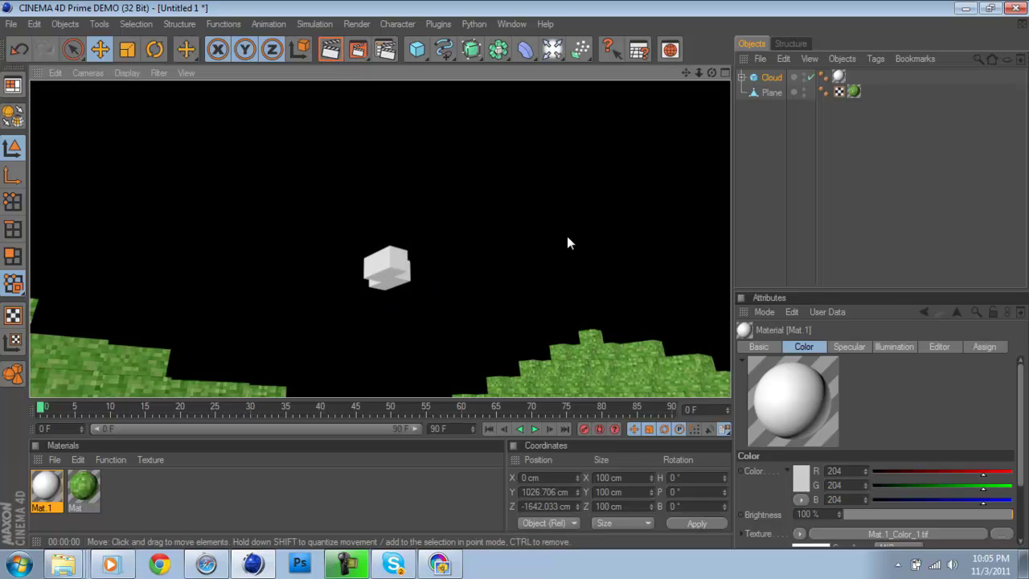
pyautogui.scroll(3, 576, 235)
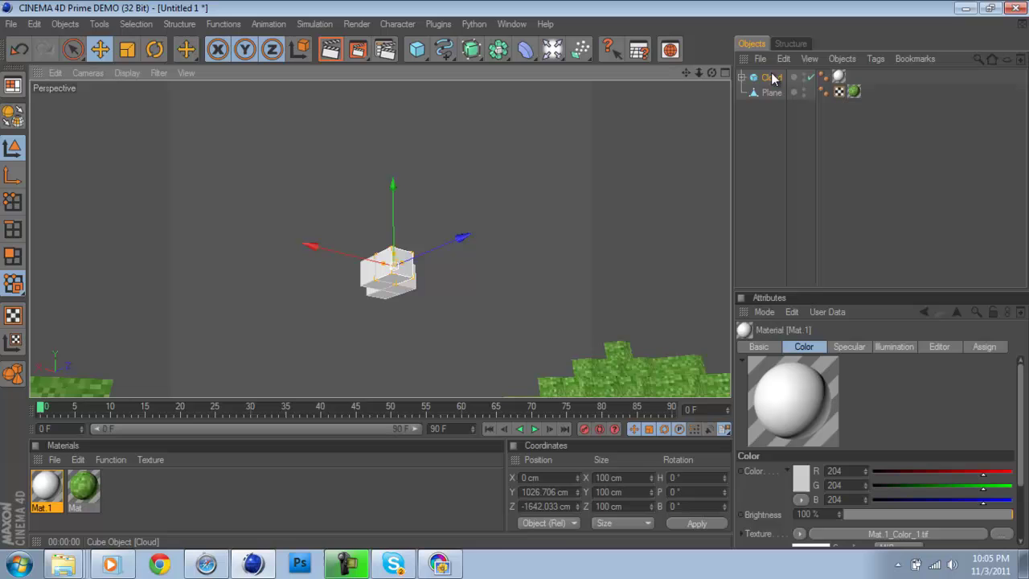
pyautogui.keyDown('alt'); pyautogui.moveTo(633, 251); pyautogui.dragTo(510, 322); pyautogui.keyUp('alt')
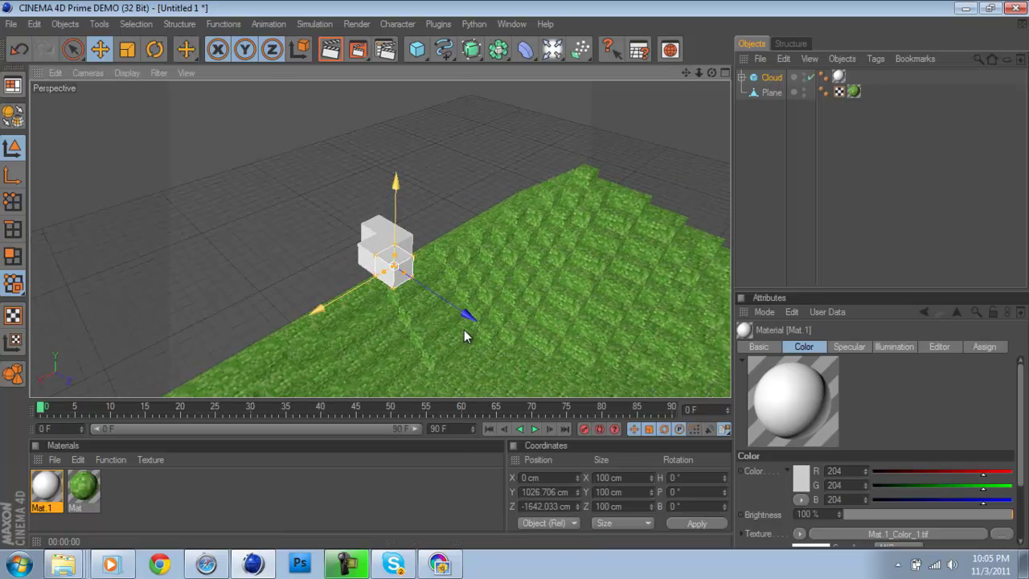
pyautogui.hotkey('shift', 'v')
pyautogui.moveTo(362, 296)
pyautogui.mouseDown()
pyautogui.moveTo(517, 282)
pyautogui.moveTo(364, 290)
pyautogui.mouseUp()
pyautogui.hotkey('ctrl', 'z')
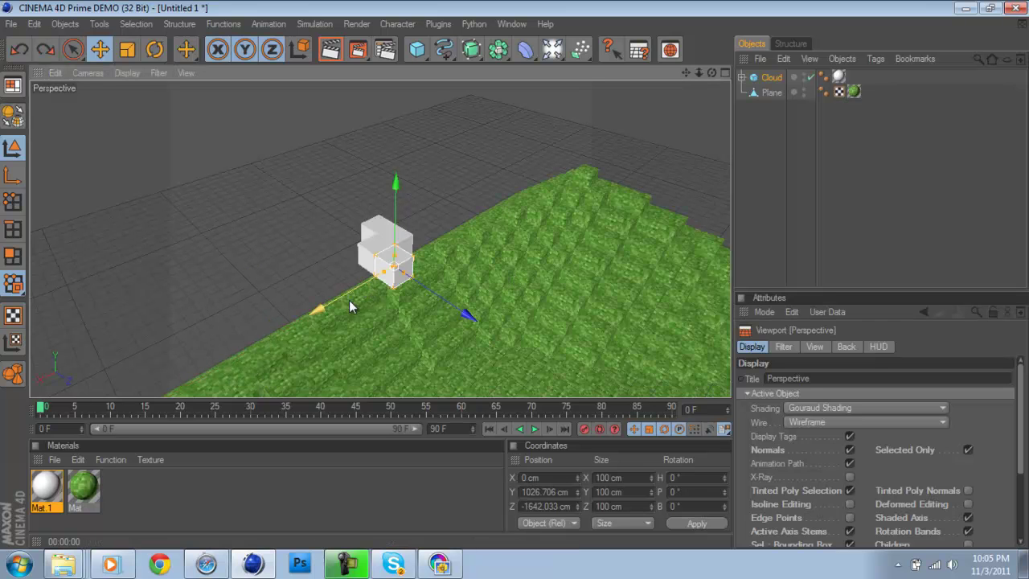
# Duplicate the cloud with its cubes and move the copy to X 370 cm, Z about -1022 cm
pyautogui.moveTo(363, 290)
pyautogui.keyDown('ctrl'); pyautogui.mouseDown()
pyautogui.moveTo(514, 274)
pyautogui.moveTo(366, 288)
pyautogui.mouseUp(); pyautogui.keyUp('ctrl')
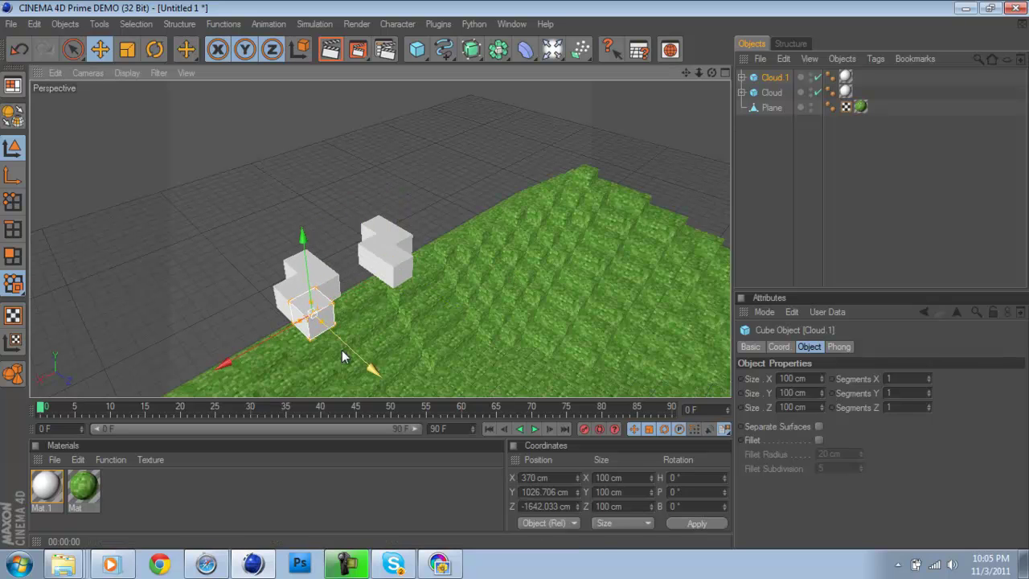
pyautogui.moveTo(344, 352)
pyautogui.mouseDown()
pyautogui.moveTo(515, 274)
pyautogui.moveTo(349, 348)
pyautogui.mouseUp()
pyautogui.scroll(-3, 359, 248)
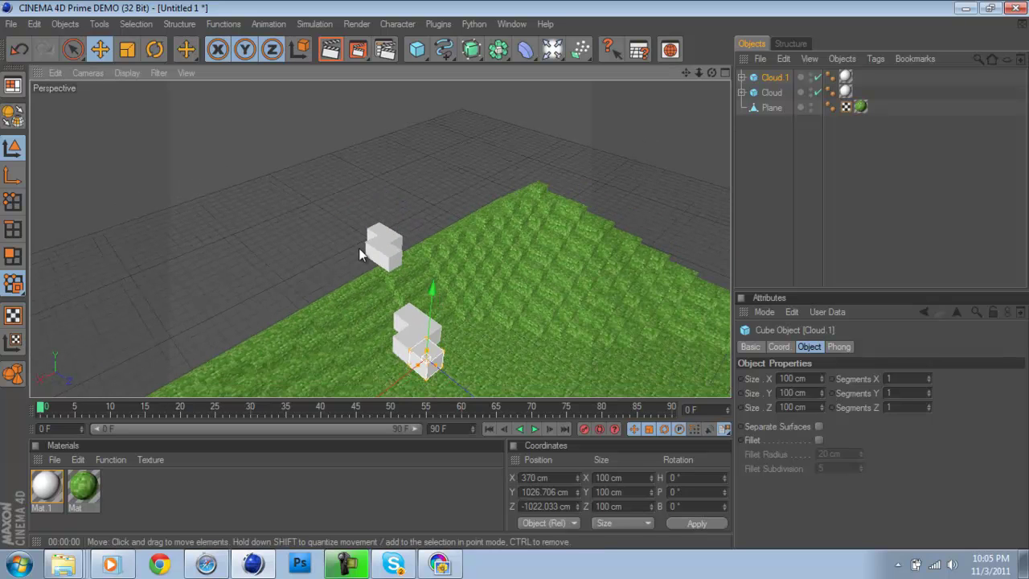
# Extend the second cloud with two more cubes, the outermost at Z about -1322 cm, and nest both under Cloud.1
pyautogui.keyDown('ctrl'); pyautogui.moveTo(412, 315); pyautogui.dragTo(513, 275); pyautogui.keyUp('ctrl')
pyautogui.keyDown('ctrl'); pyautogui.click(431, 356); pyautogui.keyUp('ctrl')
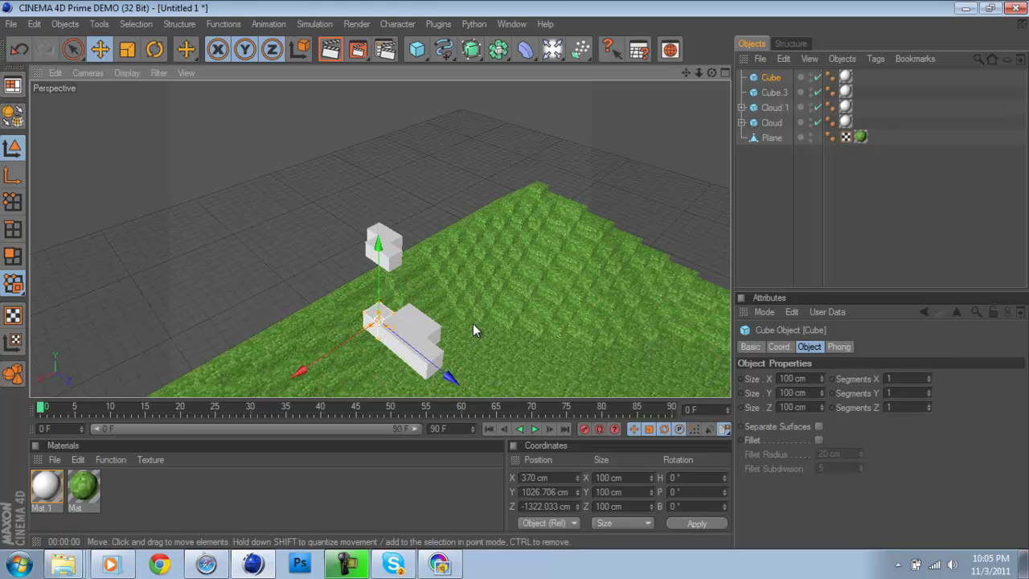
pyautogui.keyDown('ctrl'); pyautogui.click(773, 92); pyautogui.keyUp('ctrl')
pyautogui.moveTo(773, 92); pyautogui.dragTo(773, 108)
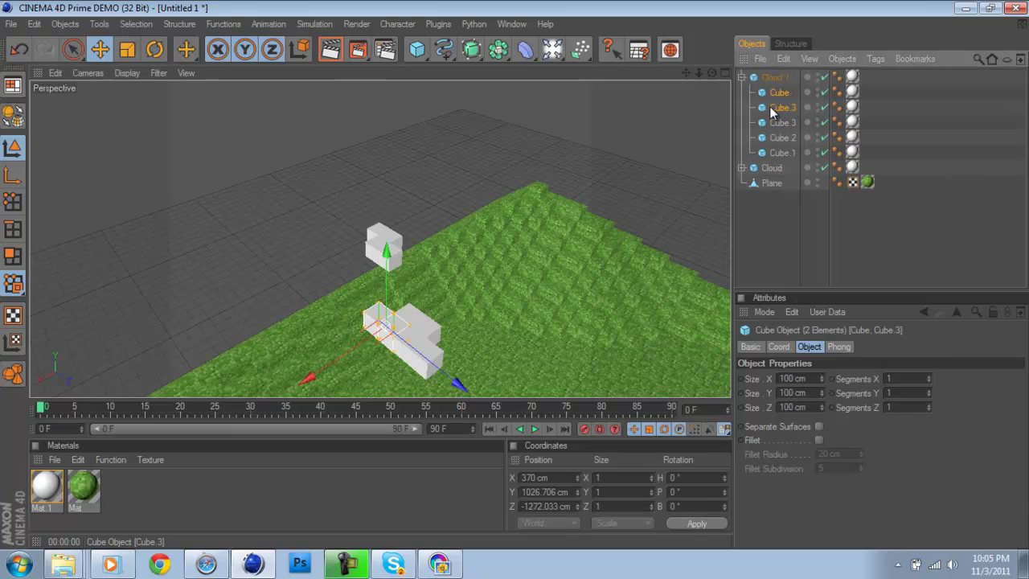
pyautogui.click(742, 77)
pyautogui.click(786, 213)
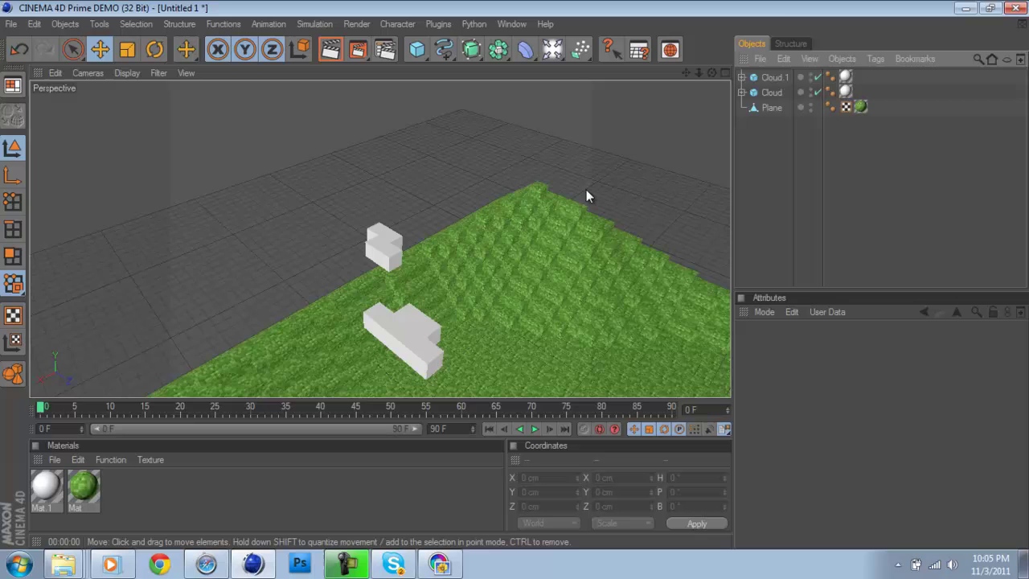
# Duplicate the original small cloud and move the copy to X 760 cm, Z about -1992 cm
pyautogui.keyDown('alt'); pyautogui.moveTo(541, 185); pyautogui.dragTo(498, 272); pyautogui.keyUp('alt')
pyautogui.click(774, 92)
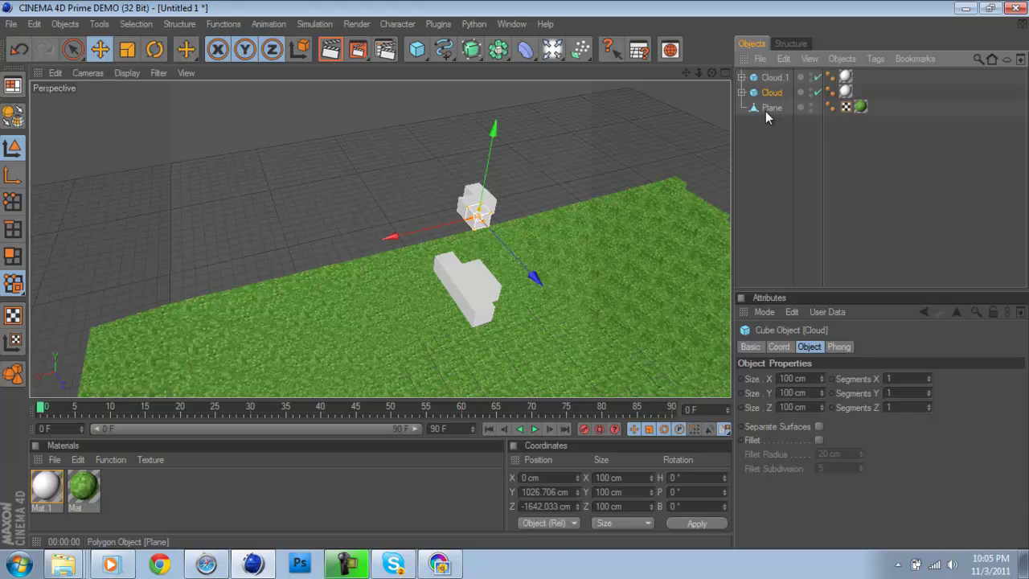
pyautogui.hotkey('ctrl', 'c')
pyautogui.hotkey('ctrl', 'v')
pyautogui.moveTo(427, 238); pyautogui.dragTo(487, 270)
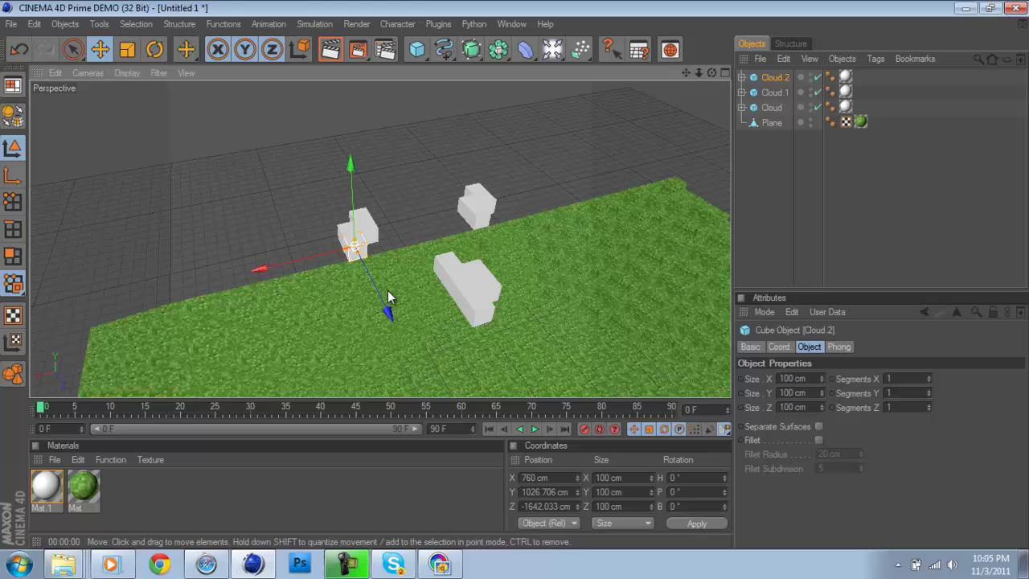
pyautogui.moveTo(389, 298); pyautogui.dragTo(515, 275)
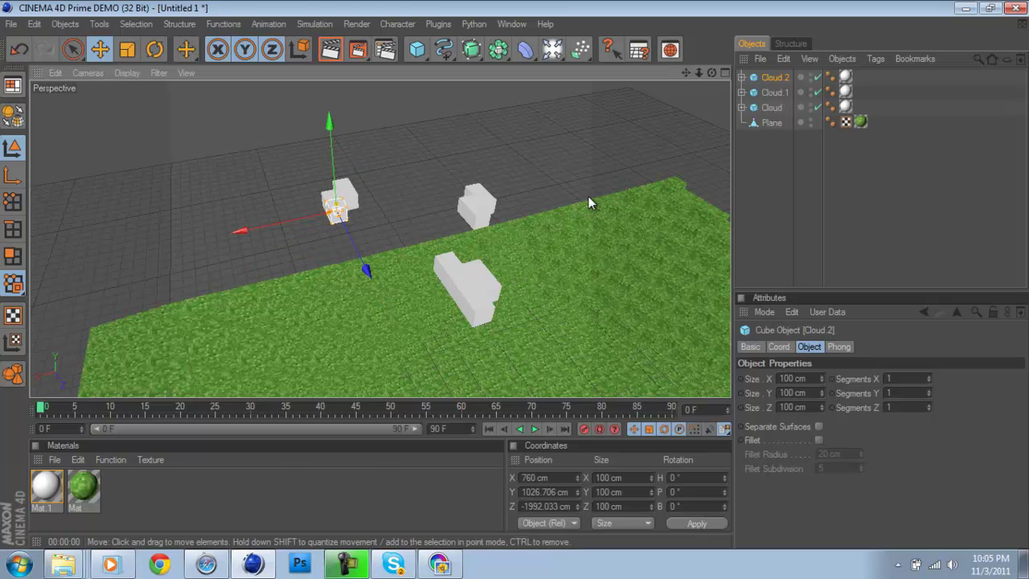
# Duplicate the larger cloud, Cloud.1, and move the copy to about X 646 cm, Y 1243 cm, Z -1342 cm
pyautogui.click(773, 109)
pyautogui.click(773, 92)
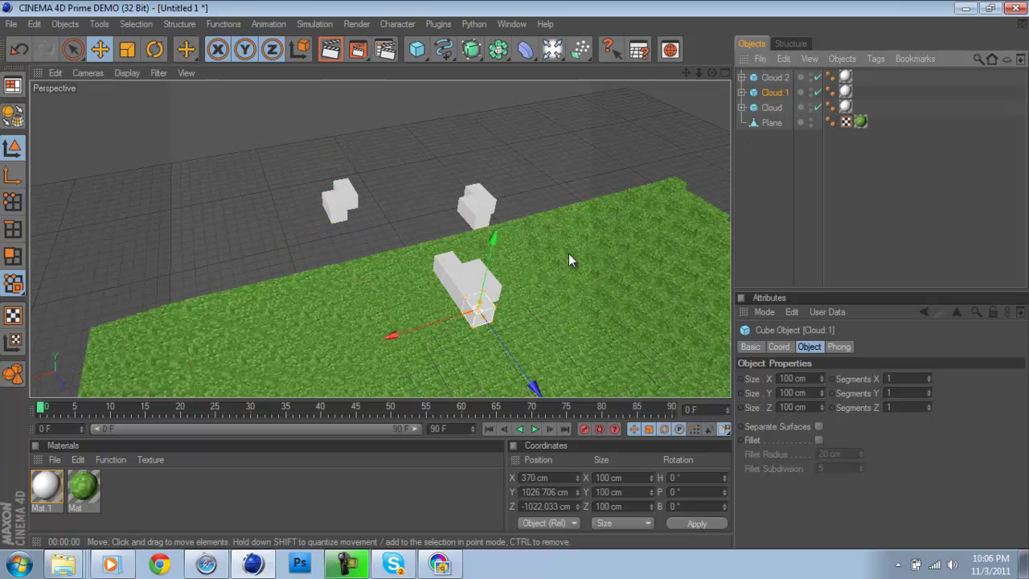
pyautogui.hotkey('ctrl', 'c')
pyautogui.hotkey('ctrl', 'v')
pyautogui.moveTo(520, 278); pyautogui.dragTo(439, 329)
pyautogui.moveTo(416, 383); pyautogui.dragTo(515, 273)
pyautogui.moveTo(363, 225); pyautogui.dragTo(371, 274)
pyautogui.moveTo(394, 375); pyautogui.dragTo(366, 328)
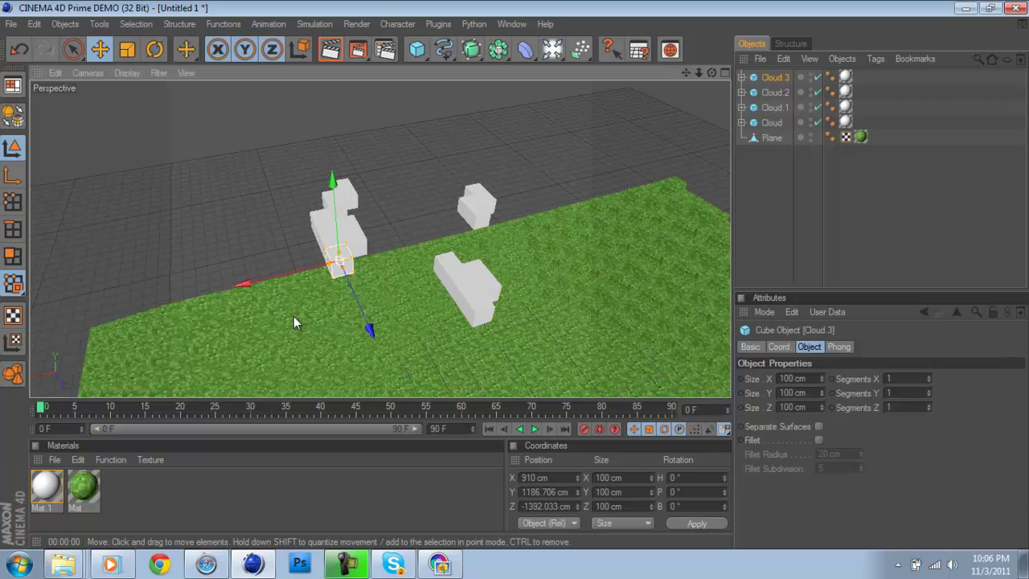
pyautogui.moveTo(515, 275); pyautogui.dragTo(515, 281)
# Render the active view from two low angles to check the arrangement of the four clouds above the terrain
pyautogui.keyDown('alt'); pyautogui.moveTo(527, 242); pyautogui.dragTo(478, 191); pyautogui.keyUp('alt')
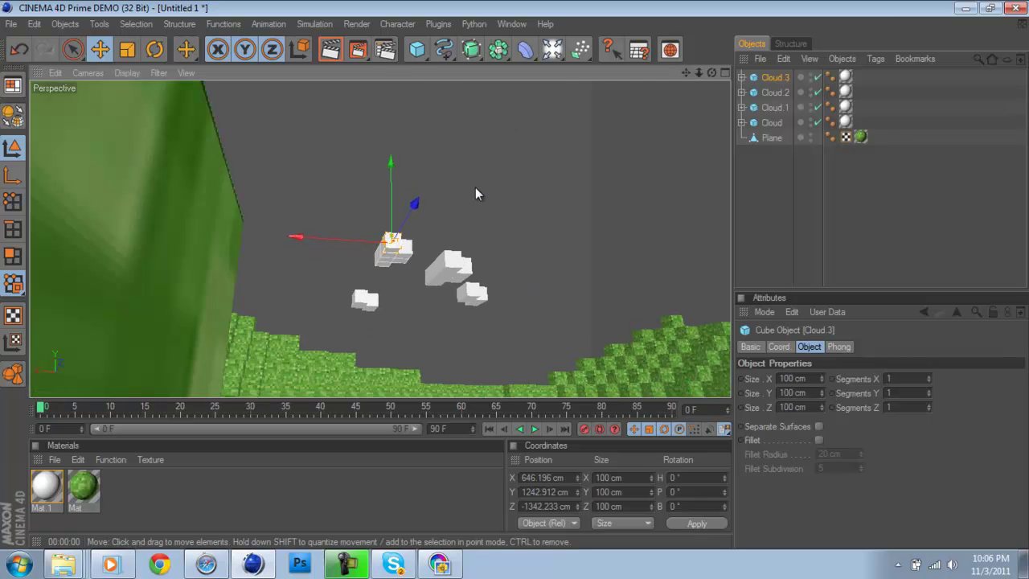
pyautogui.click(330, 50)
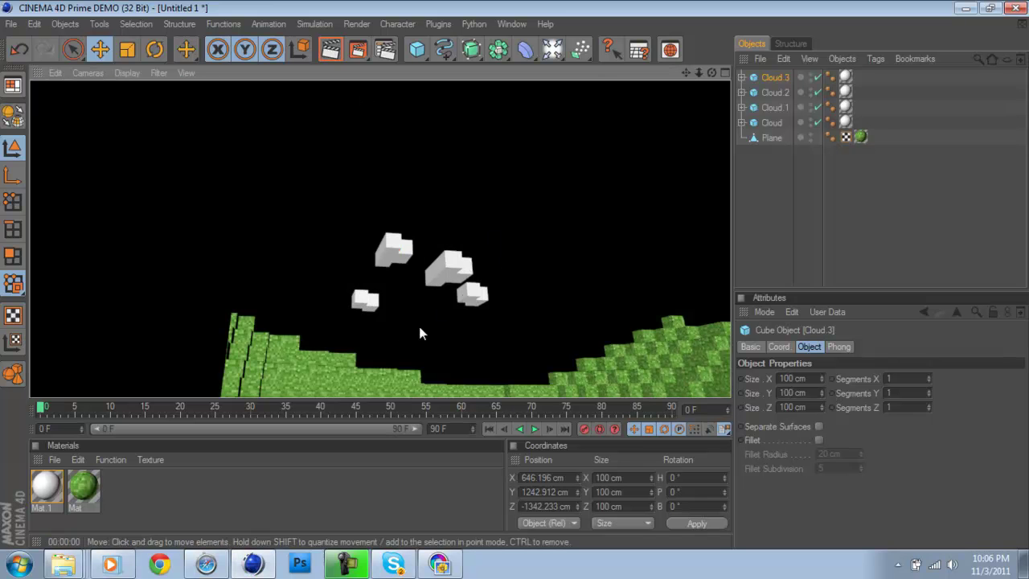
pyautogui.keyDown('alt'); pyautogui.moveTo(536, 270); pyautogui.dragTo(551, 260); pyautogui.keyUp('alt')
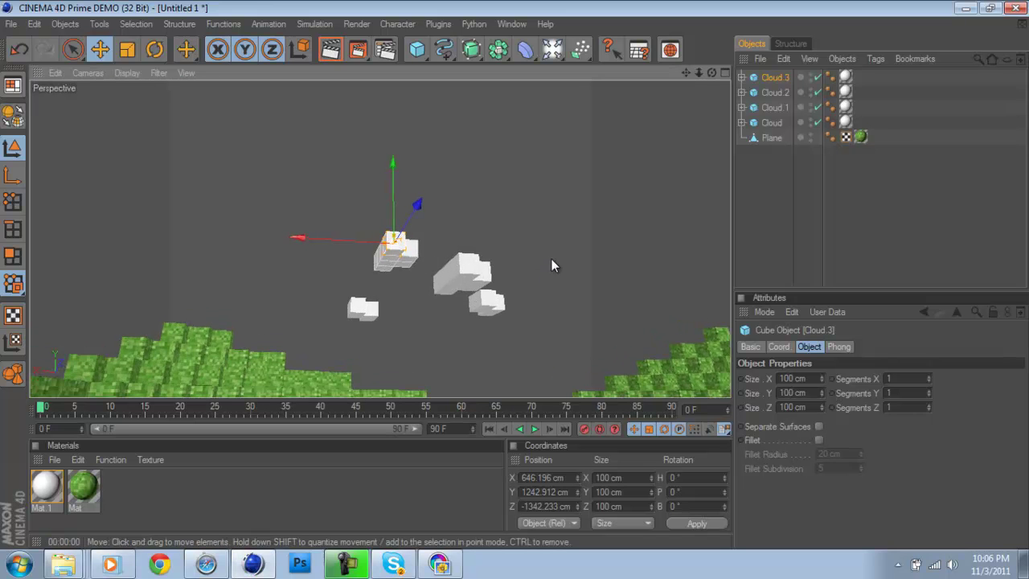
pyautogui.keyDown('alt'); pyautogui.moveTo(524, 295); pyautogui.dragTo(449, 195); pyautogui.keyUp('alt')
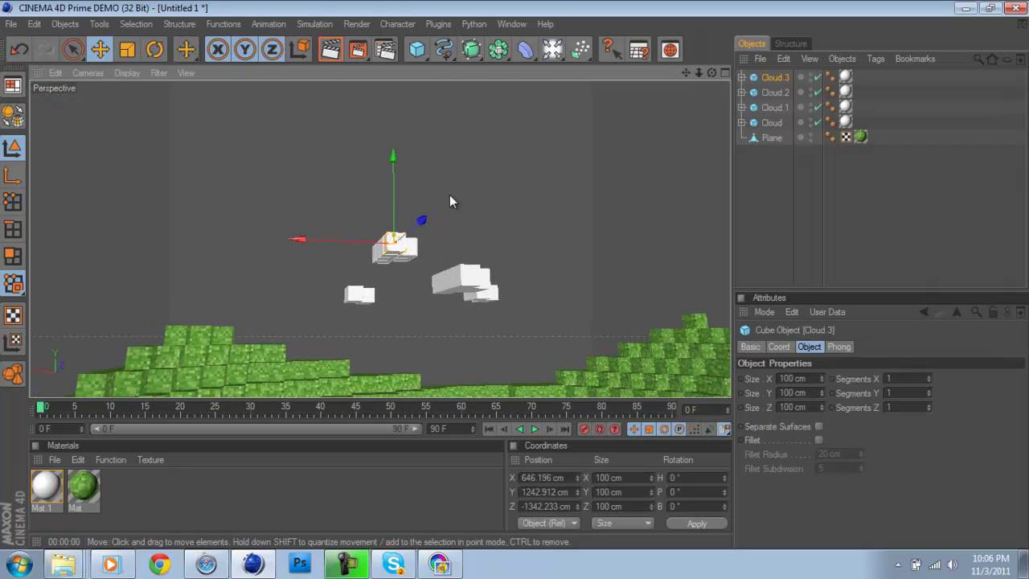
pyautogui.click(331, 58)
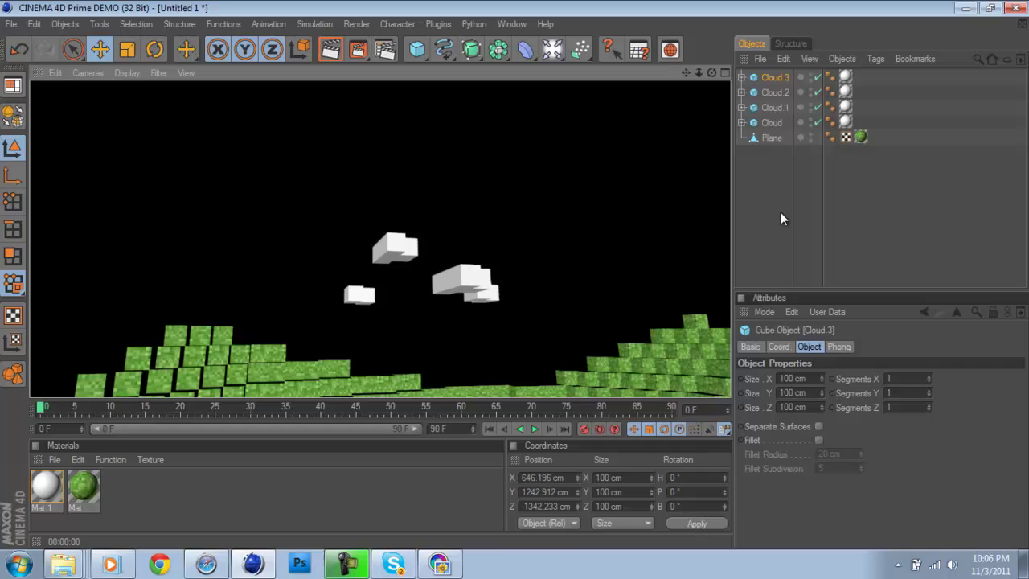
# Add a Sky object to the scene and render the active view with it
pyautogui.click(781, 212)
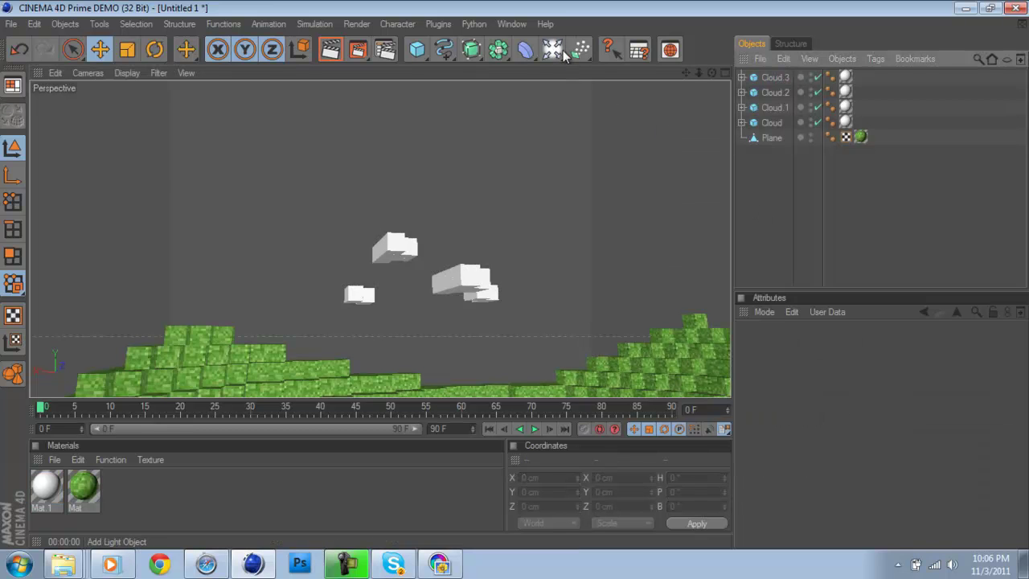
pyautogui.moveTo(563, 56); pyautogui.dragTo(690, 175)
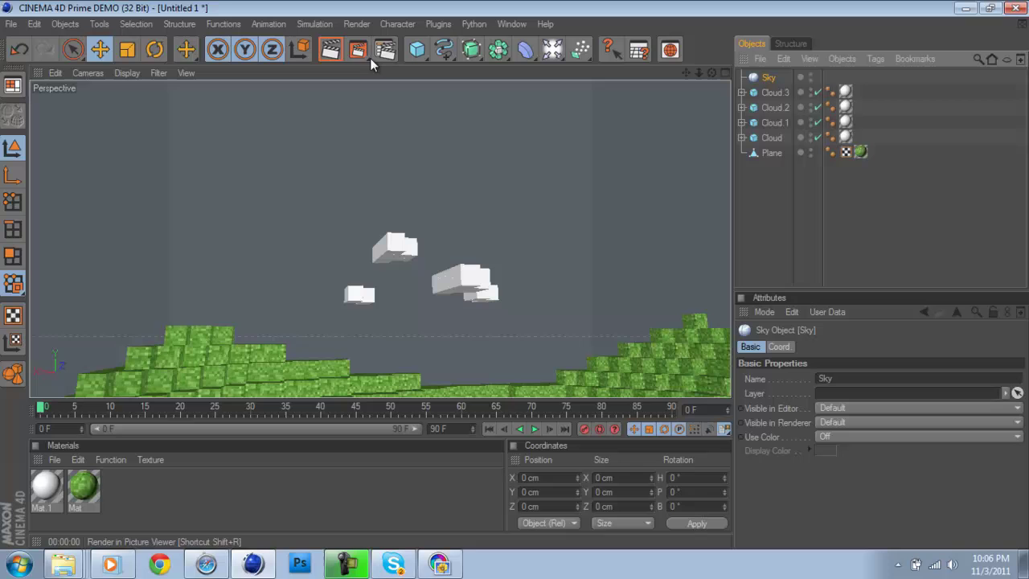
pyautogui.click(330, 50)
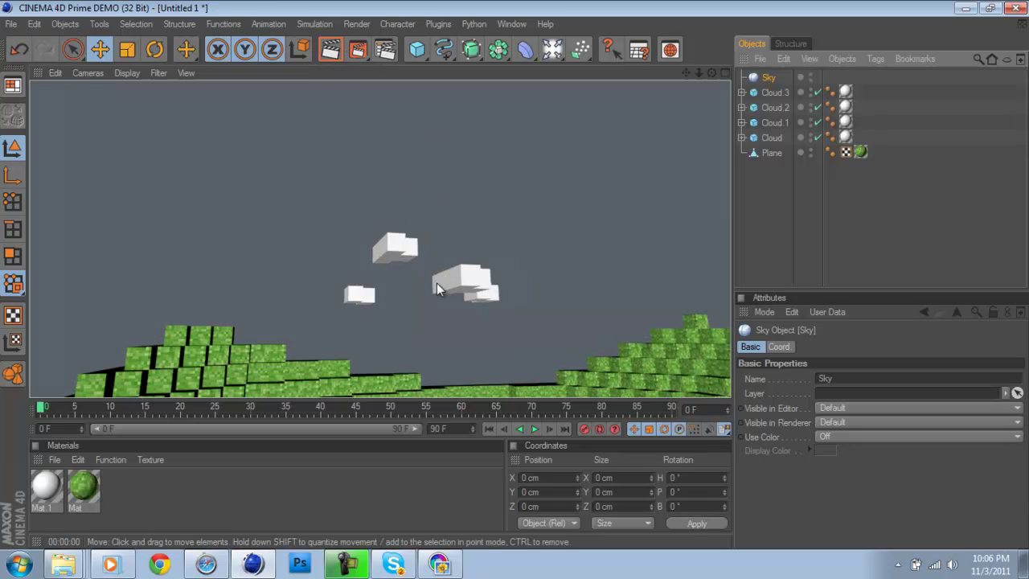
pyautogui.click(495, 235)
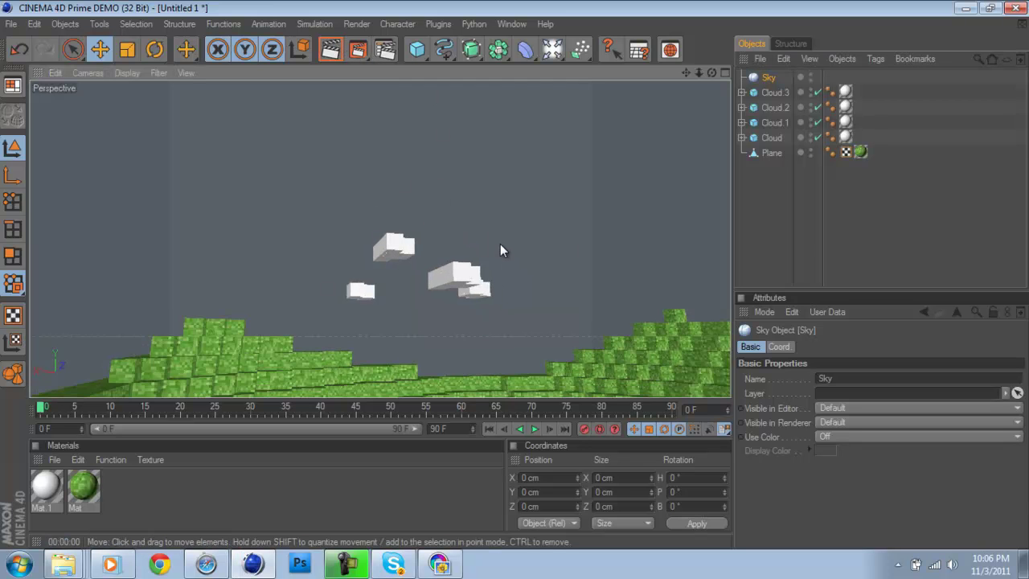
# Create a material with a new turquoise color texture (RGB 59, 219, 206) and its specular channel turned off
pyautogui.doubleClick(173, 489)
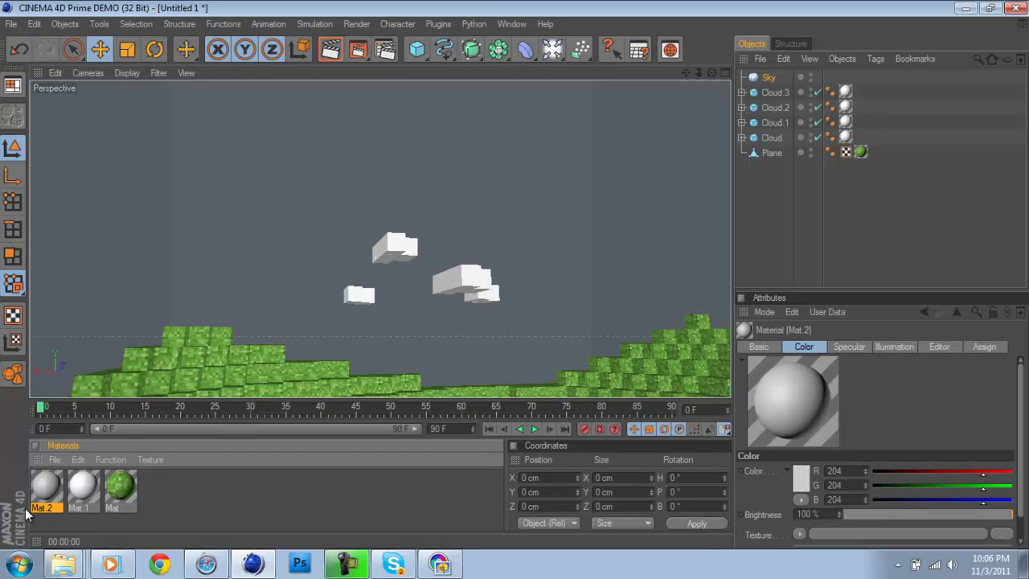
pyautogui.doubleClick(46, 487)
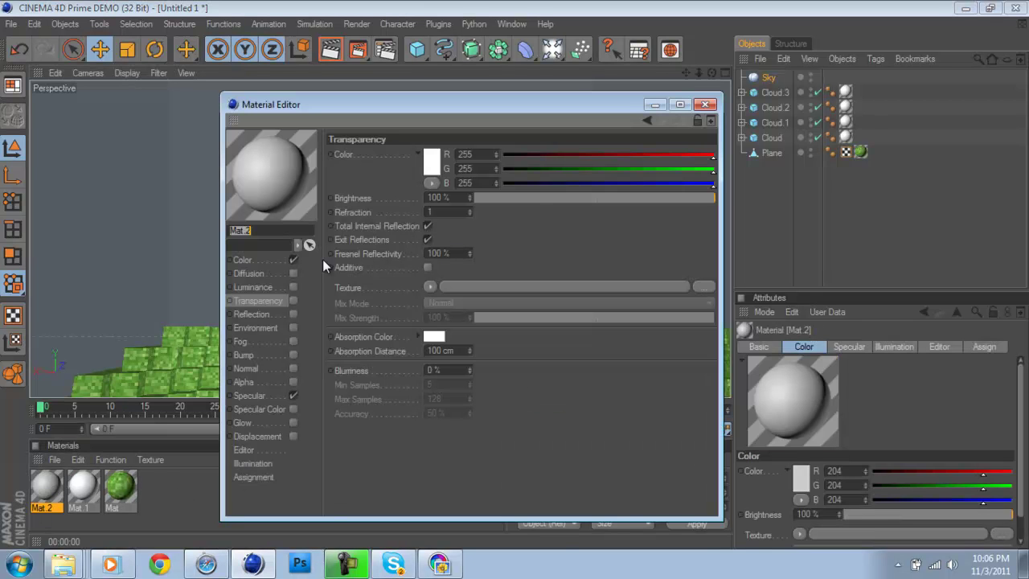
pyautogui.click(260, 260)
pyautogui.click(390, 218)
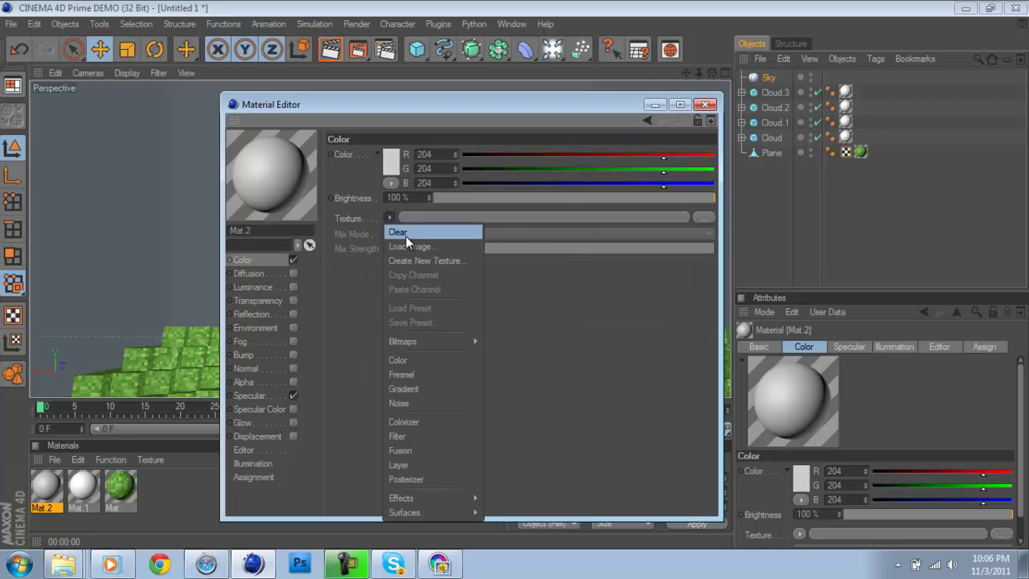
pyautogui.click(411, 259)
pyautogui.click(444, 294)
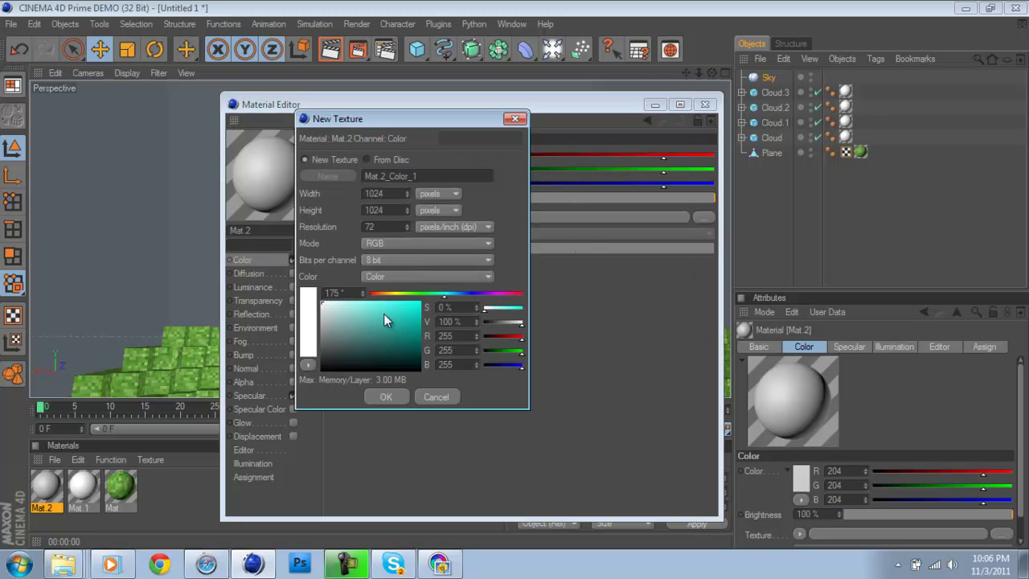
pyautogui.moveTo(338, 305); pyautogui.dragTo(394, 310)
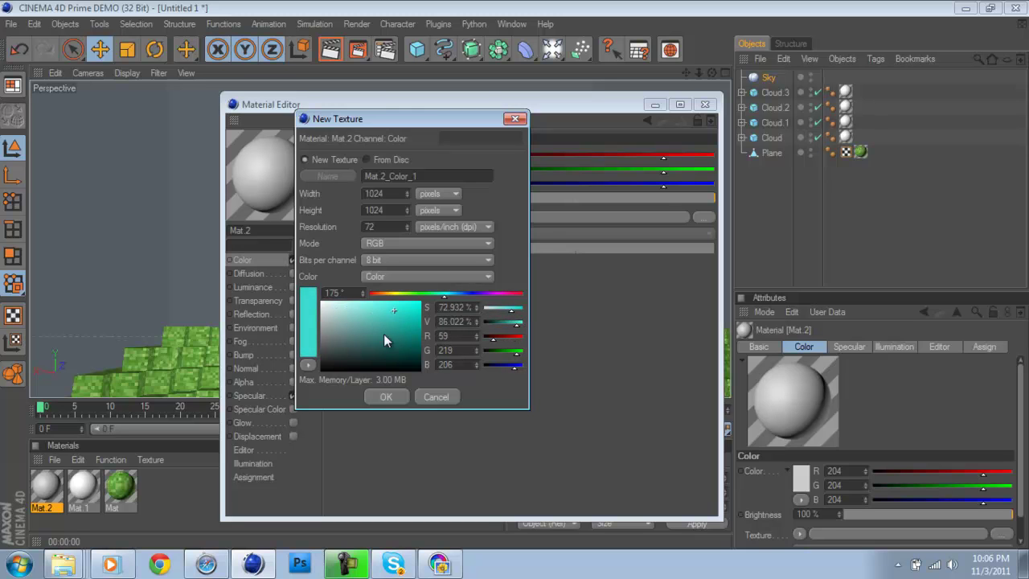
pyautogui.click(397, 395)
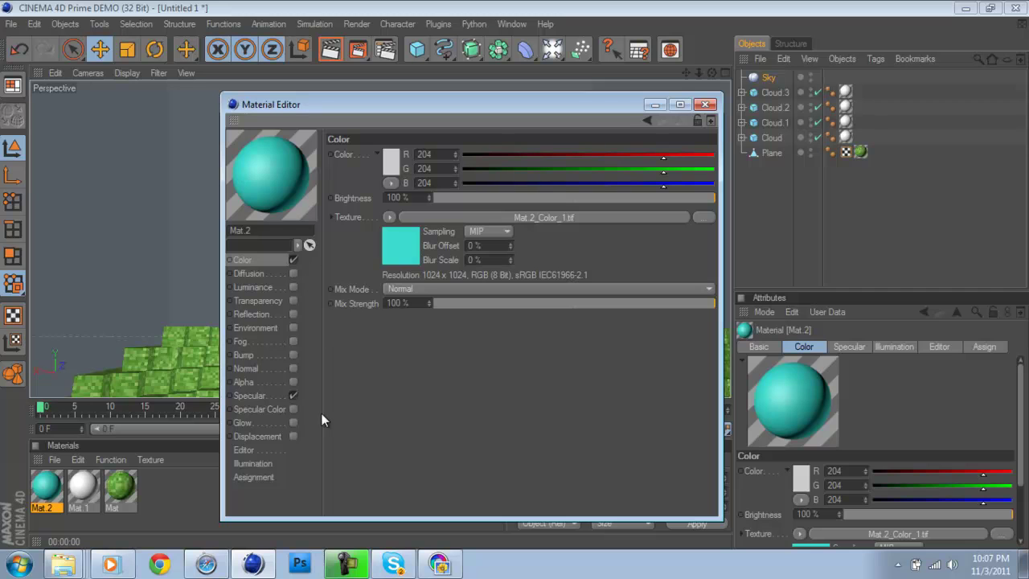
pyautogui.click(293, 396)
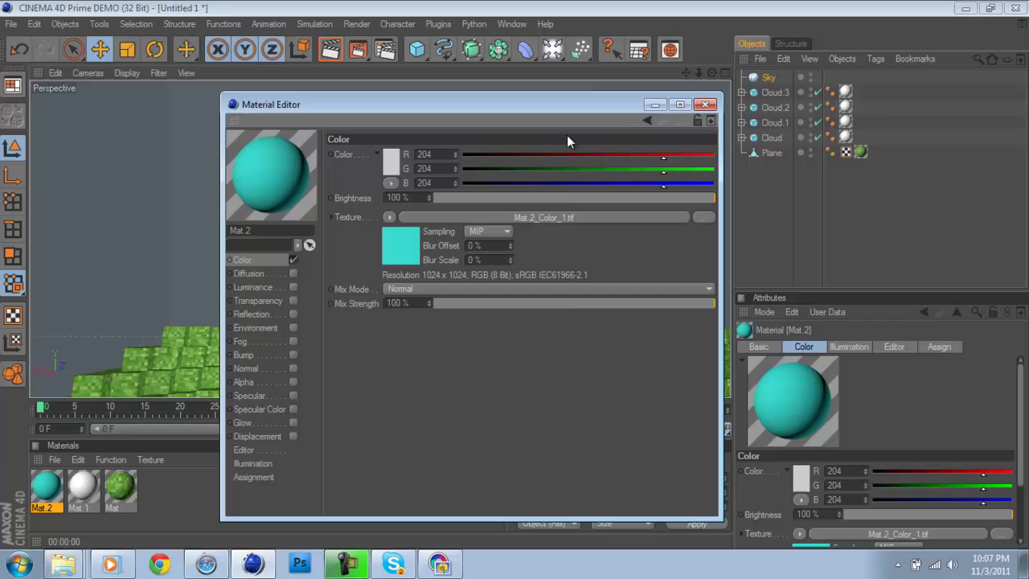
pyautogui.click(705, 106)
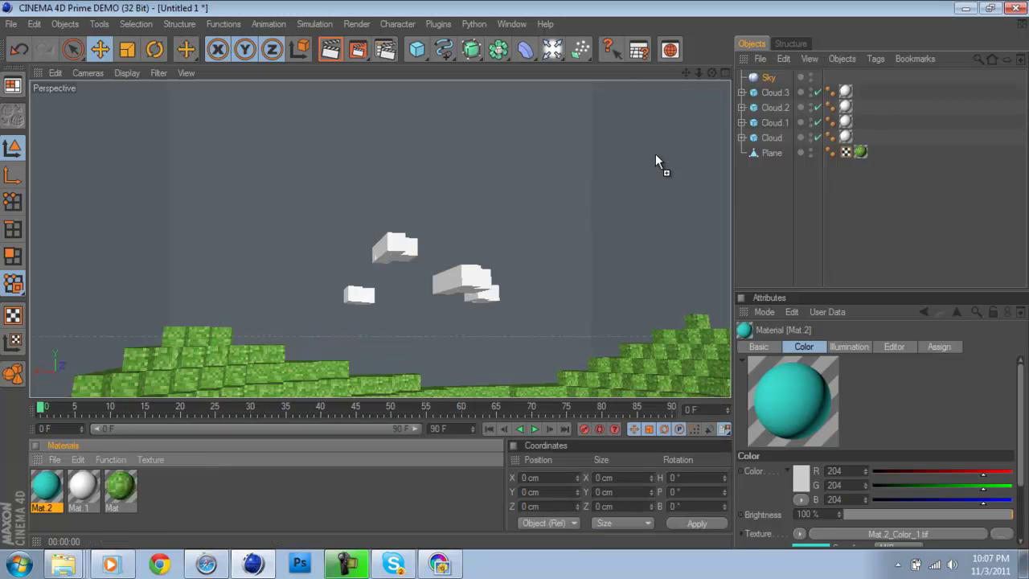
# Apply the turquoise material Mat.2 to the Sky object and render the active view from a low angle
pyautogui.moveTo(656, 161); pyautogui.dragTo(770, 79)
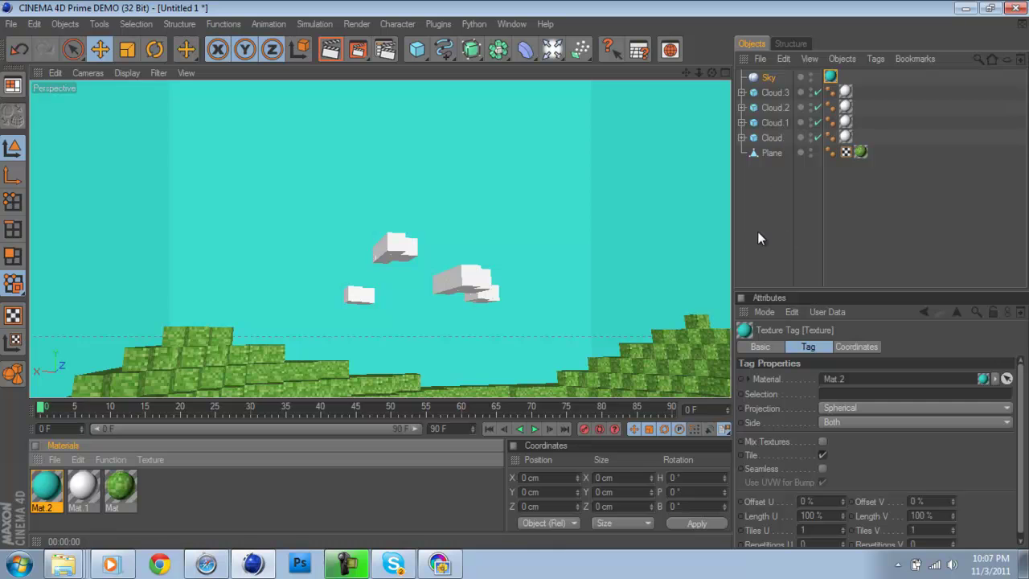
pyautogui.moveTo(515, 274)
pyautogui.keyDown('alt'); pyautogui.mouseDown()
pyautogui.moveTo(472, 170)
pyautogui.moveTo(517, 281)
pyautogui.mouseUp(); pyautogui.keyUp('alt')
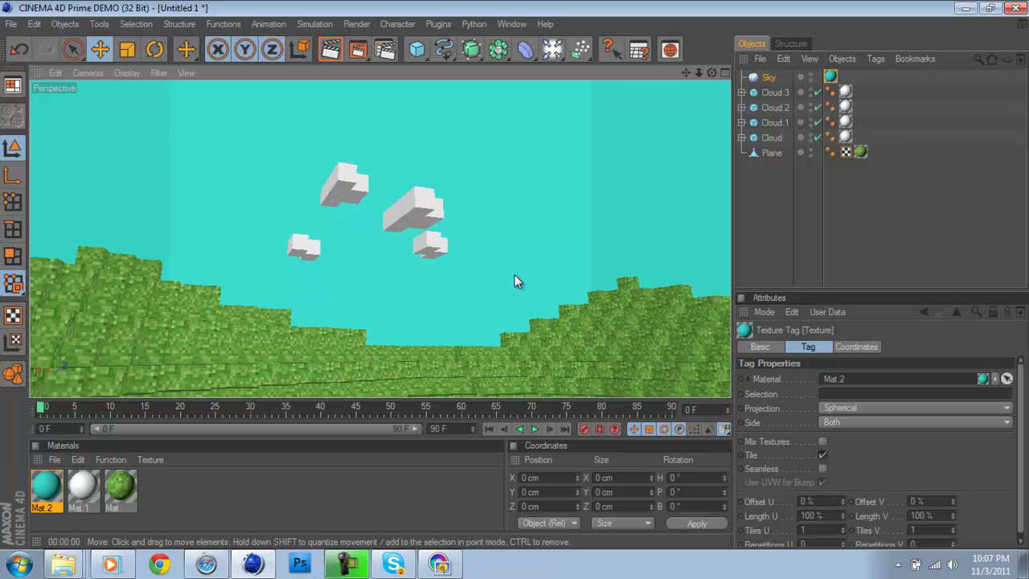
pyautogui.click(330, 50)
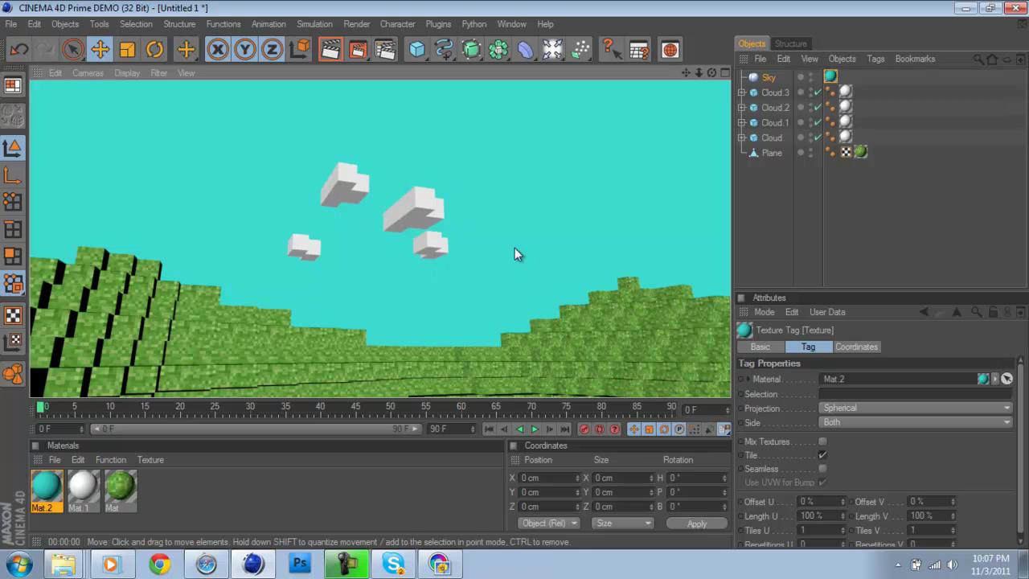
# Add a cube, raise it above the terrain to about Y 1209 cm and duplicate it in place
pyautogui.keyDown('alt'); pyautogui.moveTo(493, 277); pyautogui.dragTo(478, 315); pyautogui.keyUp('alt')
pyautogui.scroll(-5, 478, 308)
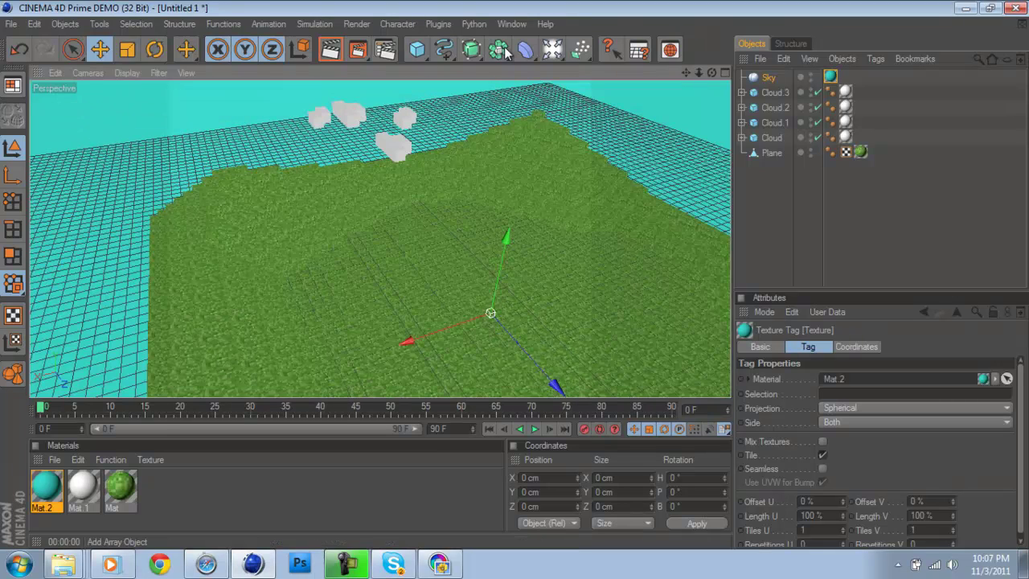
pyautogui.click(421, 51)
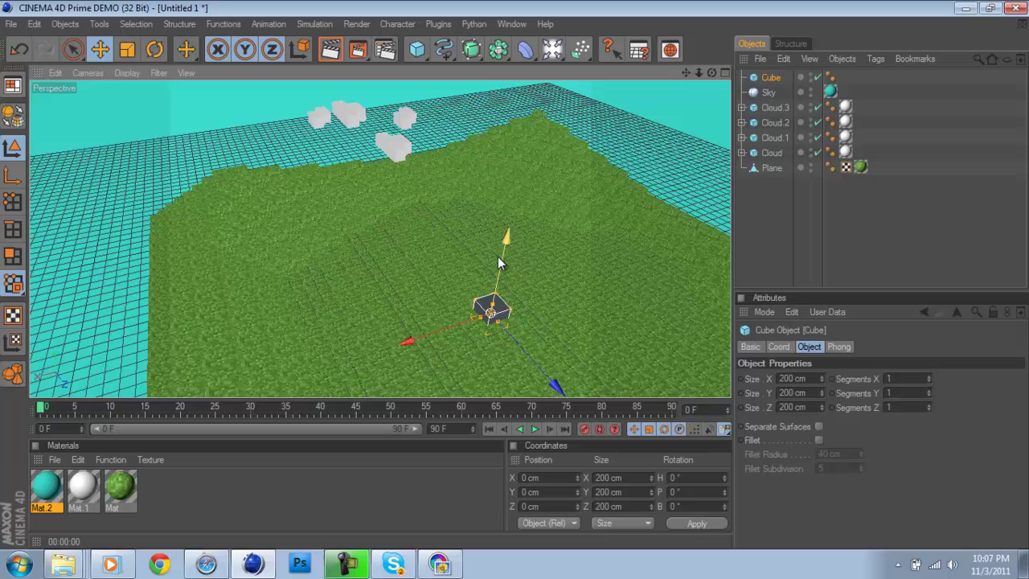
pyautogui.moveTo(498, 263); pyautogui.dragTo(516, 281)
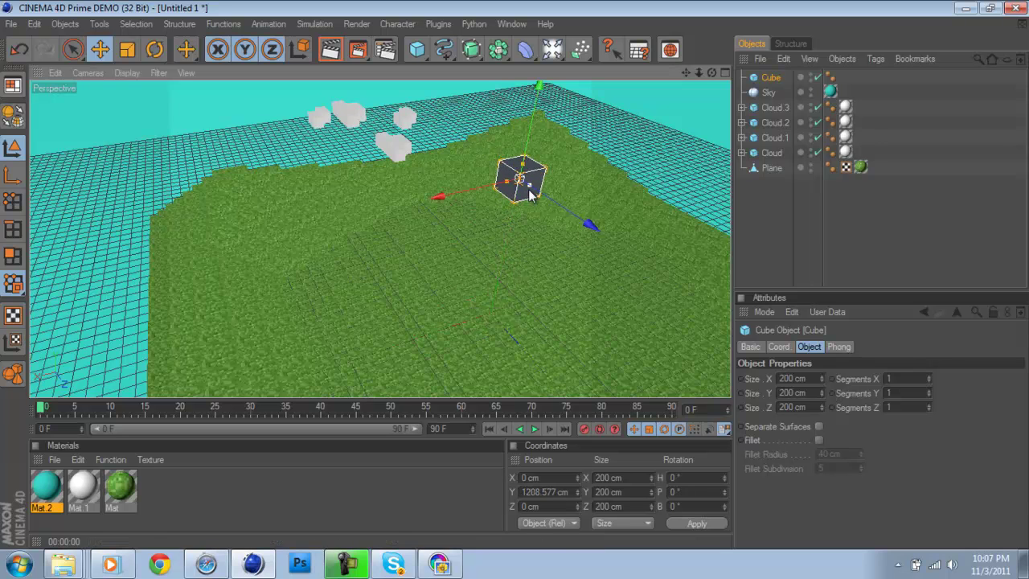
pyautogui.hotkey('ctrl', 'c')
pyautogui.hotkey('ctrl', 'v')
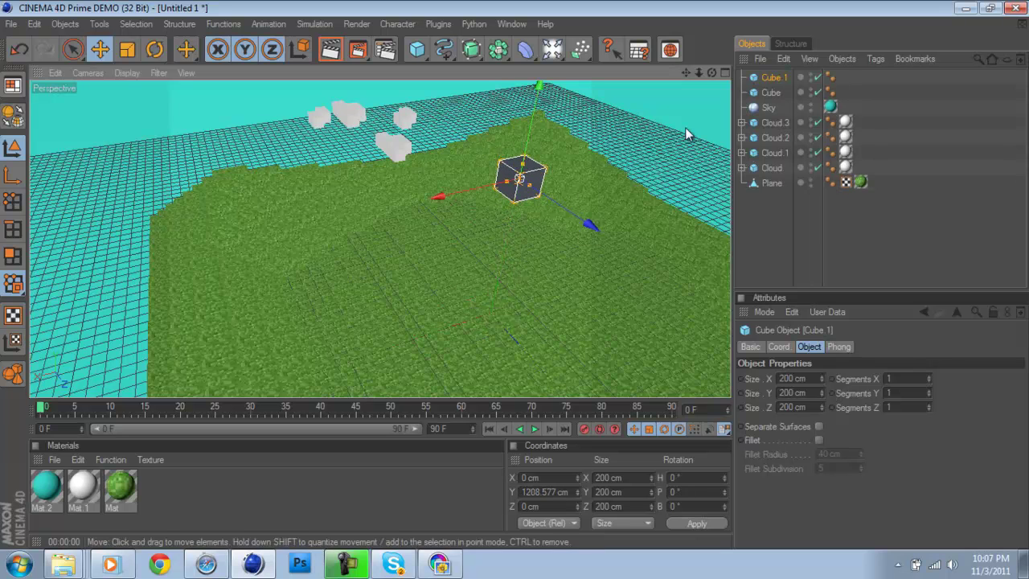
# Try to set the X, Y and Z size of the duplicated cube, Cube.1, to 100 cm
pyautogui.click(599, 478)
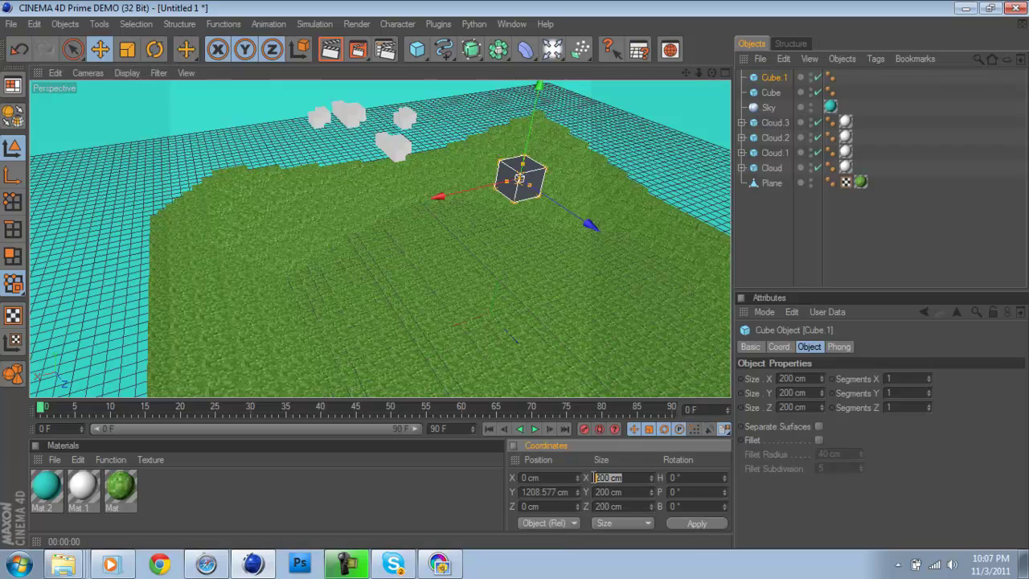
pyautogui.write('1')
pyautogui.click(599, 492)
pyautogui.write('100')
pyautogui.click(635, 504)
pyautogui.write('100')
pyautogui.click(751, 230)
pyautogui.keyDown('alt'); pyautogui.moveTo(597, 203); pyautogui.dragTo(613, 167); pyautogui.keyUp('alt')
pyautogui.click(771, 80)
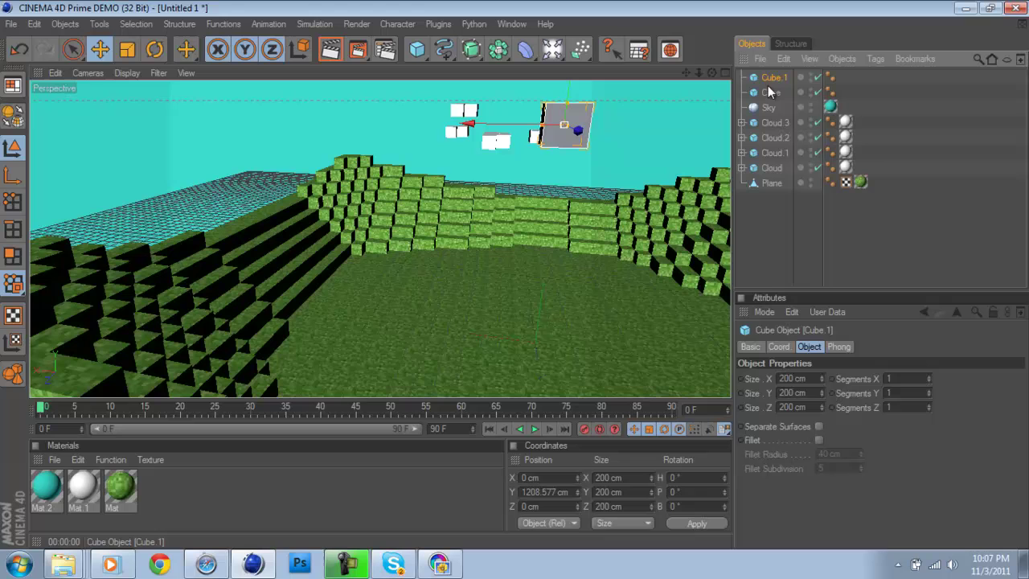
pyautogui.click(770, 77)
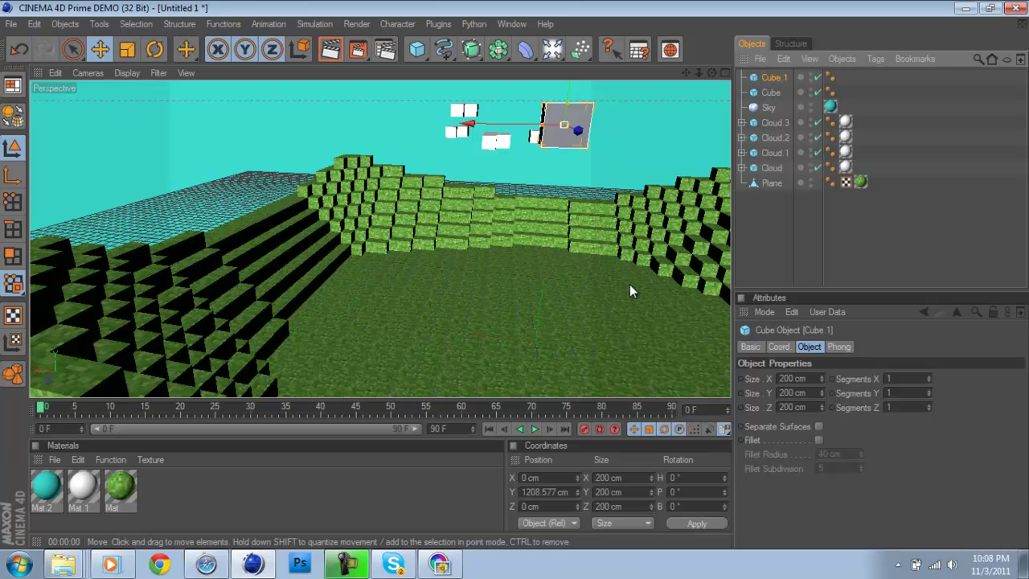
# Set the X, Y and Z size of Cube.1 to 100 cm and apply the values
pyautogui.click(595, 478)
pyautogui.write('1')
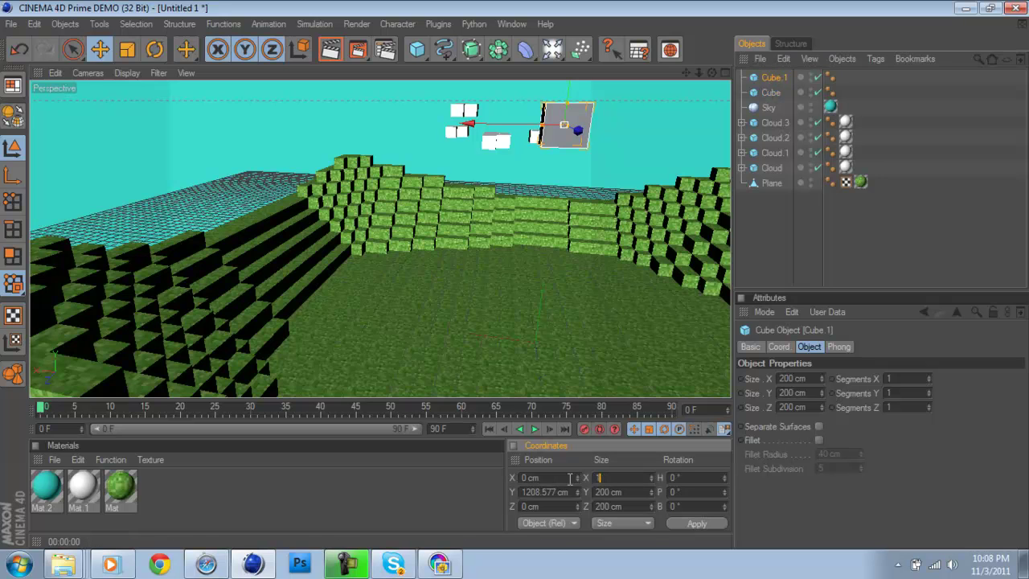
pyautogui.write('00')
pyautogui.click(593, 492)
pyautogui.write('100')
pyautogui.click(594, 507)
pyautogui.write('100')
pyautogui.click(690, 523)
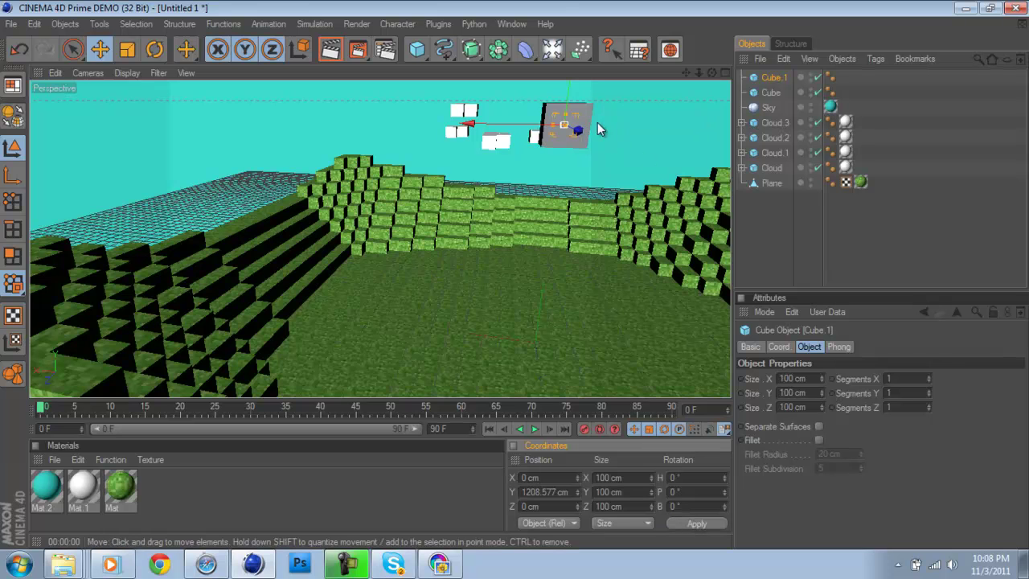
# Resize Cube.1 to 150 cm in X, Y and Z, and deselect it
pyautogui.click(600, 477)
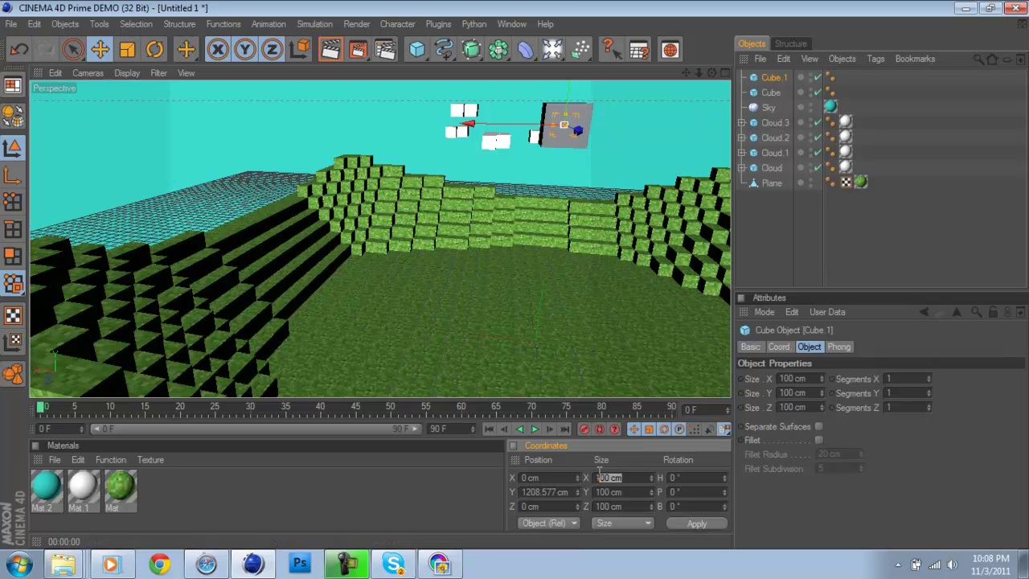
pyautogui.write('150')
pyautogui.press('Tab')
pyautogui.write('150')
pyautogui.press('Tab')
pyautogui.write('150')
pyautogui.click(709, 526)
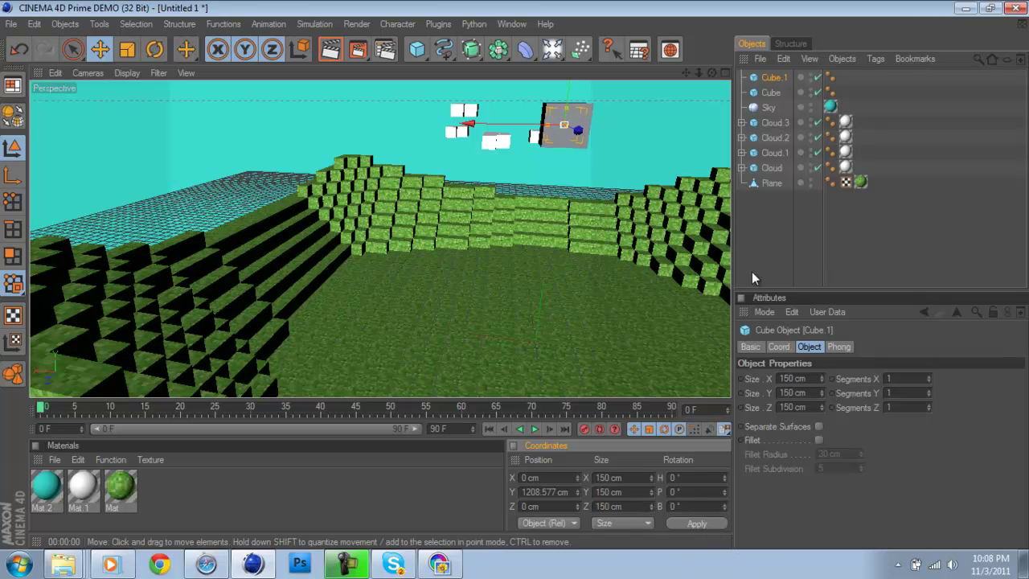
pyautogui.click(779, 250)
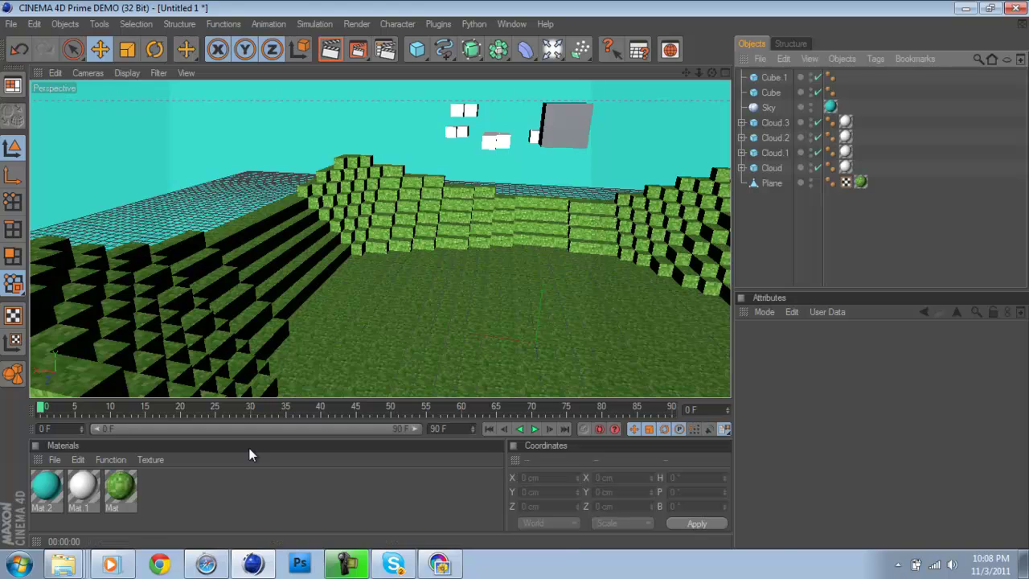
# Create two new materials and give Mat.3 a new light orange color texture of about RGB 202, 137, 67
pyautogui.doubleClick(196, 500)
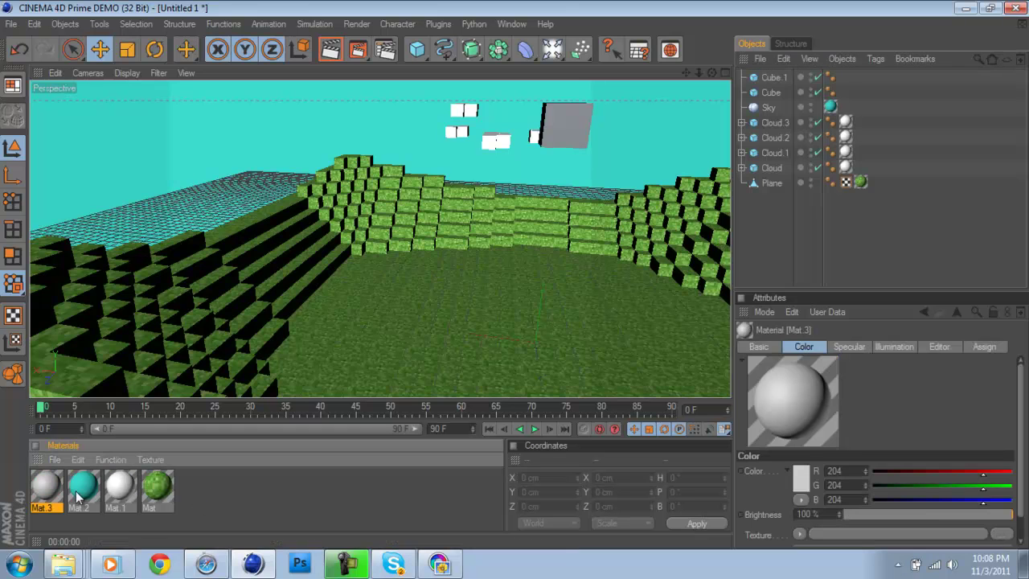
pyautogui.doubleClick(200, 485)
pyautogui.doubleClick(83, 487)
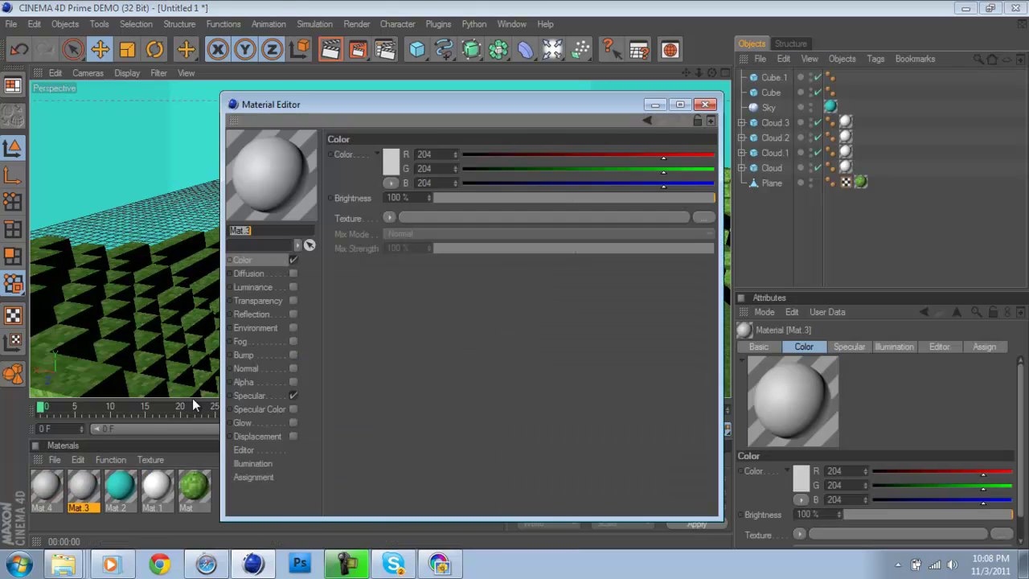
pyautogui.click(389, 218)
pyautogui.click(415, 258)
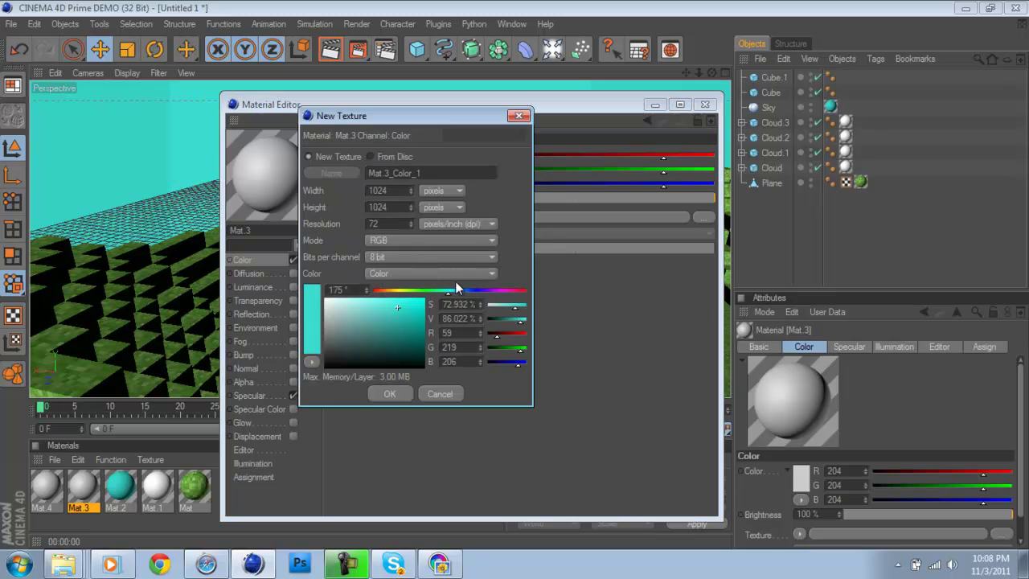
pyautogui.click(391, 291)
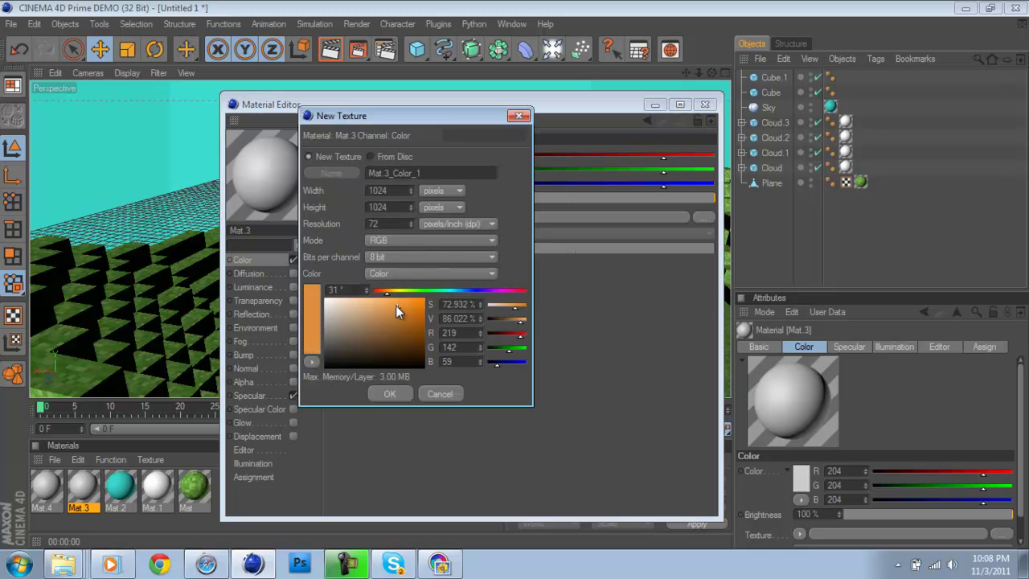
pyautogui.moveTo(396, 305); pyautogui.dragTo(393, 311)
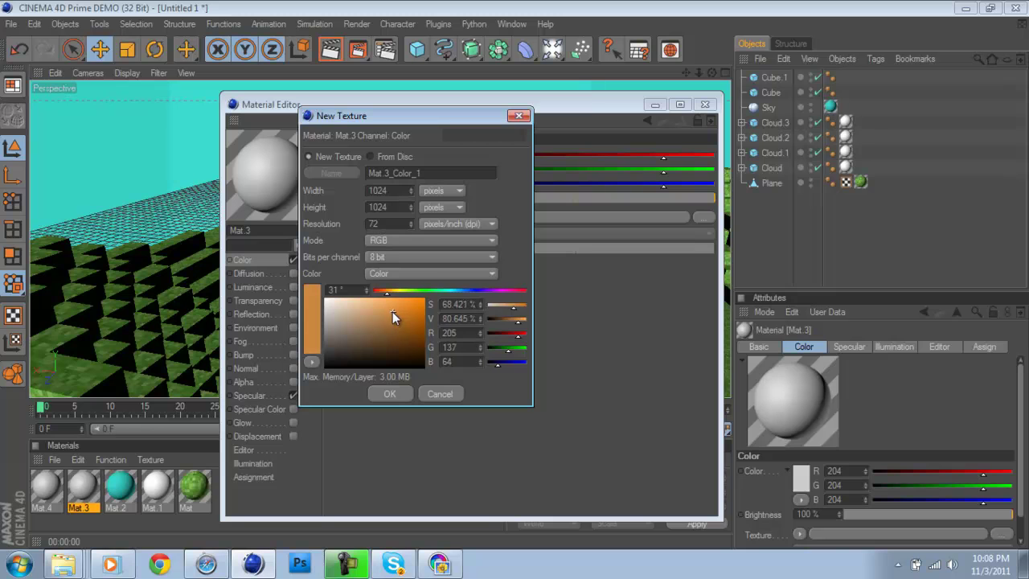
pyautogui.click(390, 393)
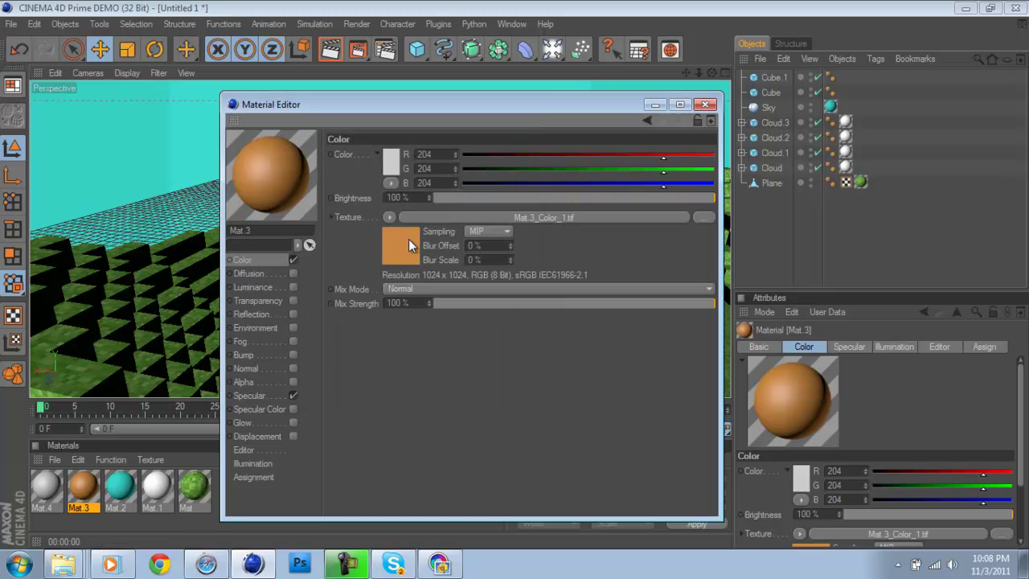
# Replace the color texture of Mat.3 with a new deeper orange one and turn off the material's specular channel
pyautogui.click(451, 220)
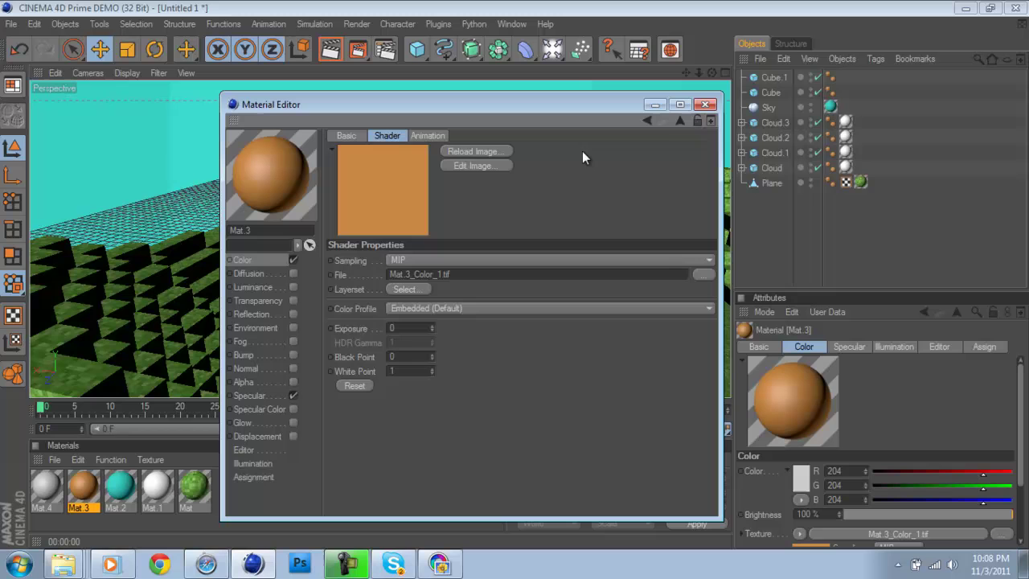
pyautogui.click(264, 262)
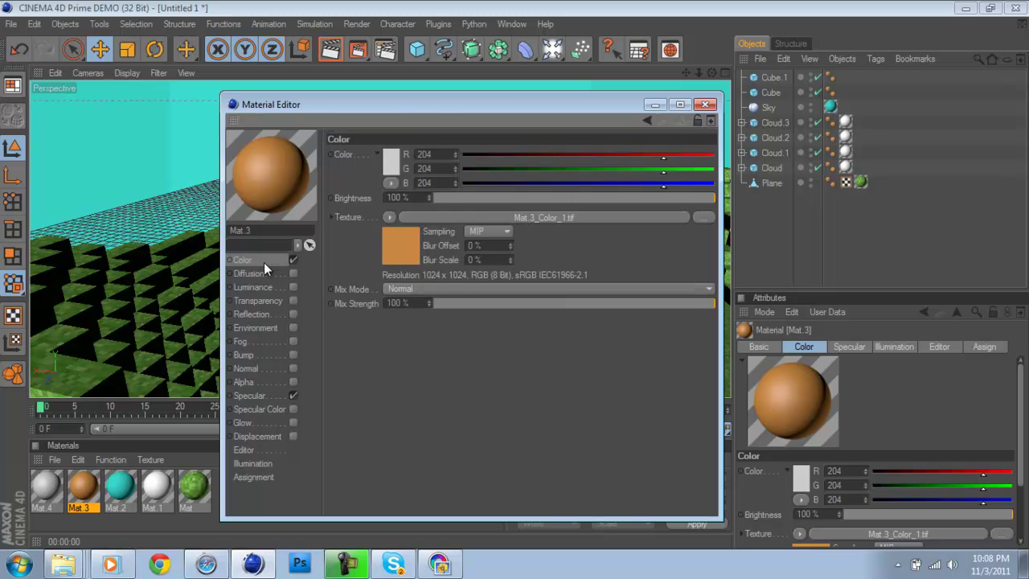
pyautogui.click(387, 218)
pyautogui.click(404, 243)
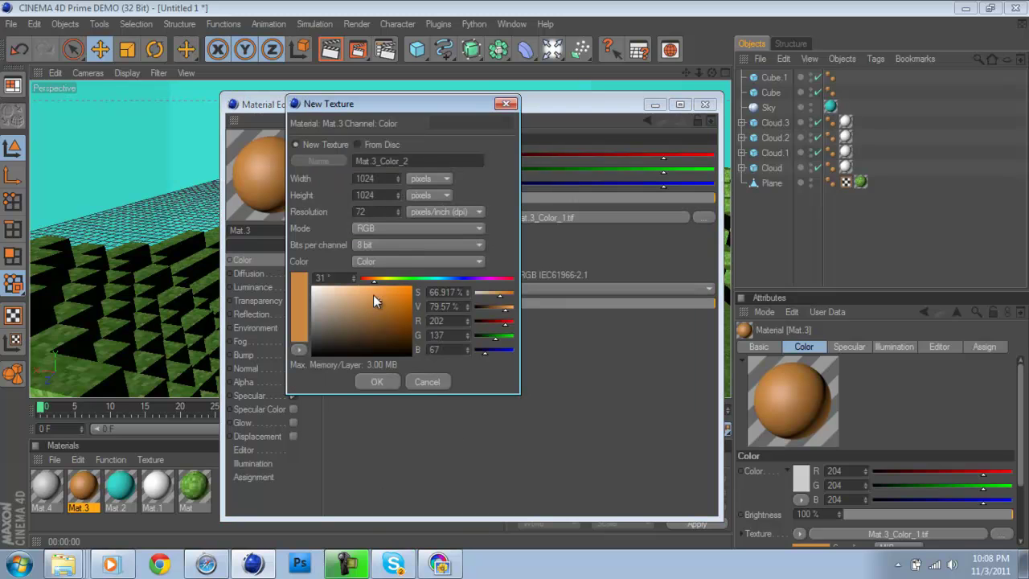
pyautogui.click(369, 280)
pyautogui.moveTo(383, 305); pyautogui.dragTo(395, 299)
pyautogui.click(377, 382)
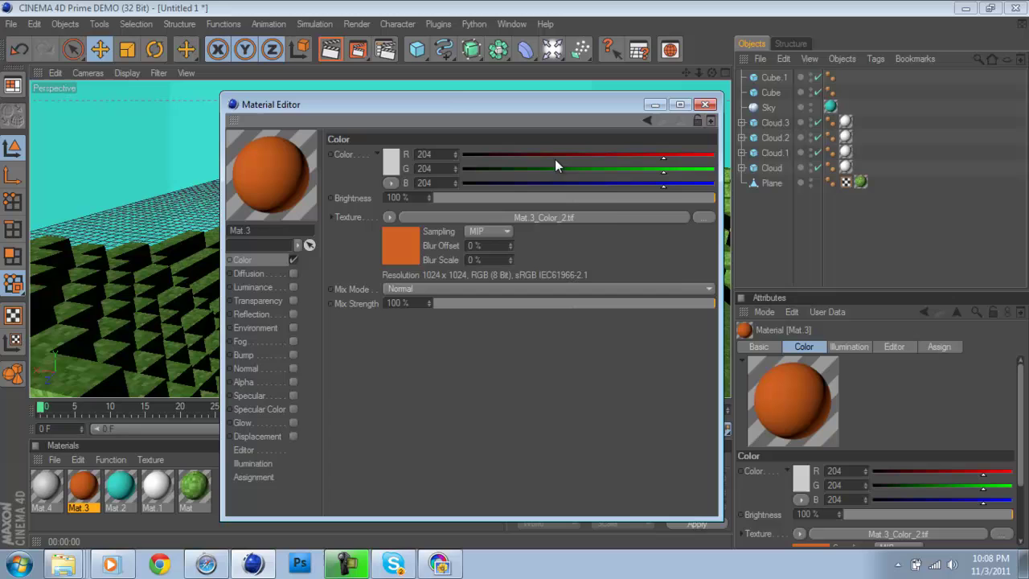
# Apply the orange material Mat.3 to the smaller cube, Cube.1
pyautogui.click(705, 104)
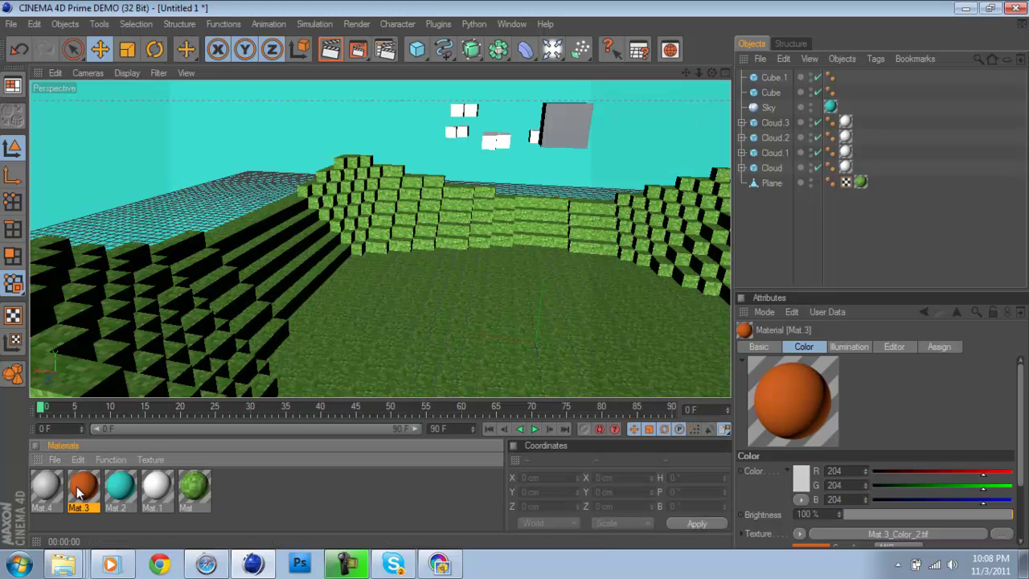
pyautogui.moveTo(81, 492); pyautogui.dragTo(767, 78)
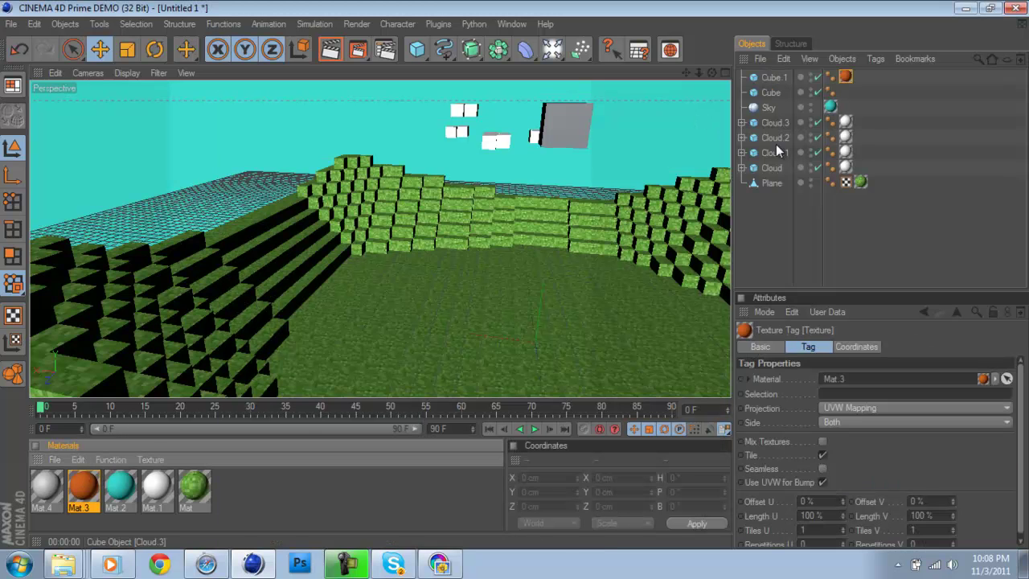
# Create the material Mat.5 and give it a new pale yellow color texture of about RGB 246, 235, 116
pyautogui.doubleClick(256, 515)
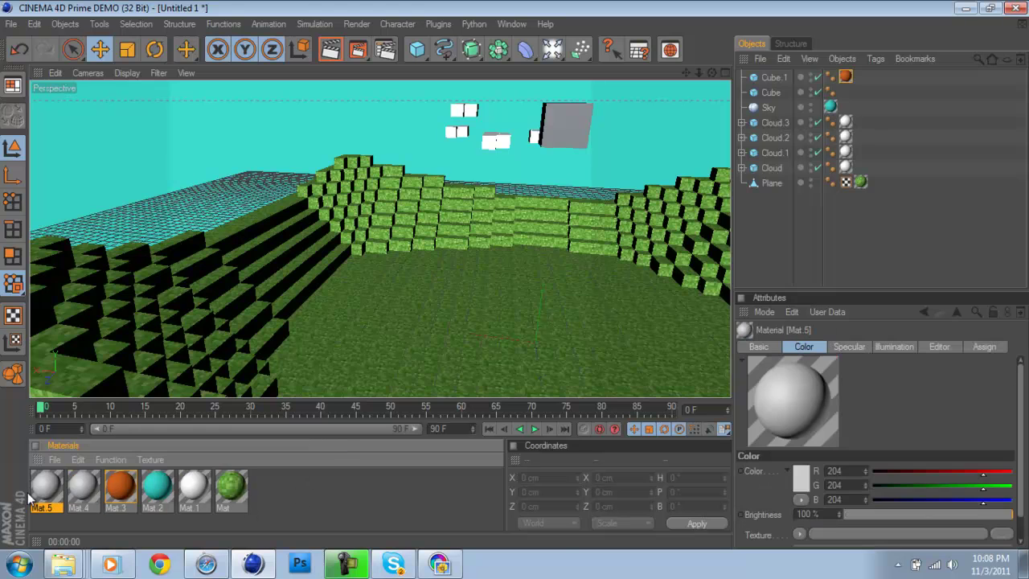
pyautogui.doubleClick(46, 486)
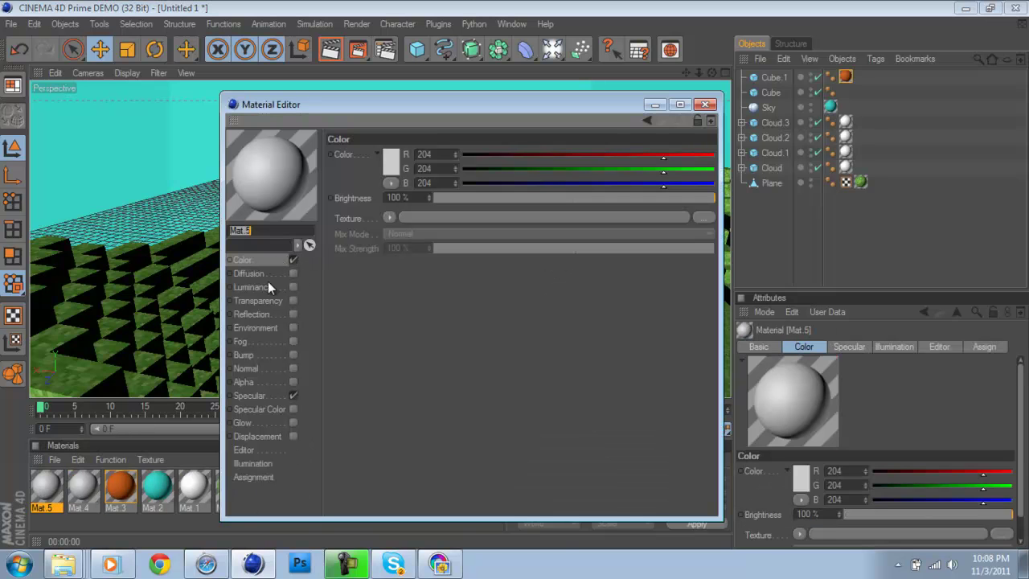
pyautogui.click(389, 218)
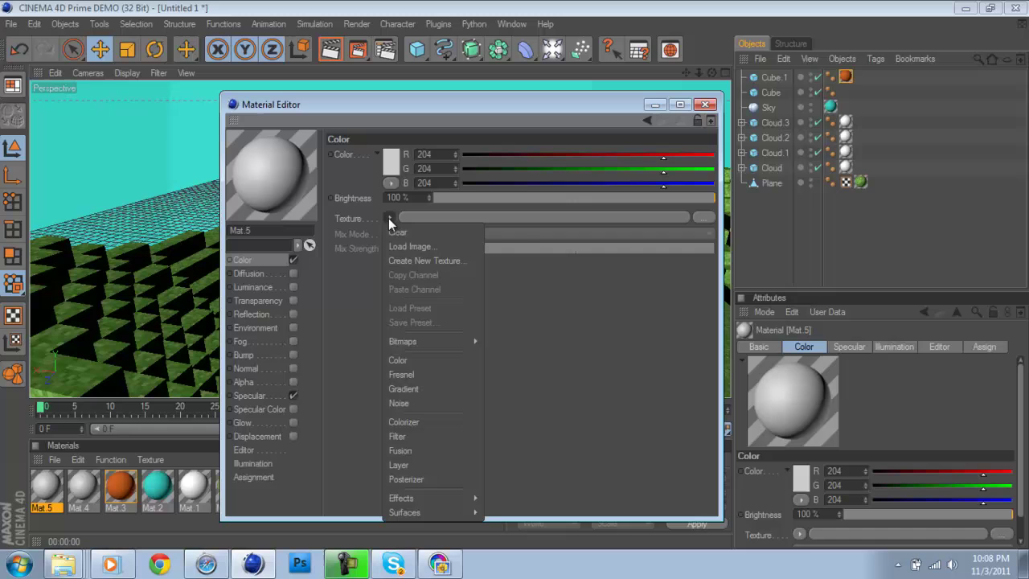
pyautogui.click(407, 259)
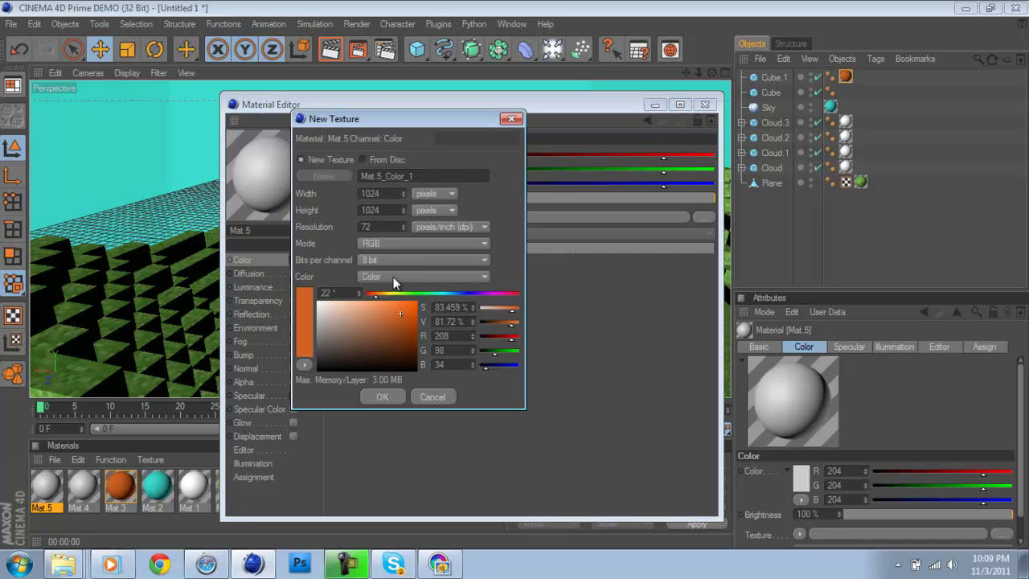
pyautogui.moveTo(378, 293)
pyautogui.mouseDown()
pyautogui.moveTo(391, 293)
pyautogui.moveTo(401, 326)
pyautogui.moveTo(408, 314)
pyautogui.moveTo(370, 303)
pyautogui.mouseUp()
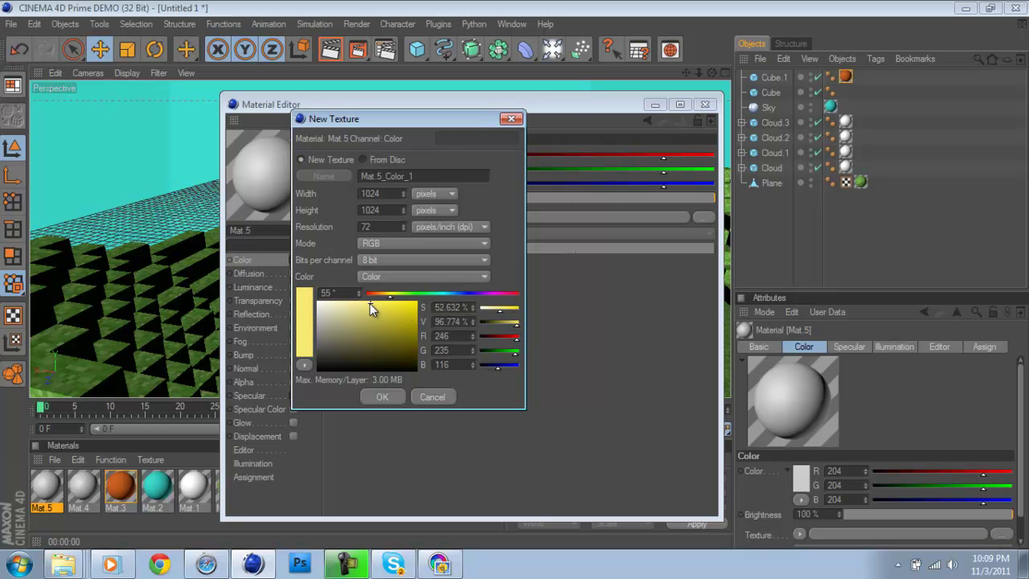
pyautogui.click(383, 397)
# Turn on the transparency channel of Mat.5 and set its brightness to about 78%
pyautogui.click(291, 301)
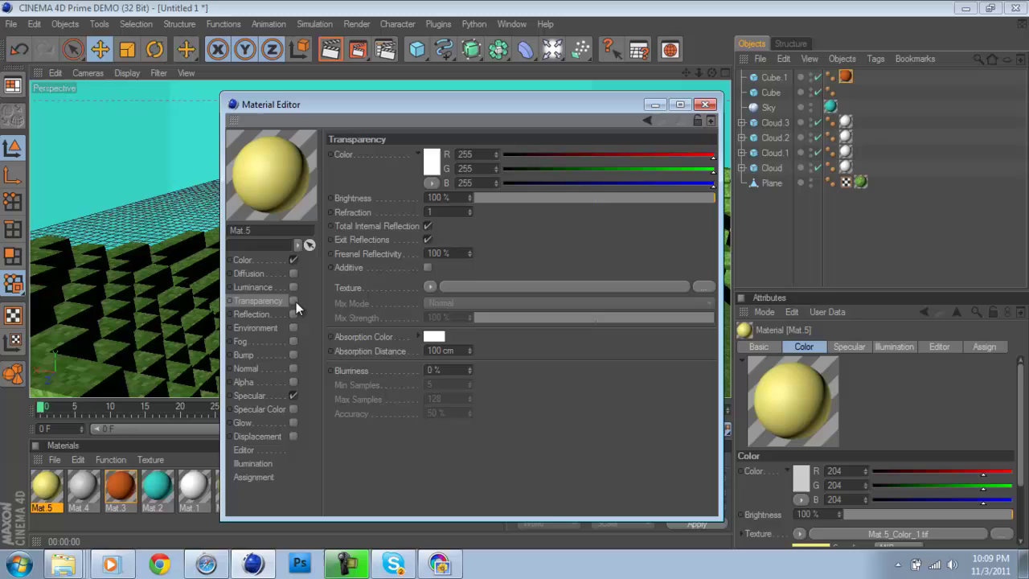
pyautogui.click(552, 197)
pyautogui.moveTo(552, 197); pyautogui.dragTo(664, 197)
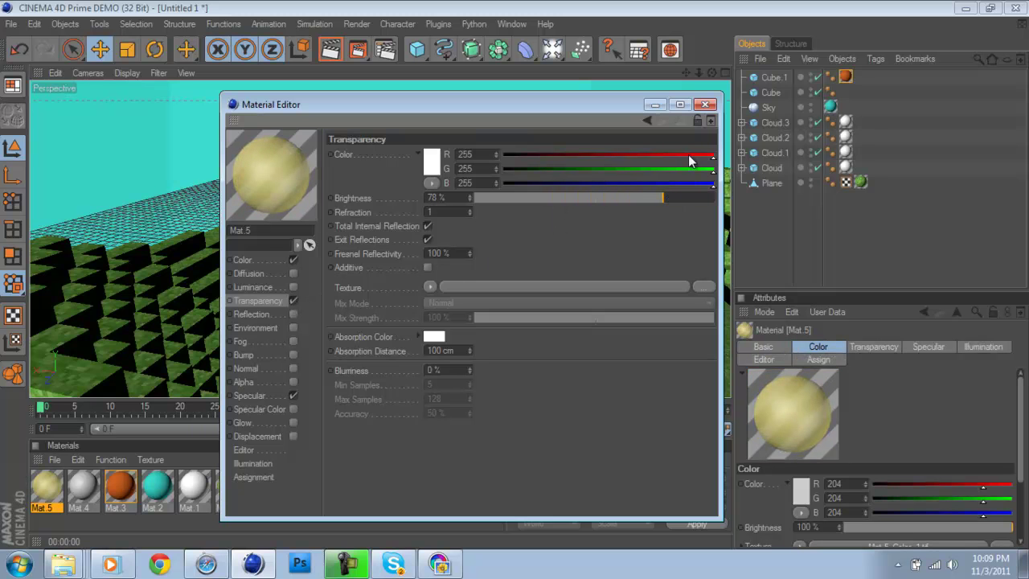
pyautogui.click(704, 105)
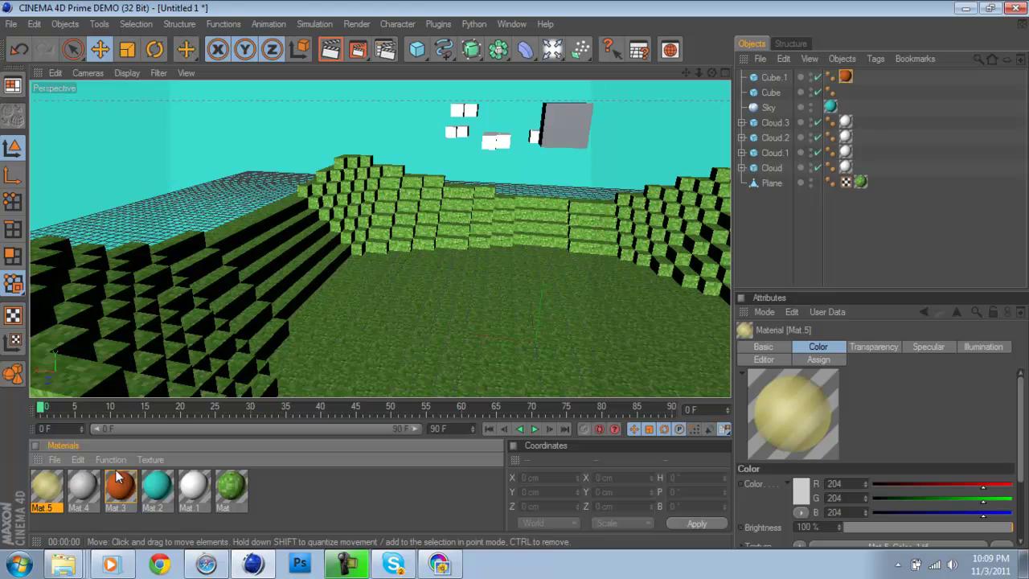
# Apply the transparent yellow material Mat.5 to the larger cube, Cube, and deselect everything
pyautogui.moveTo(49, 492); pyautogui.dragTo(768, 90)
pyautogui.click(768, 252)
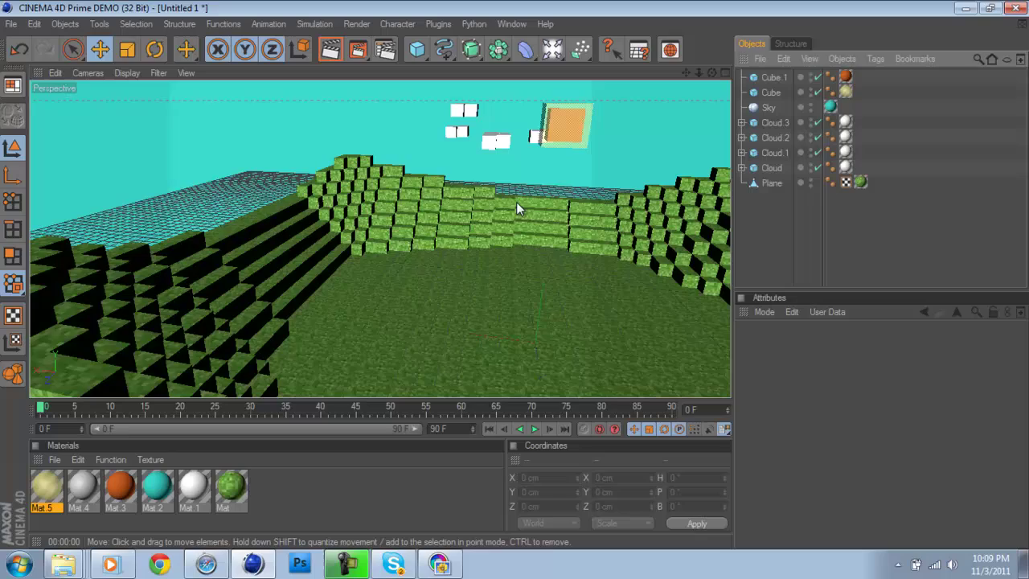
pyautogui.keyDown('alt'); pyautogui.moveTo(520, 204); pyautogui.dragTo(511, 273); pyautogui.keyUp('alt')
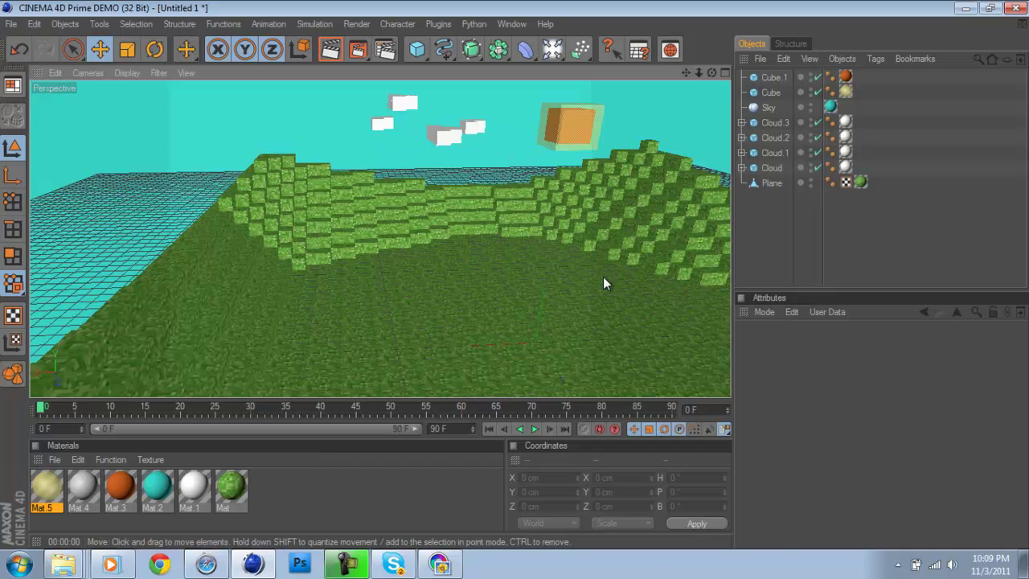
# Create the material Mat.6 and give it a new sandy tan color texture
pyautogui.doubleClick(349, 485)
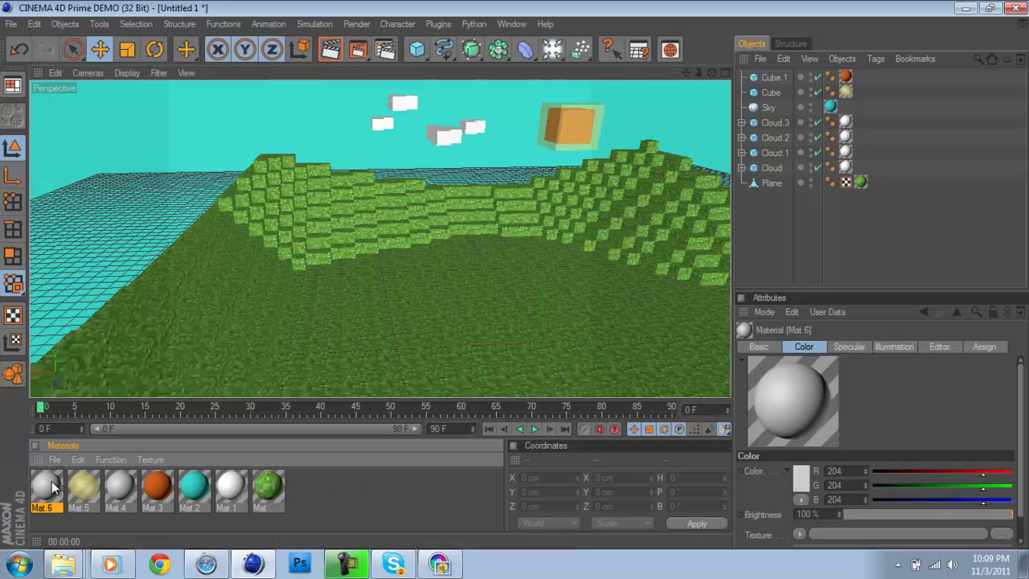
pyautogui.doubleClick(48, 486)
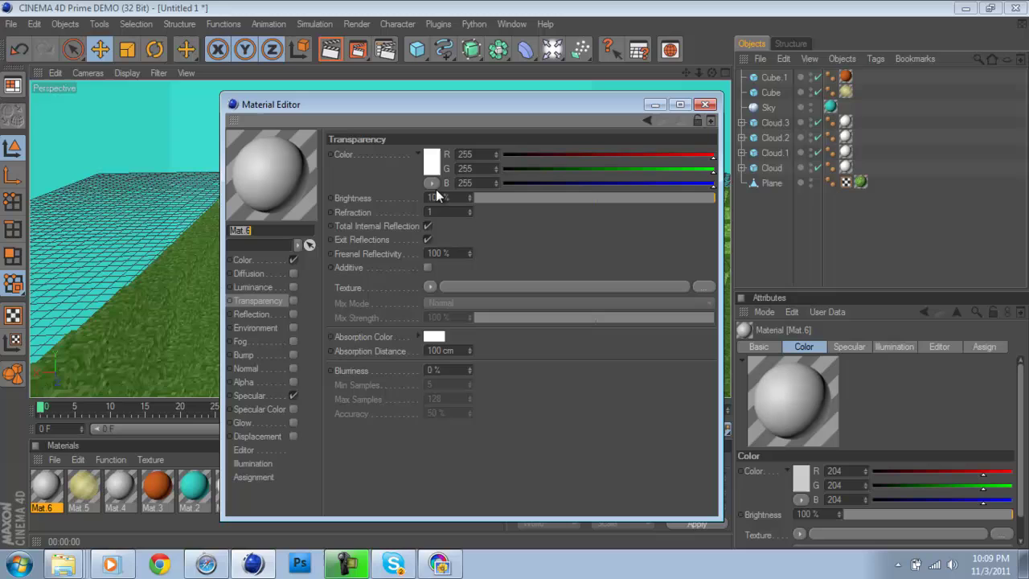
pyautogui.click(239, 261)
pyautogui.click(397, 219)
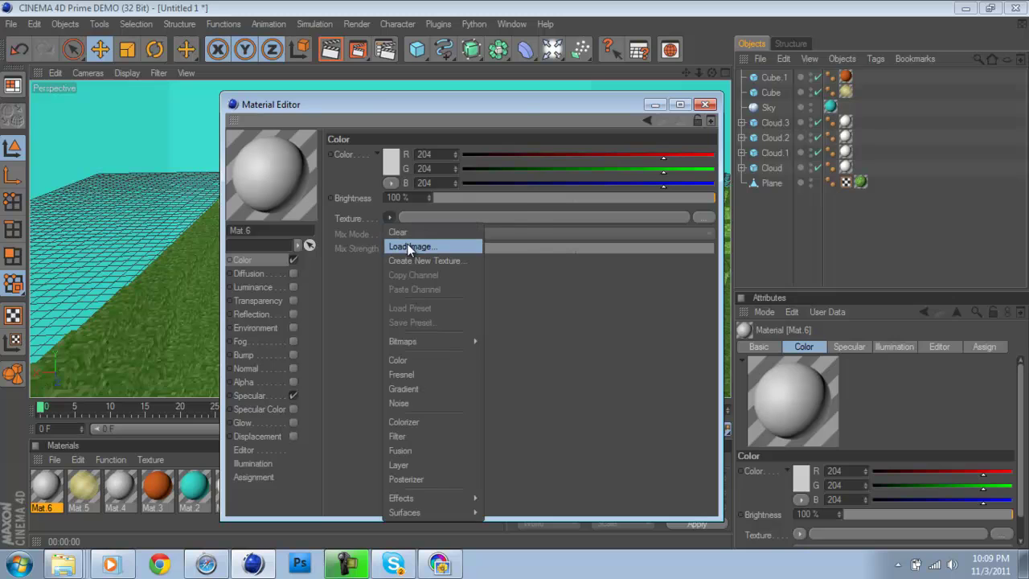
pyautogui.click(413, 259)
pyautogui.click(515, 112)
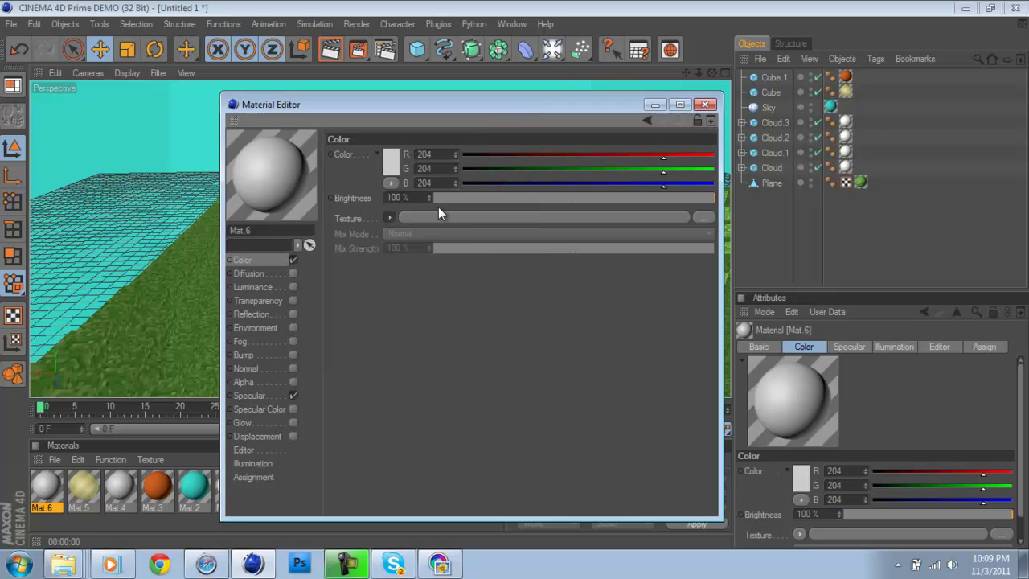
pyautogui.click(391, 218)
pyautogui.click(411, 256)
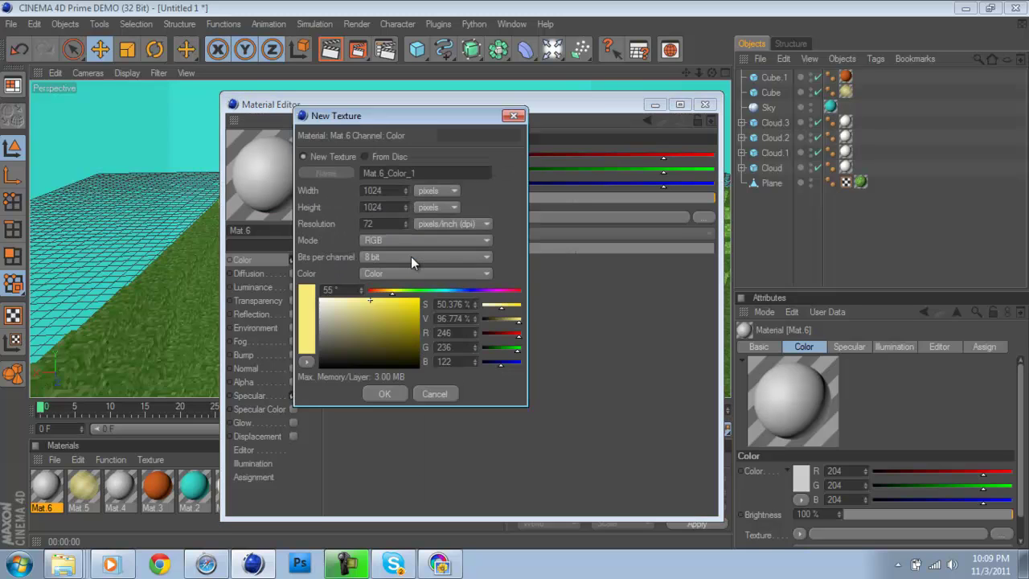
pyautogui.click(367, 307)
pyautogui.moveTo(367, 307)
pyautogui.mouseDown()
pyautogui.moveTo(385, 293)
pyautogui.moveTo(355, 311)
pyautogui.mouseUp()
pyautogui.click(386, 394)
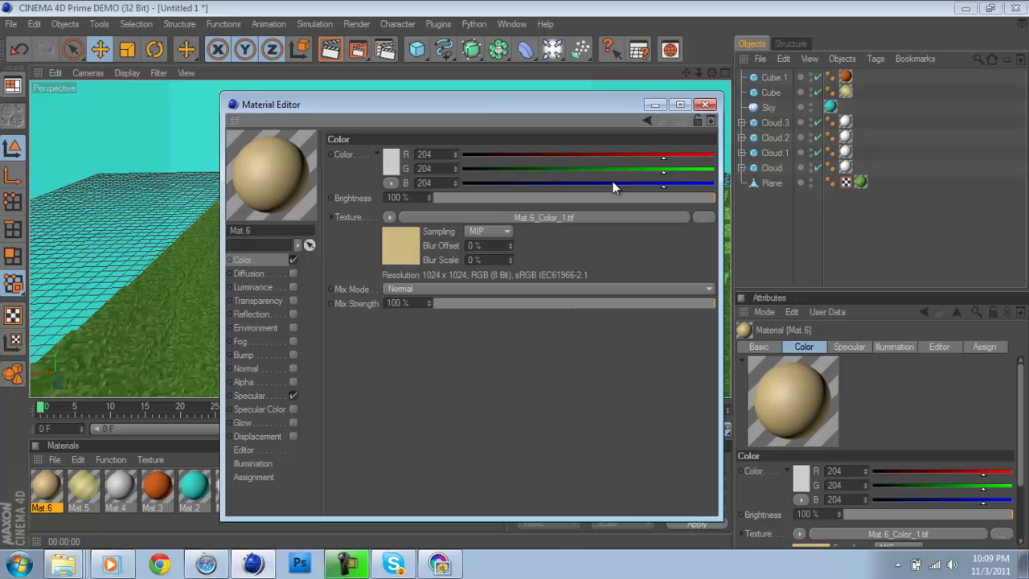
pyautogui.click(706, 105)
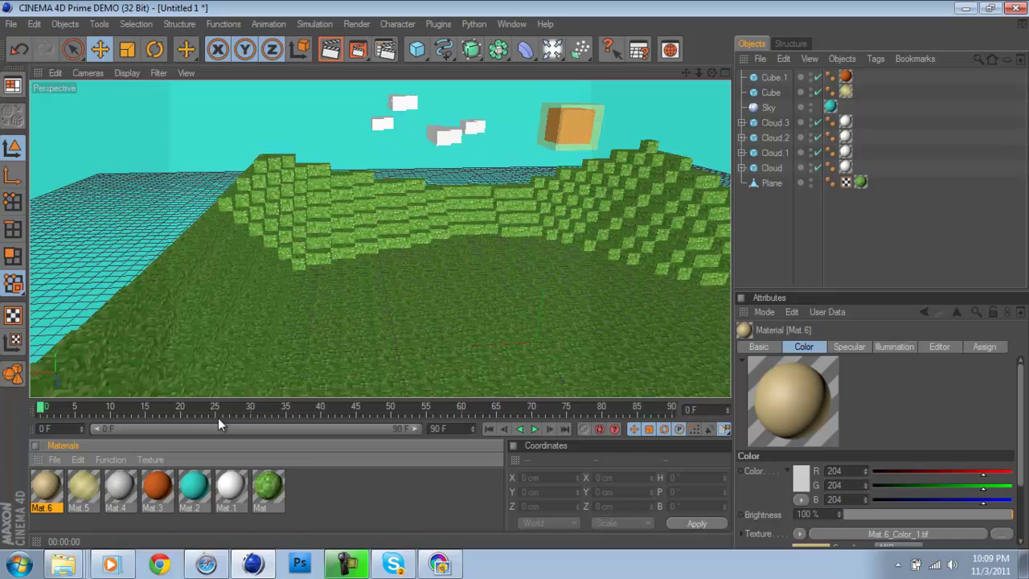
# Make Cube.1 a child of Cube and rename the parent cube Sun
pyautogui.keyDown('alt'); pyautogui.moveTo(530, 205); pyautogui.dragTo(518, 272); pyautogui.keyUp('alt')
pyautogui.keyDown('alt'); pyautogui.moveTo(728, 161); pyautogui.dragTo(515, 299, button='middle'); pyautogui.keyUp('alt')
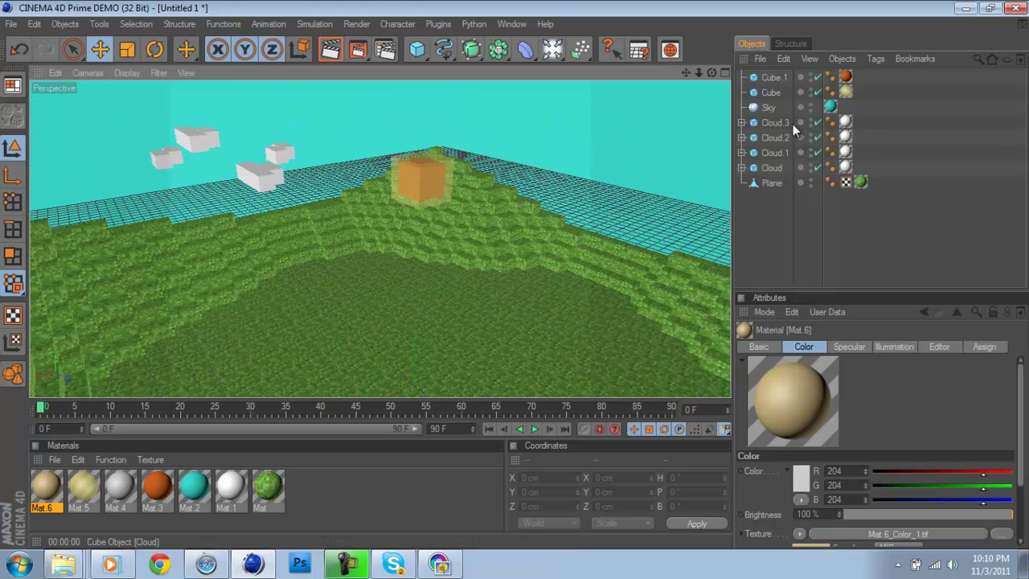
pyautogui.click(773, 78)
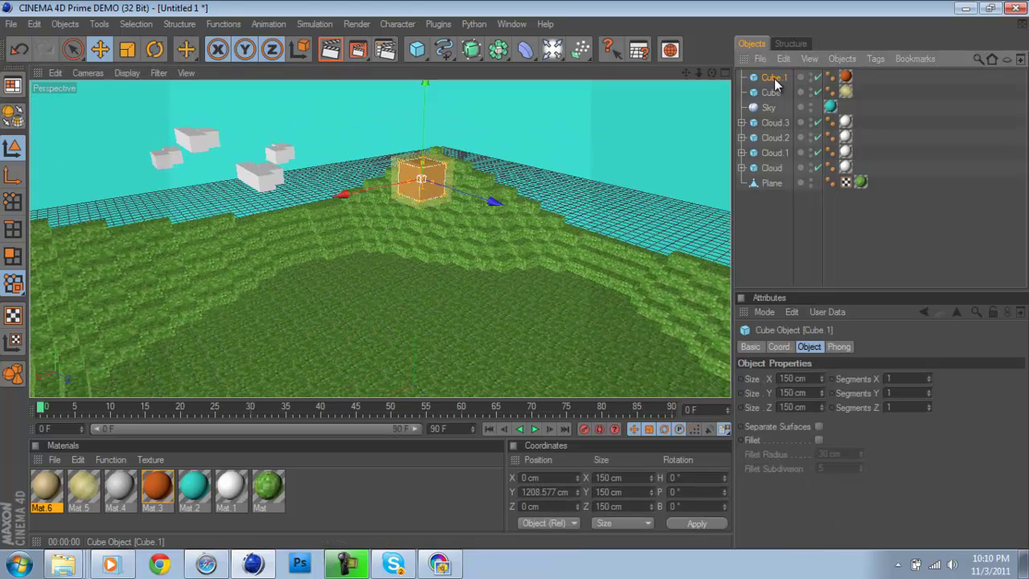
pyautogui.moveTo(776, 85)
pyautogui.mouseDown()
pyautogui.moveTo(782, 111)
pyautogui.moveTo(774, 75)
pyautogui.mouseUp()
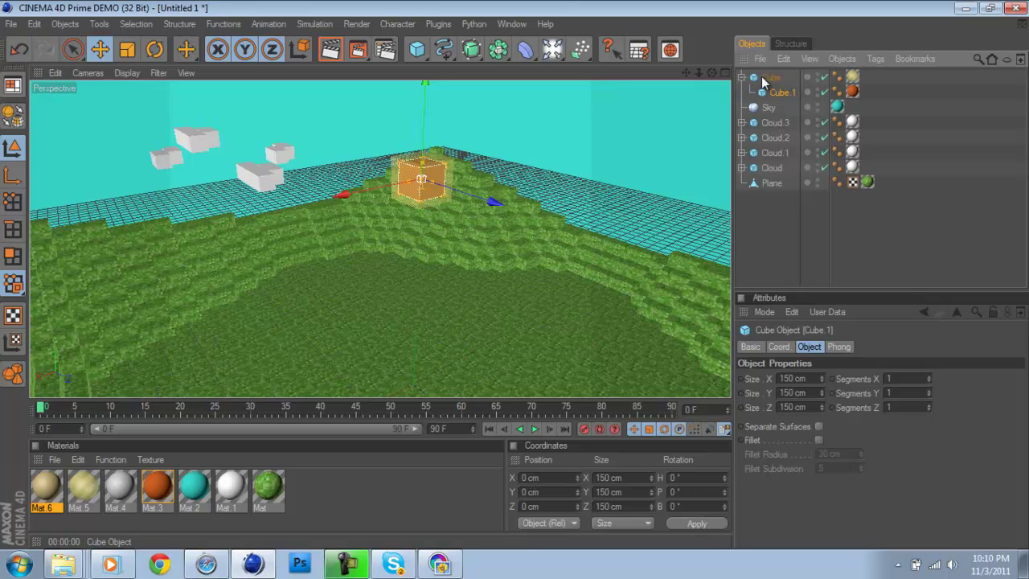
pyautogui.doubleClick(768, 79)
pyautogui.write('S')
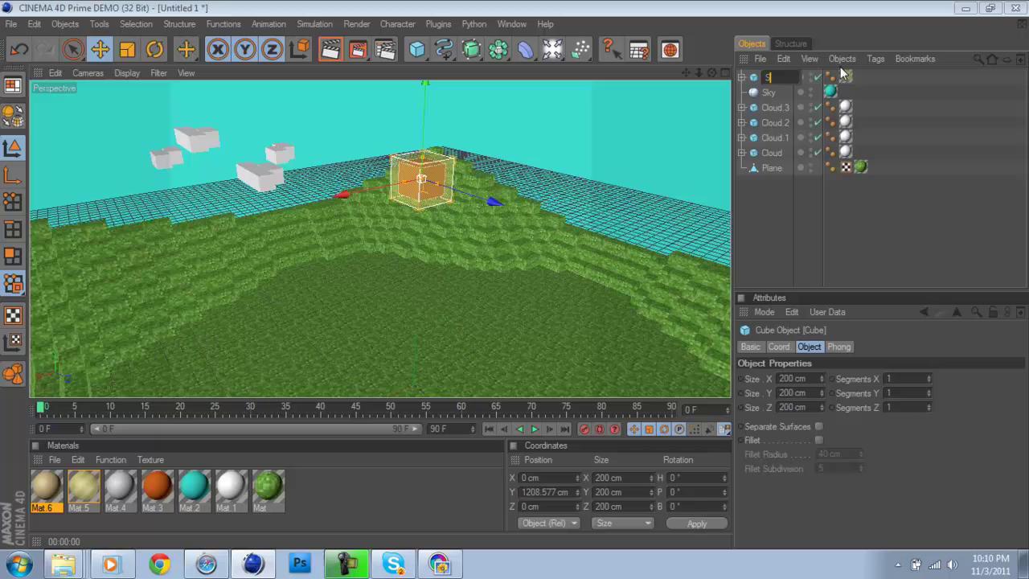
pyautogui.write('un')
pyautogui.press('Return')
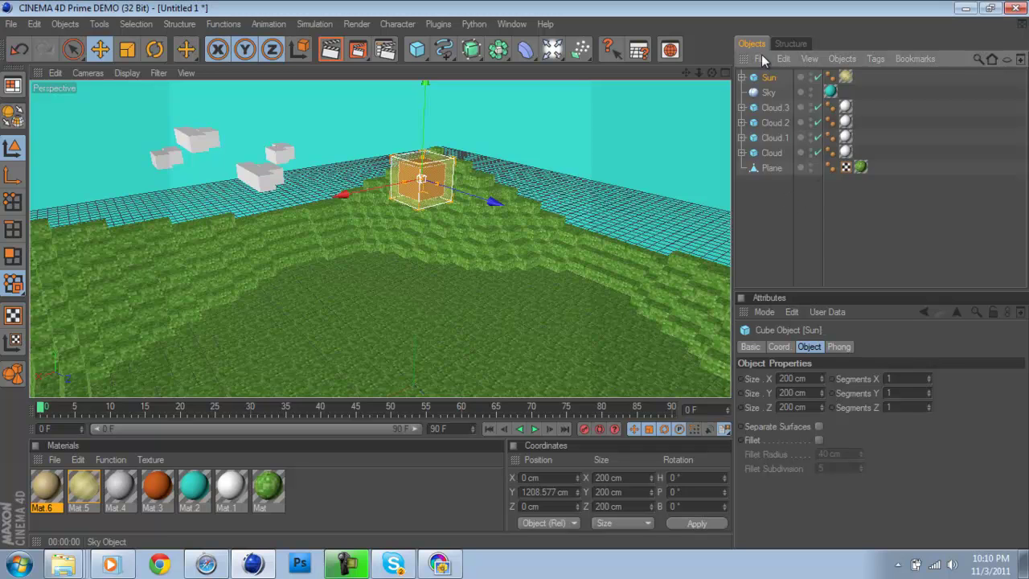
# Scale the Sun cubes up uniformly until the outer cube is about 560 cm, and render a preview in the viewport
pyautogui.click(127, 49)
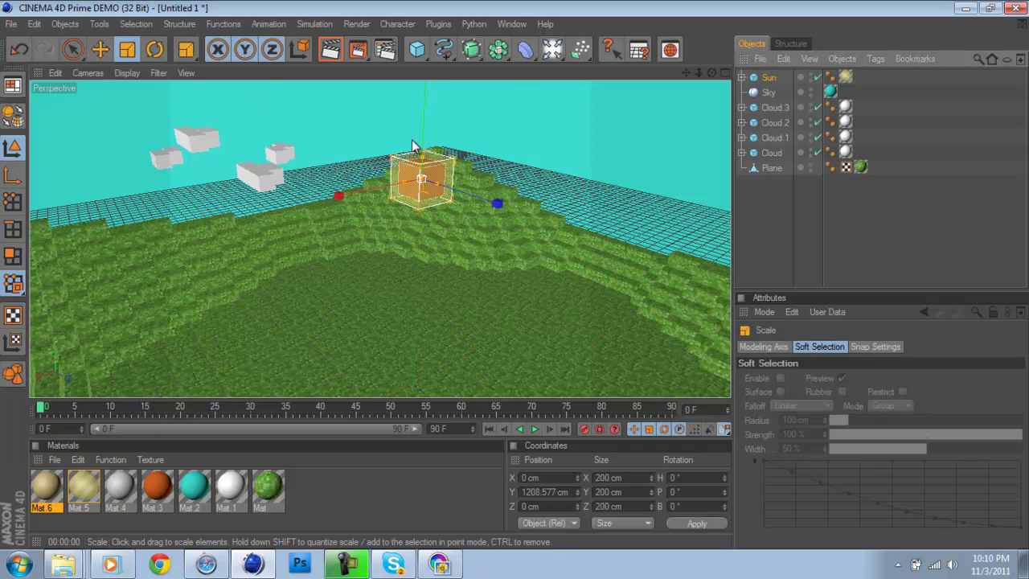
pyautogui.scroll(-3, 492, 182)
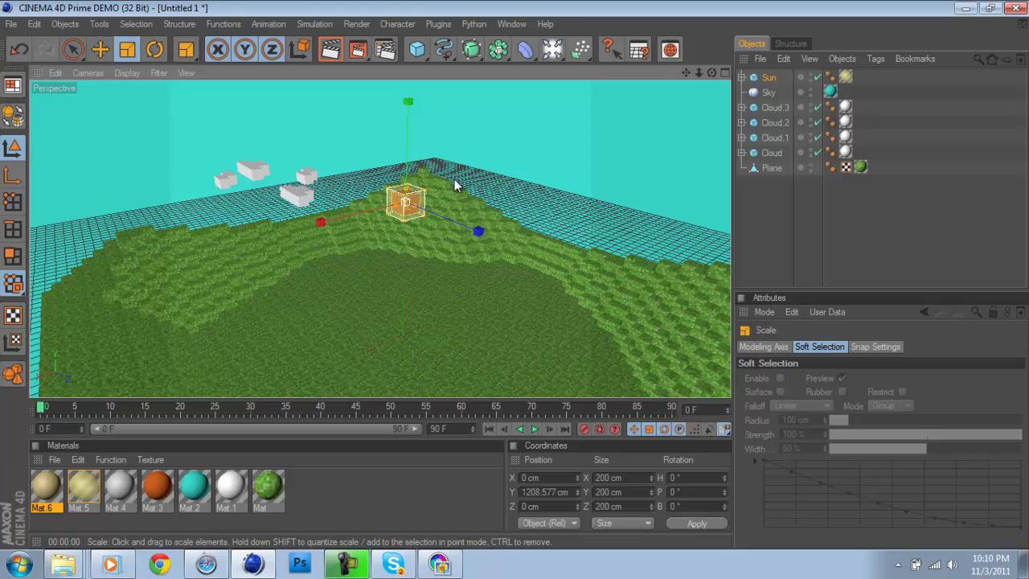
pyautogui.moveTo(454, 179); pyautogui.dragTo(514, 280)
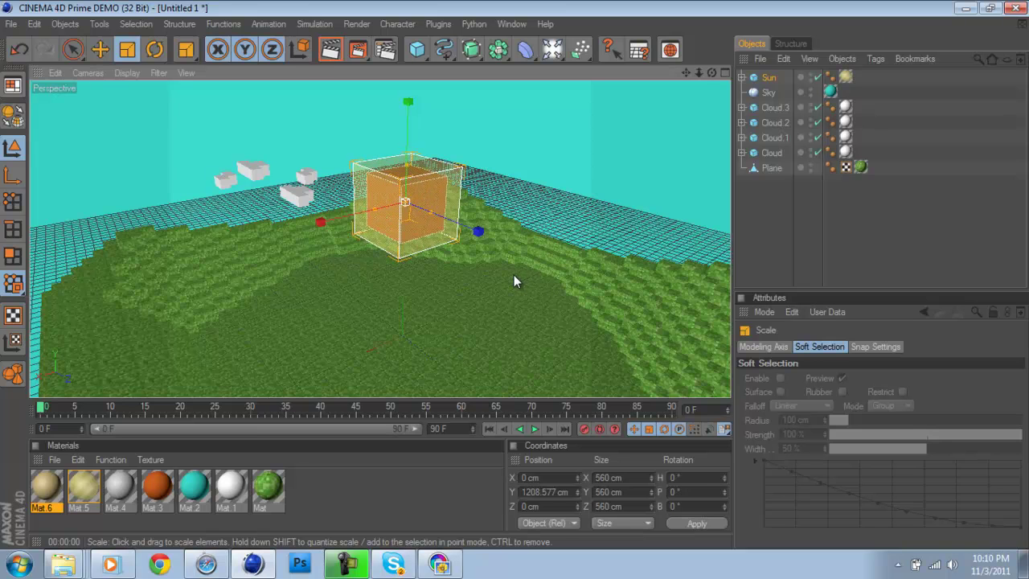
pyautogui.click(335, 53)
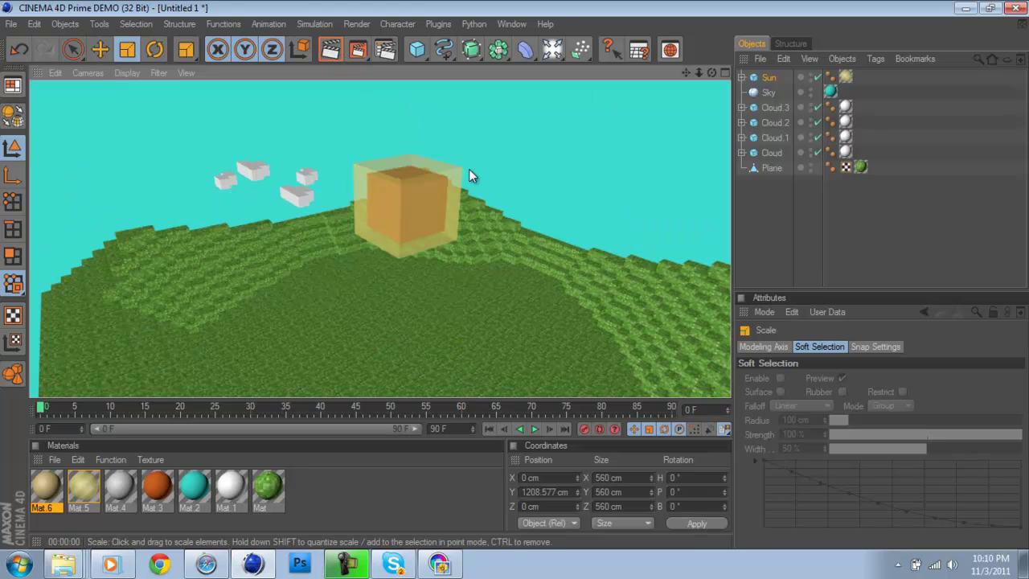
# Move the Sun towards the far side of the terrain, to about X -496 cm and Z -2336 cm
pyautogui.keyDown('alt'); pyautogui.moveTo(493, 197); pyautogui.dragTo(483, 233); pyautogui.keyUp('alt')
pyautogui.click(101, 50)
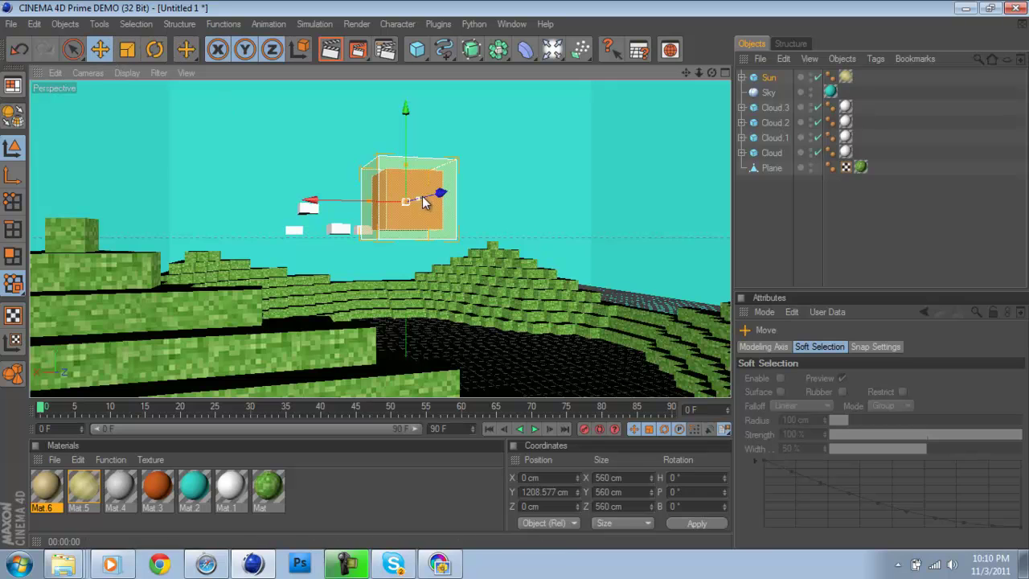
pyautogui.moveTo(423, 198); pyautogui.dragTo(520, 275)
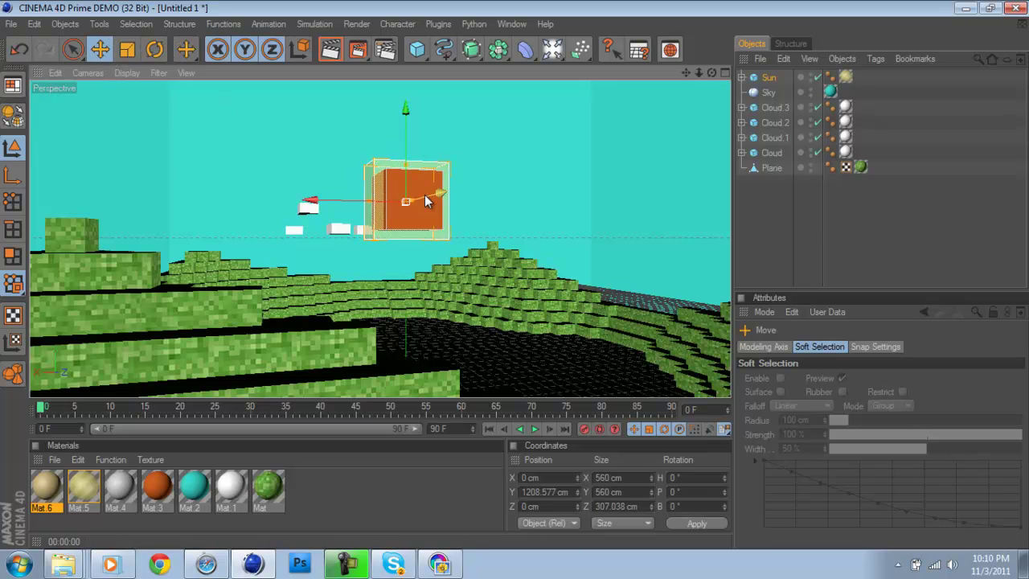
pyautogui.hotkey('ctrl', 'z')
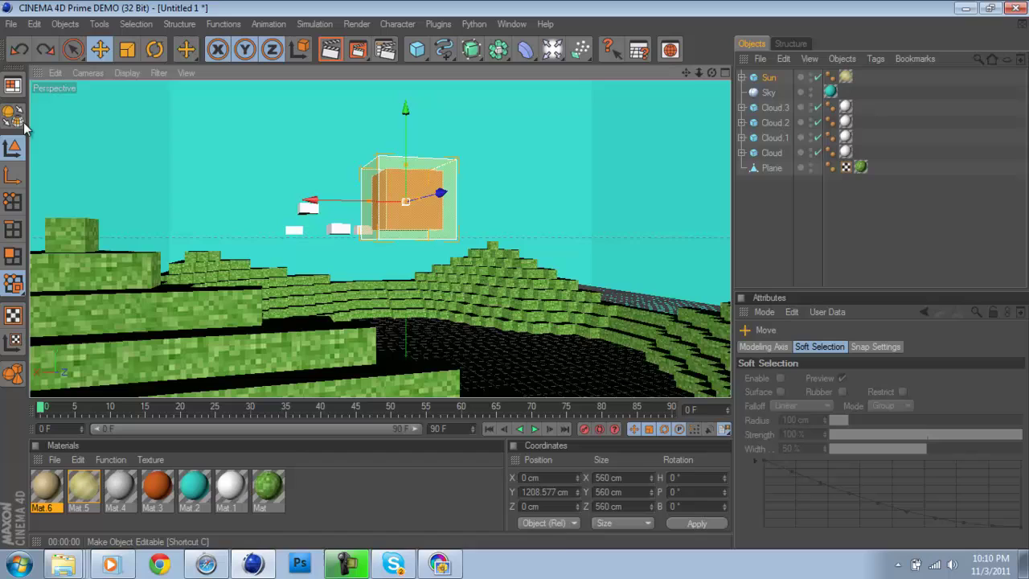
pyautogui.keyDown('alt'); pyautogui.moveTo(499, 259); pyautogui.dragTo(350, 252); pyautogui.keyUp('alt')
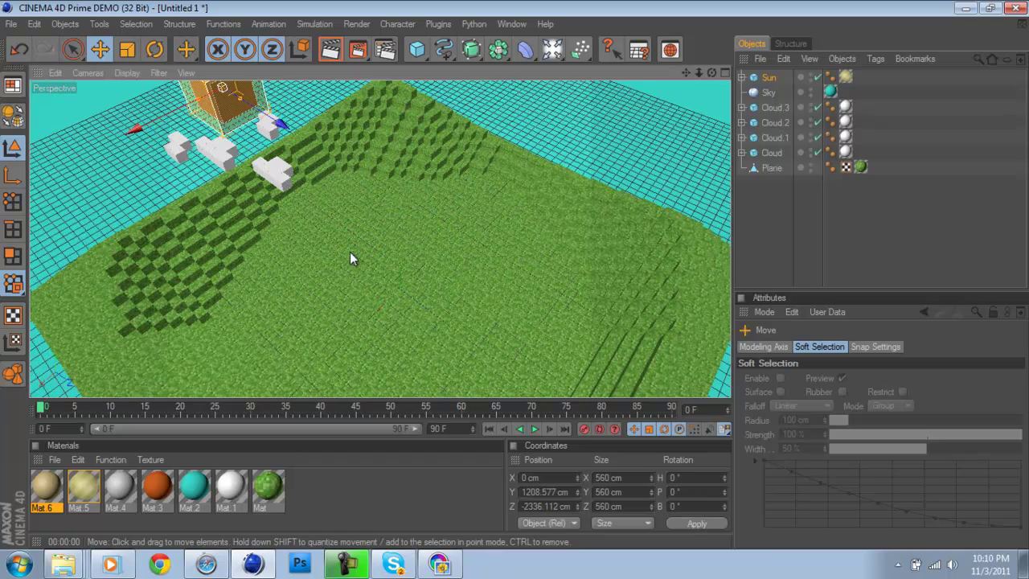
pyautogui.moveTo(161, 123); pyautogui.dragTo(206, 101)
# Lower the Sun behind the edge of the hills, to about Y 500 cm and Z -2452 cm
pyautogui.moveTo(356, 161)
pyautogui.keyDown('alt'); pyautogui.mouseDown()
pyautogui.moveTo(524, 285)
pyautogui.moveTo(361, 156)
pyautogui.mouseUp(); pyautogui.keyUp('alt')
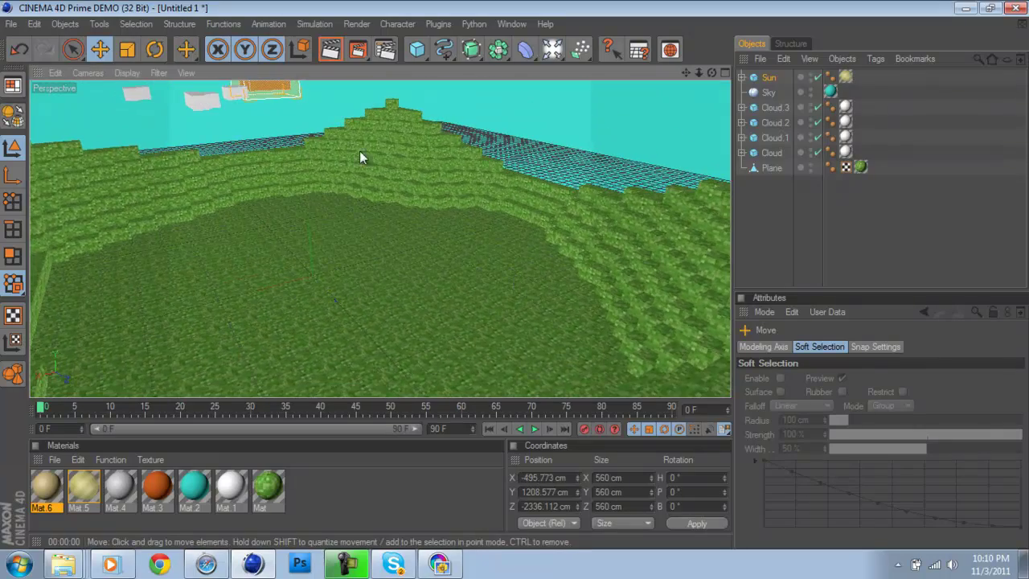
pyautogui.moveTo(516, 276)
pyautogui.keyDown('alt'); pyautogui.mouseDown()
pyautogui.moveTo(340, 89)
pyautogui.moveTo(327, 88)
pyautogui.moveTo(515, 275)
pyautogui.mouseUp(); pyautogui.keyUp('alt')
pyautogui.keyDown('alt'); pyautogui.moveTo(515, 276); pyautogui.dragTo(531, 302, button='middle'); pyautogui.keyUp('alt')
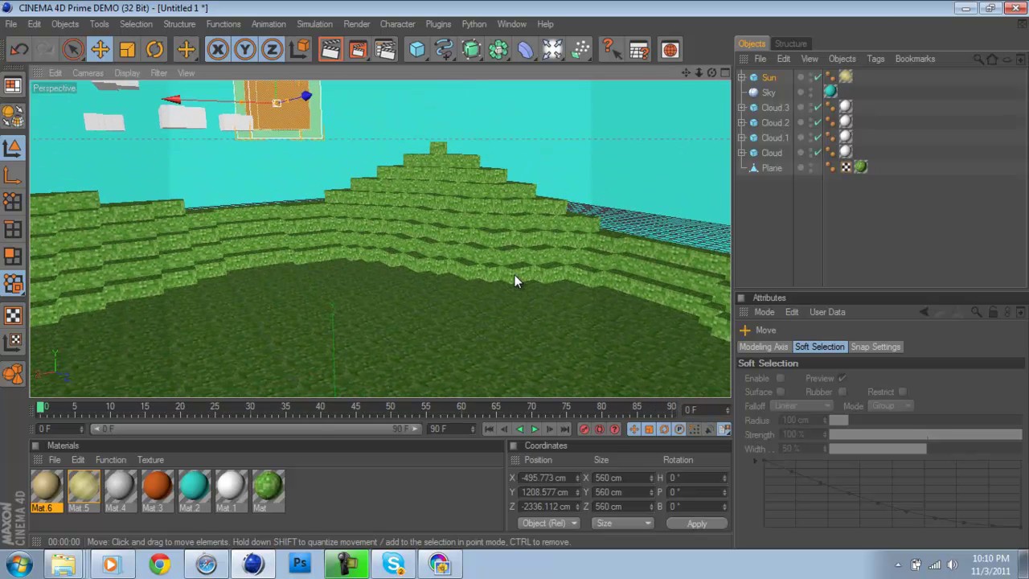
pyautogui.moveTo(281, 87); pyautogui.dragTo(294, 175)
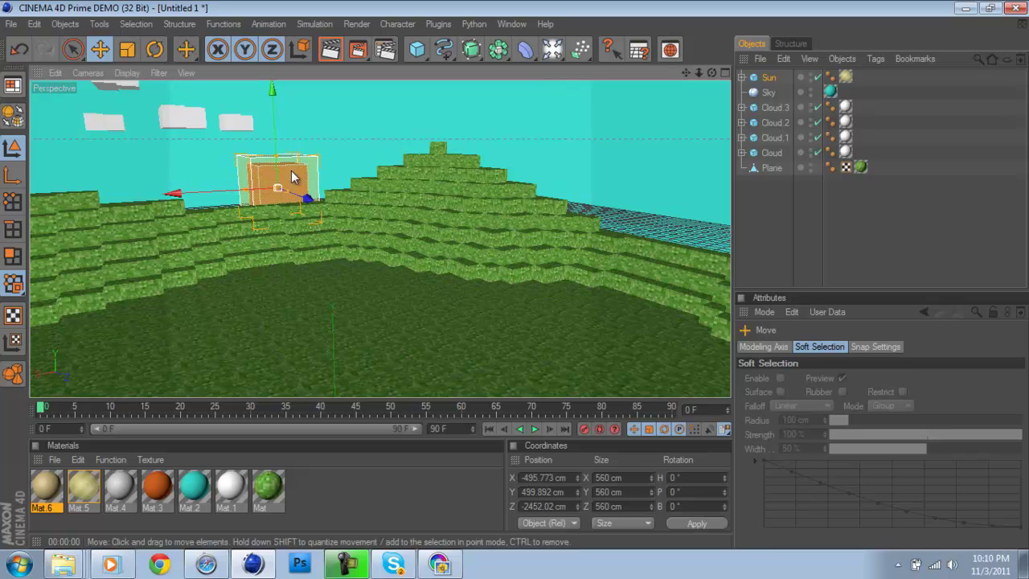
pyautogui.keyDown('alt'); pyautogui.moveTo(325, 209); pyautogui.dragTo(515, 274); pyautogui.keyUp('alt')
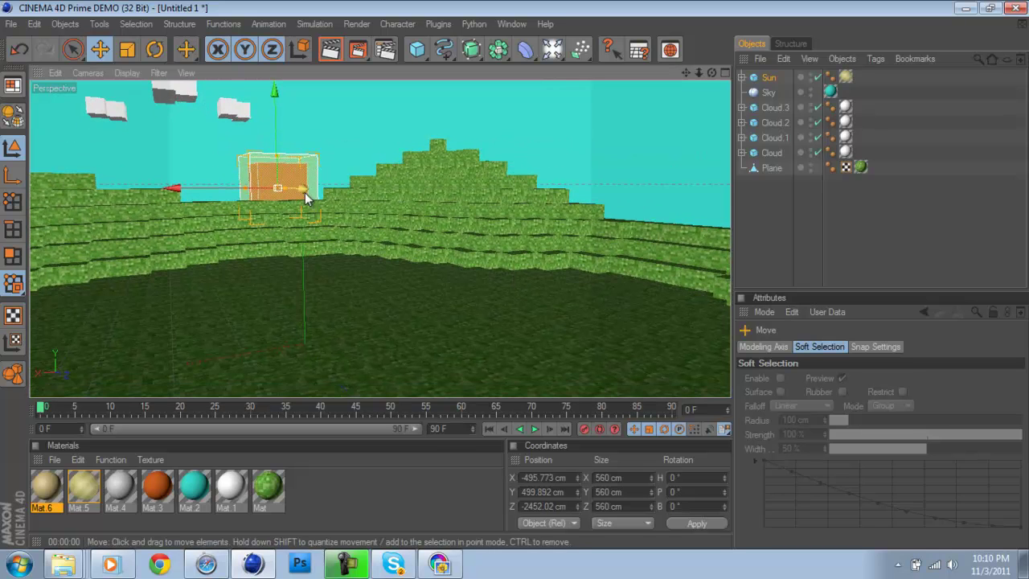
pyautogui.moveTo(278, 161)
pyautogui.mouseDown()
pyautogui.moveTo(515, 274)
pyautogui.moveTo(279, 161)
pyautogui.mouseUp()
pyautogui.hotkey('ctrl', 'z')
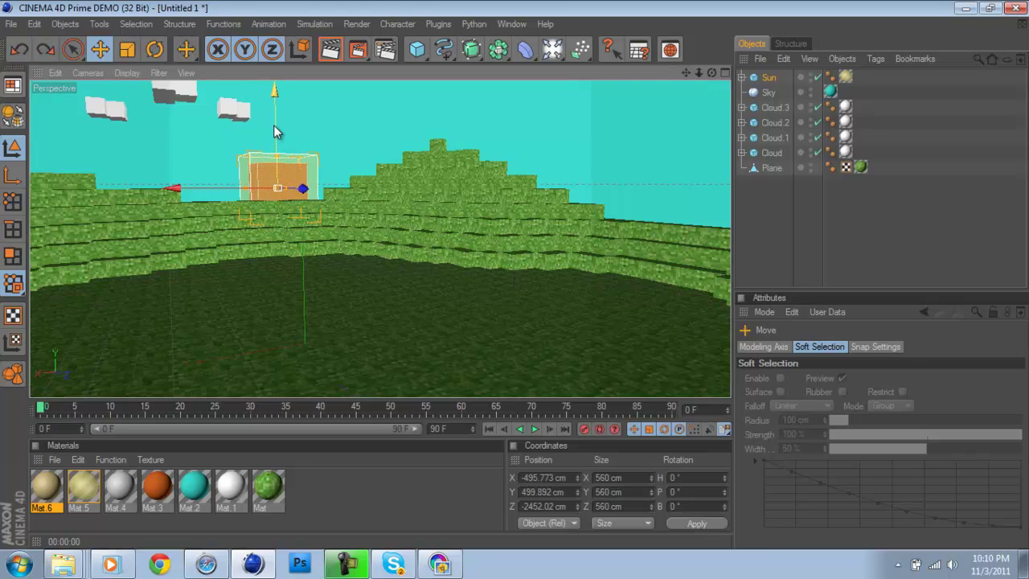
# Raise the Sun above the edge of the hills, to about Y 673 cm, and render a preview in the viewport
pyautogui.moveTo(273, 124); pyautogui.dragTo(515, 280)
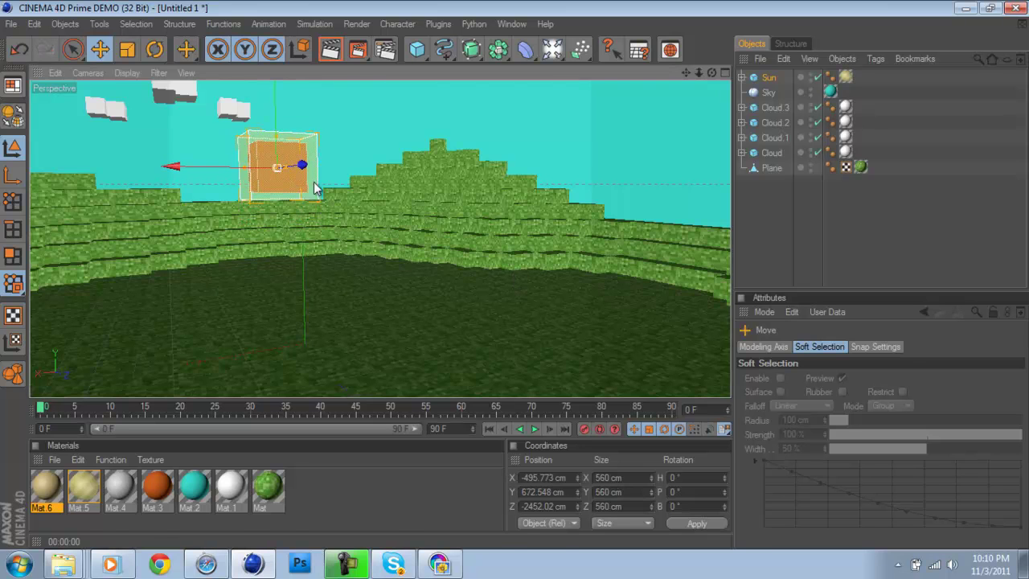
pyautogui.keyDown('alt'); pyautogui.moveTo(325, 247); pyautogui.dragTo(515, 280, button='middle'); pyautogui.keyUp('alt')
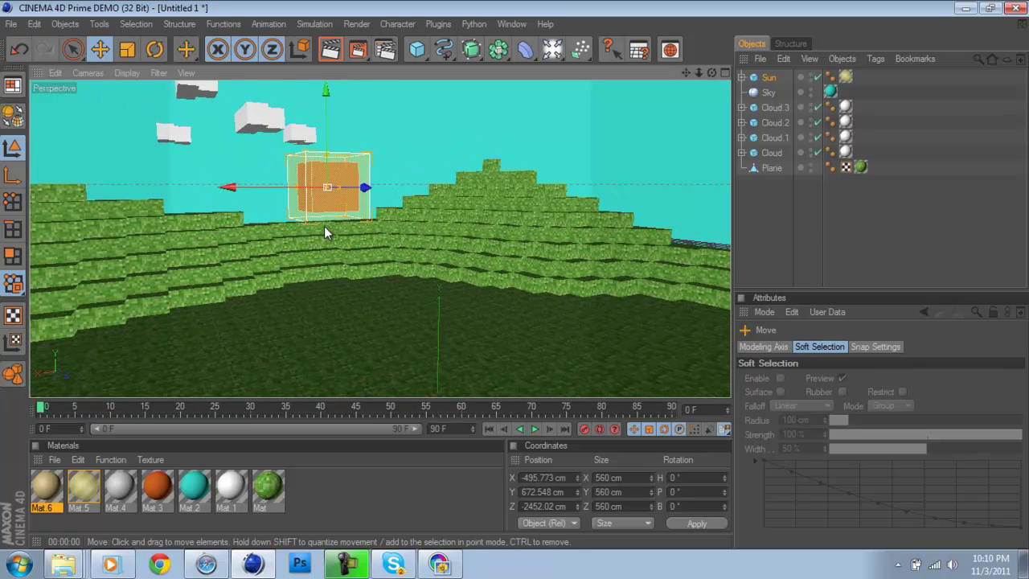
pyautogui.click(330, 49)
# Add an omni light and move it above the terrain in front of the Sun, to about Y 845 cm and Z -914 cm
pyautogui.click(579, 49)
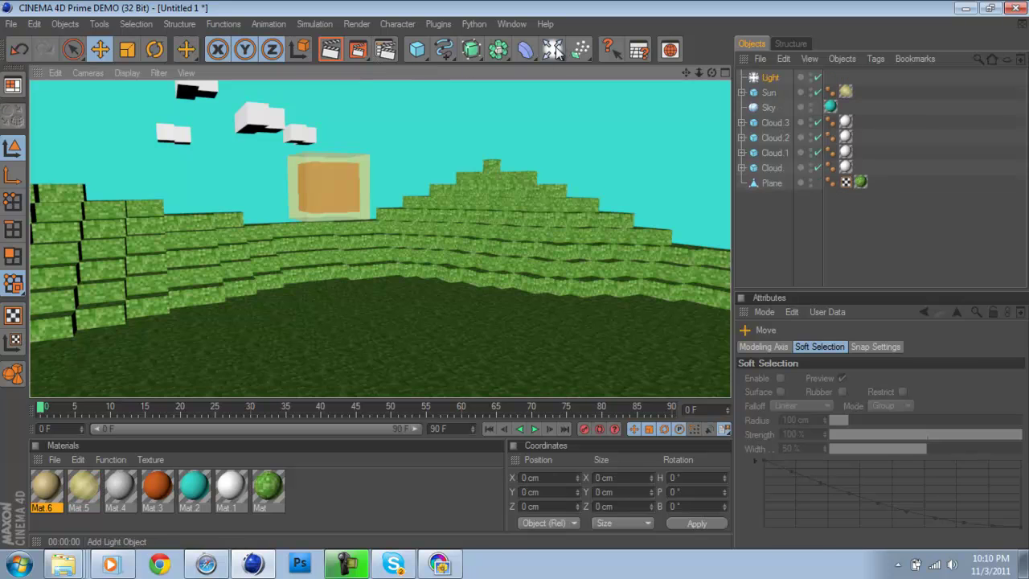
pyautogui.scroll(-2, 454, 332)
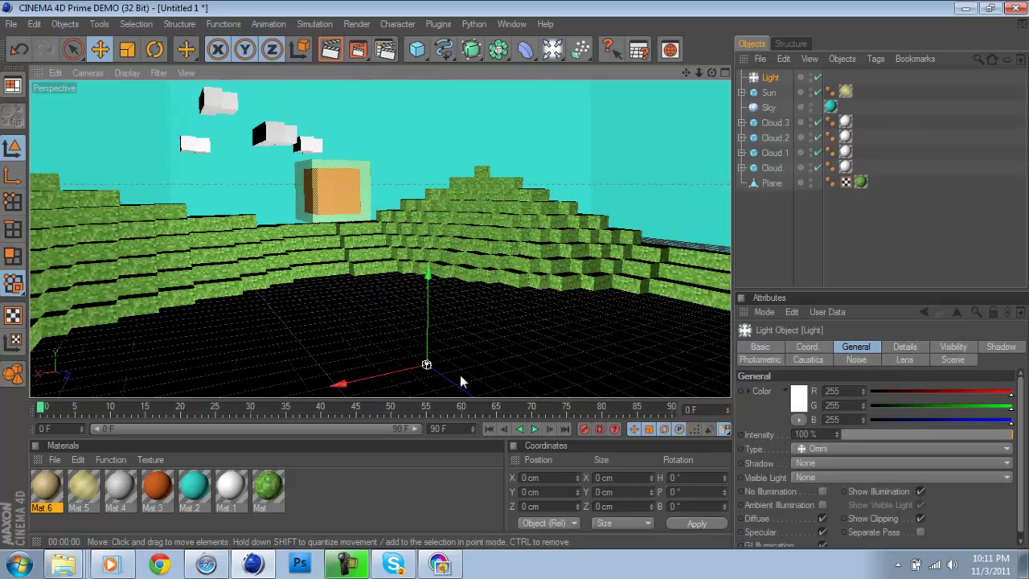
pyautogui.moveTo(460, 377); pyautogui.dragTo(515, 273)
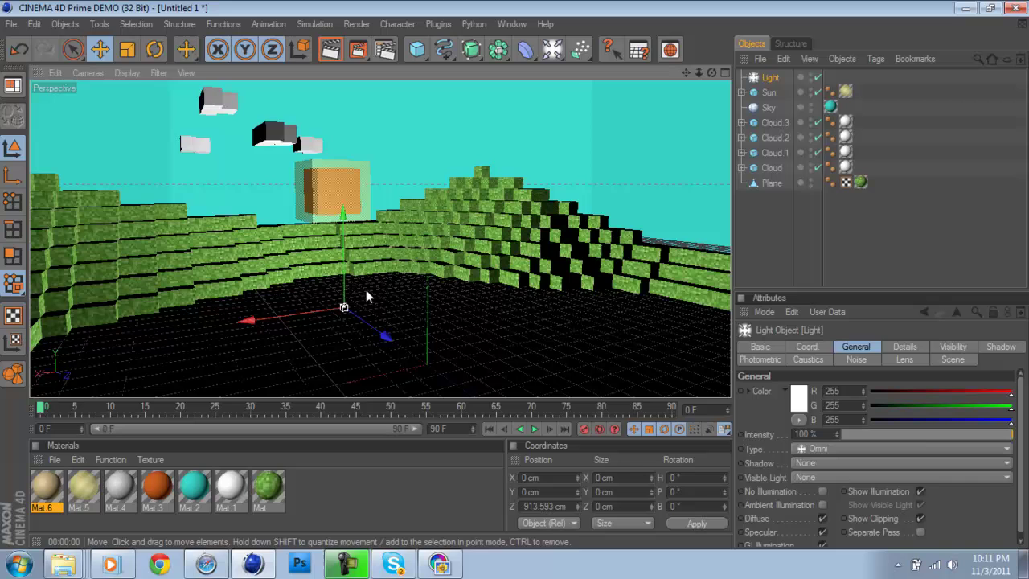
pyautogui.moveTo(339, 284); pyautogui.dragTo(517, 281)
# Duplicate the light and move the copy along the Z axis to about Z 1016 cm
pyautogui.hotkey('ctrl', 'c')
pyautogui.hotkey('ctrl', 'v')
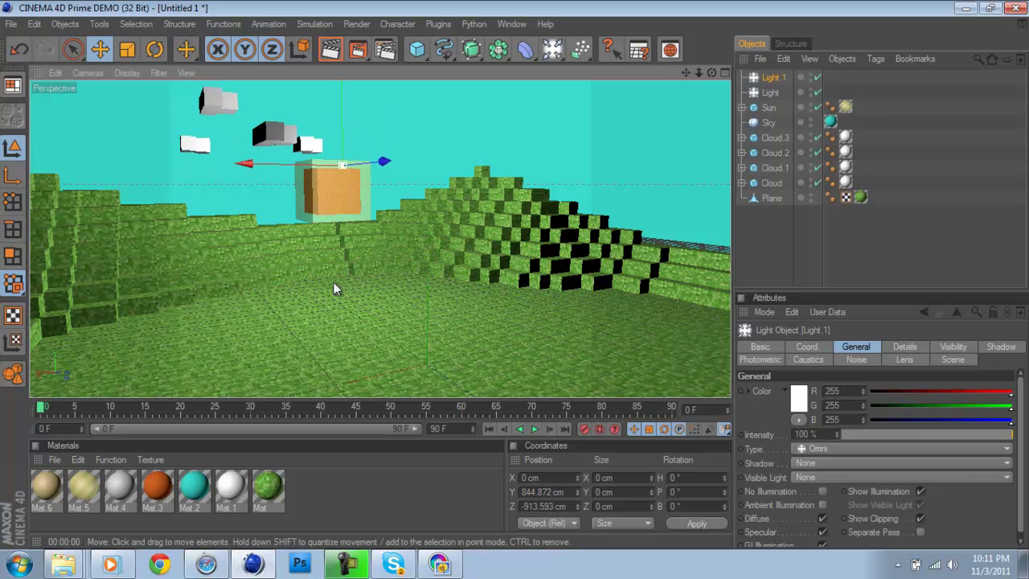
pyautogui.moveTo(362, 164)
pyautogui.mouseDown()
pyautogui.moveTo(528, 280)
pyautogui.moveTo(515, 275)
pyautogui.mouseUp()
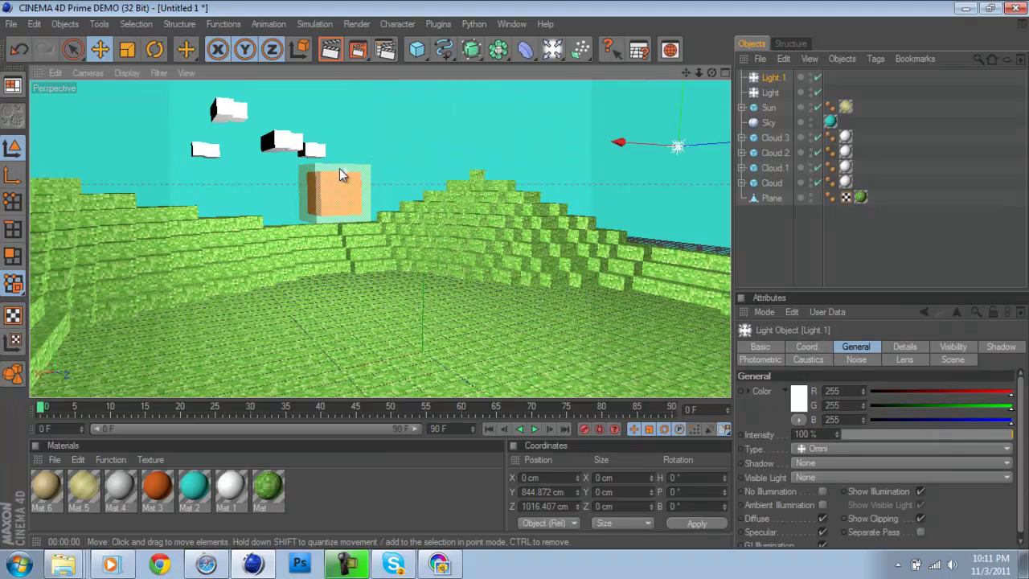
# Duplicate Light.1, move the copy along the X axis to about X 1511 cm, and render a preview in the viewport
pyautogui.hotkey('ctrl', 'c')
pyautogui.hotkey('ctrl', 'v')
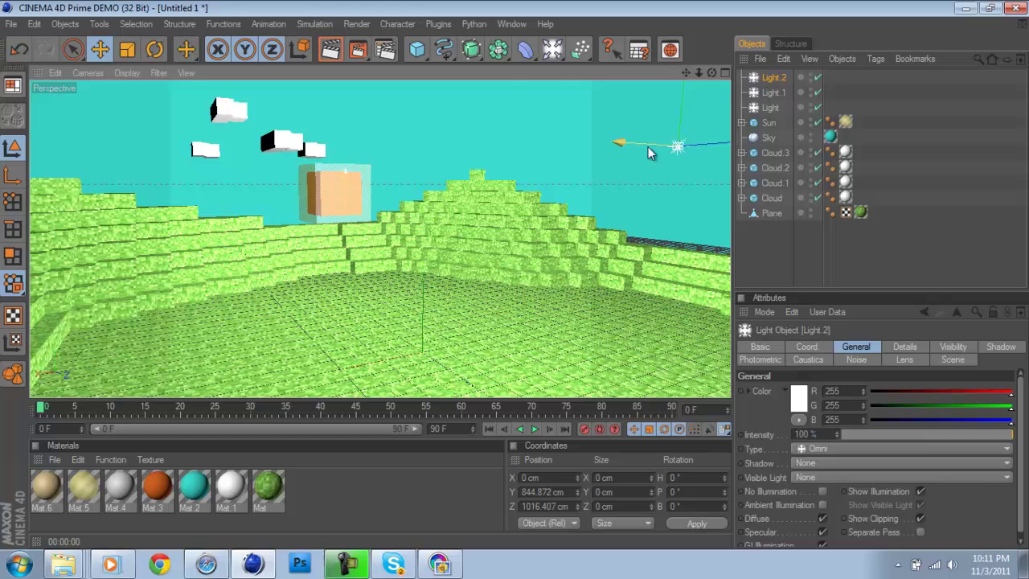
pyautogui.moveTo(648, 145)
pyautogui.mouseDown()
pyautogui.moveTo(513, 274)
pyautogui.moveTo(609, 214)
pyautogui.moveTo(530, 224)
pyautogui.moveTo(476, 200)
pyautogui.moveTo(517, 285)
pyautogui.mouseUp()
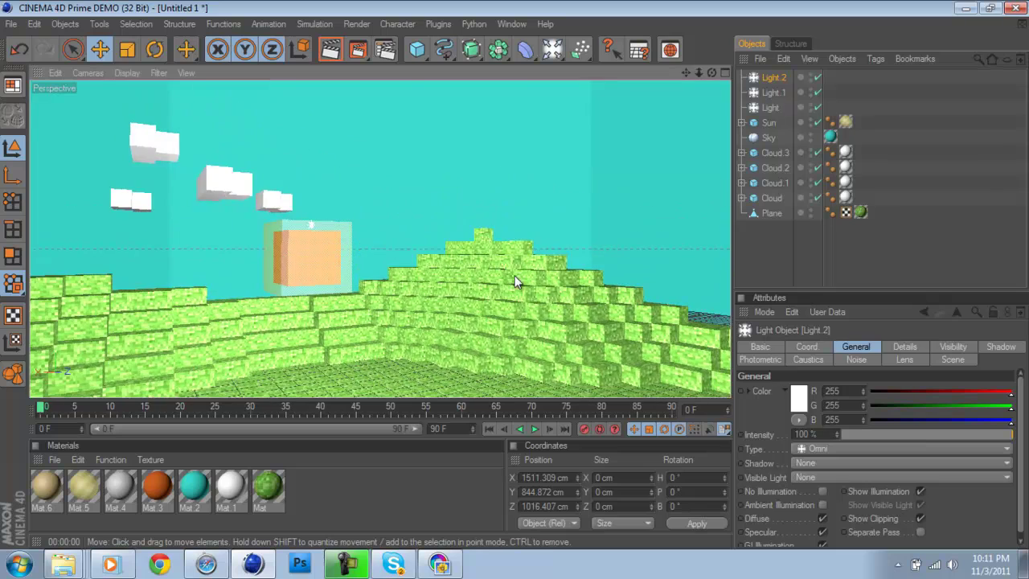
pyautogui.moveTo(512, 275)
pyautogui.keyDown('alt'); pyautogui.mouseDown(button='middle')
pyautogui.moveTo(517, 265)
pyautogui.moveTo(515, 273)
pyautogui.mouseUp(button='middle'); pyautogui.keyUp('alt')
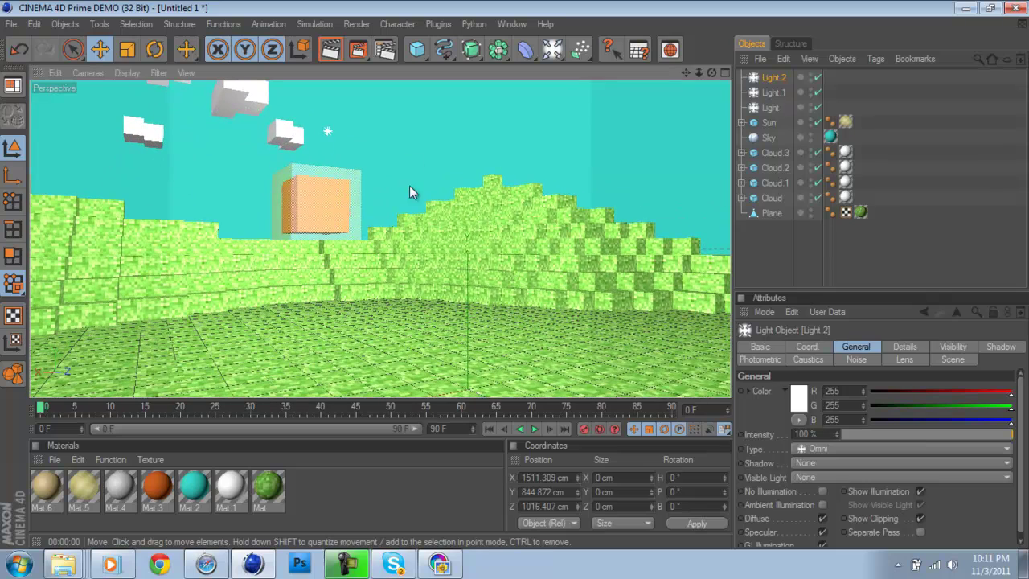
pyautogui.click(331, 49)
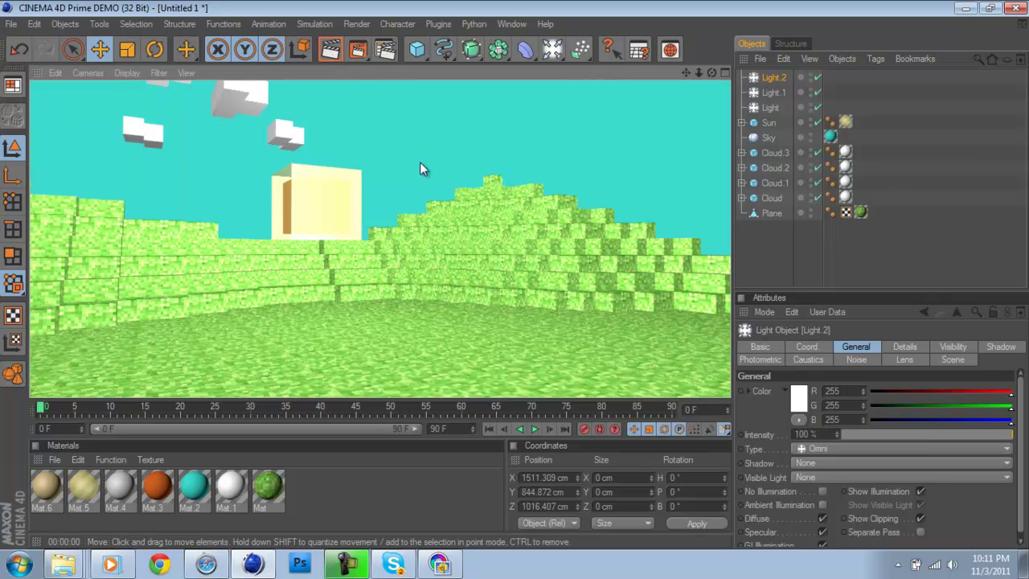
# Set the colour of Light.2 to a pale pinkish grey, RGB 230, 216, 216, and render a preview in the viewport
pyautogui.click(778, 77)
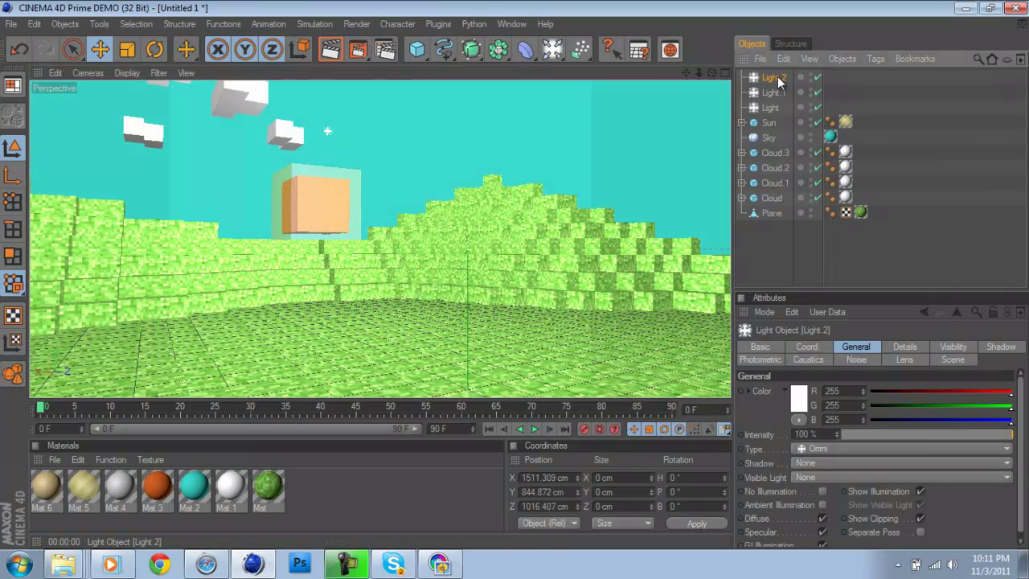
pyautogui.scroll(-3, 480, 220)
pyautogui.scroll(3, 480, 220)
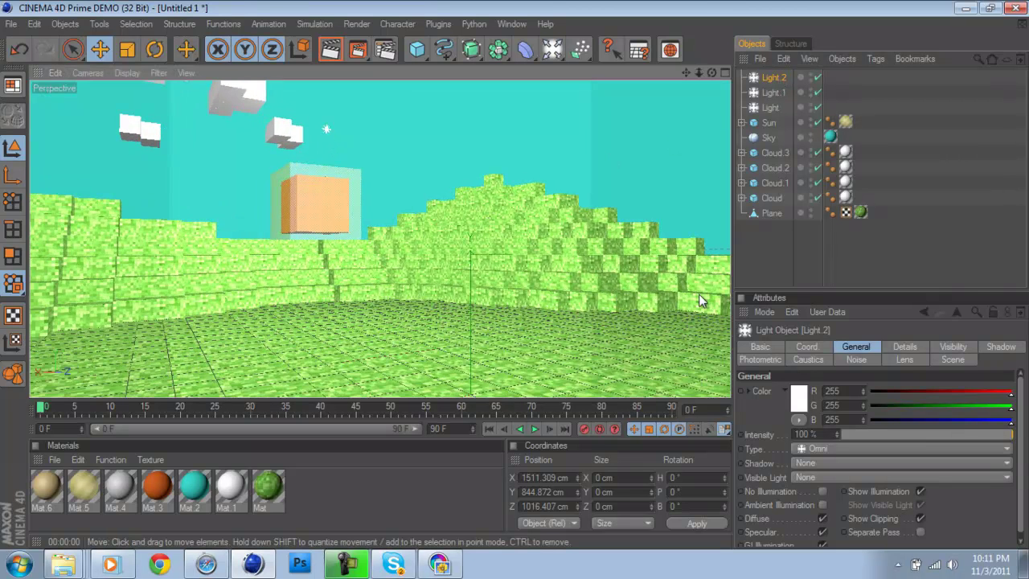
pyautogui.click(800, 397)
pyautogui.moveTo(723, 353); pyautogui.dragTo(725, 354)
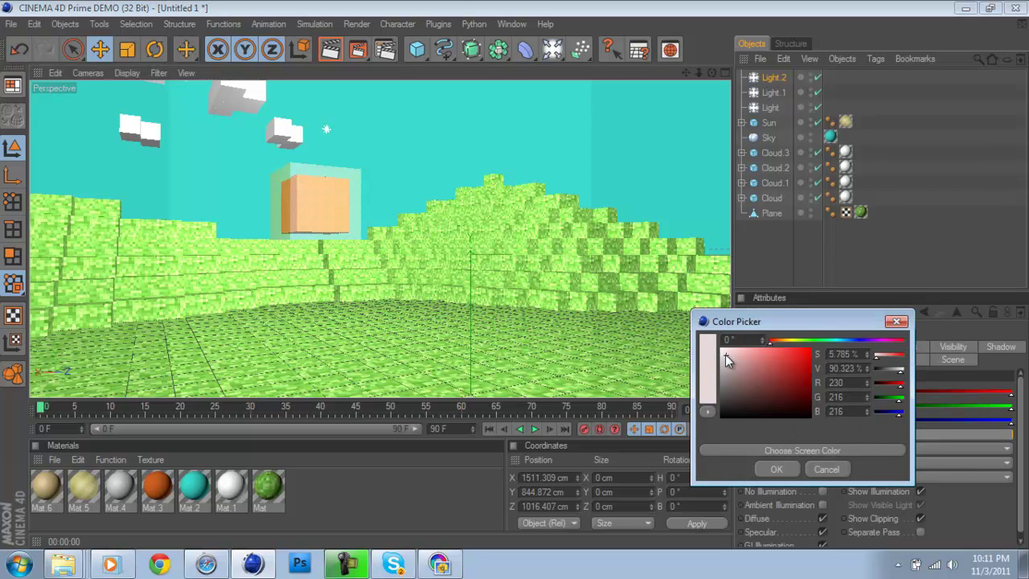
pyautogui.click(775, 470)
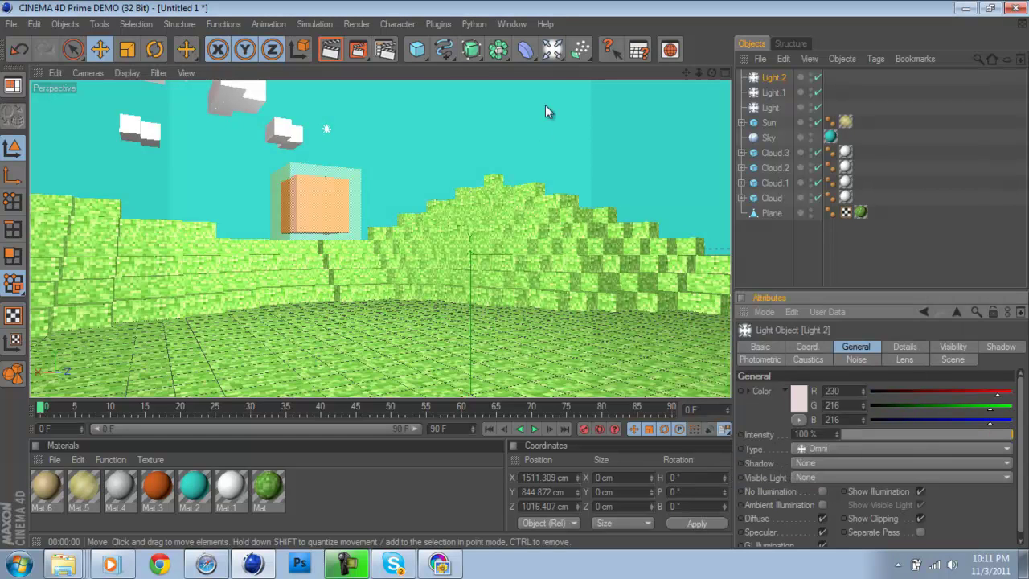
pyautogui.click(331, 50)
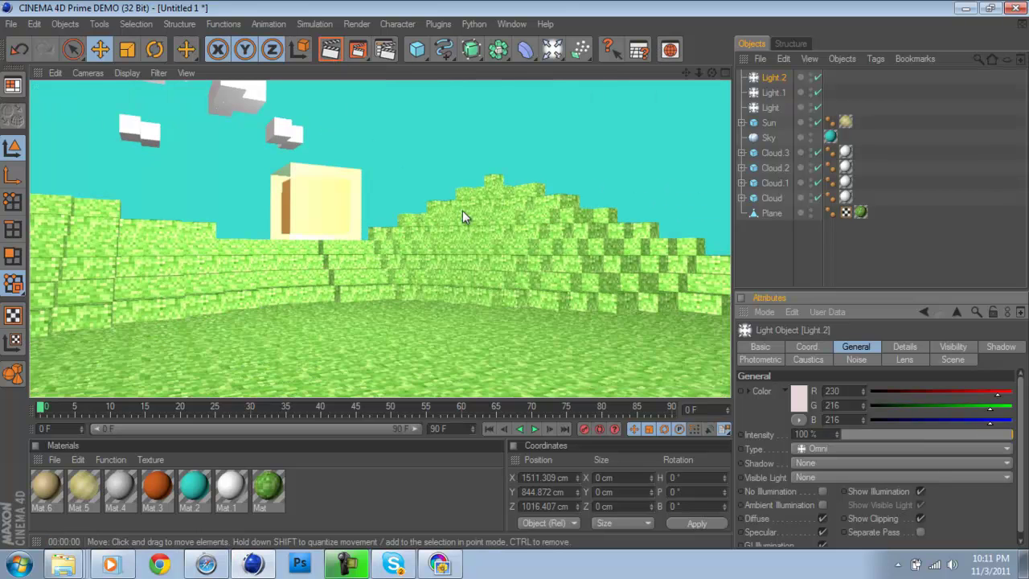
pyautogui.scroll(-2, 467, 229)
pyautogui.scroll(2, 471, 231)
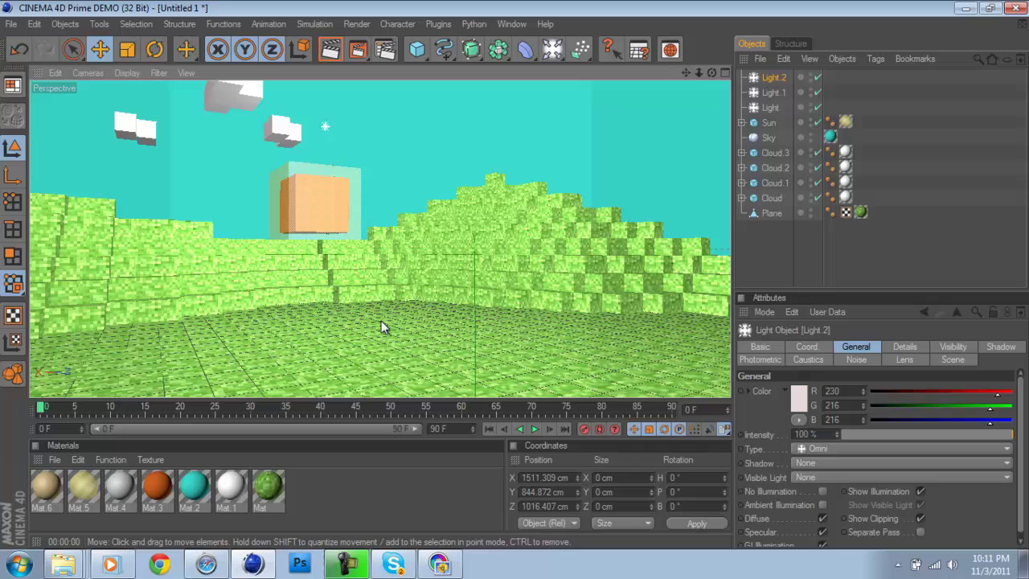
# Add a fourth omni light and move it to the Sun, to about X -589 cm, Y 751 cm and Z -2318 cm
pyautogui.click(553, 51)
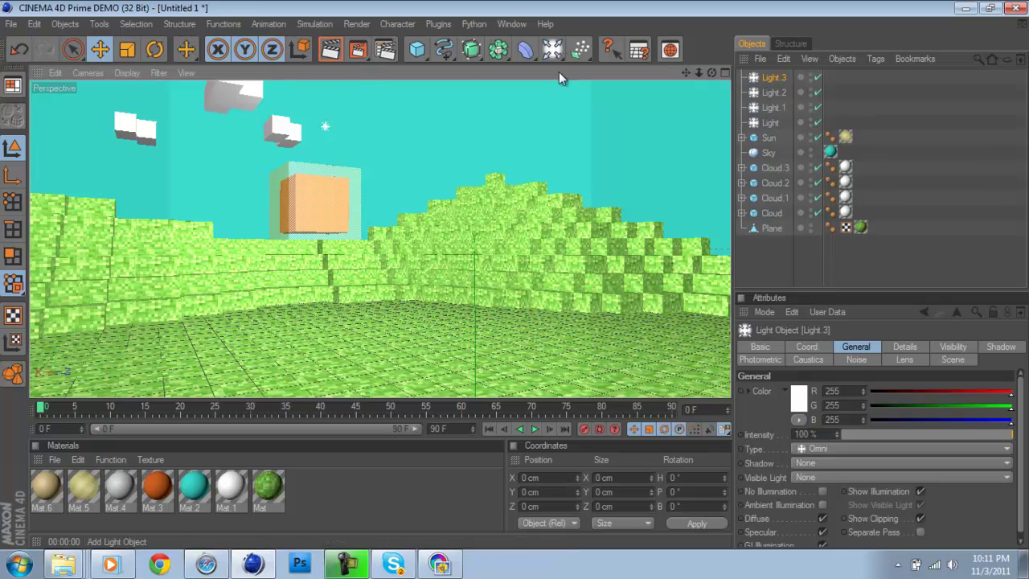
pyautogui.moveTo(480, 310); pyautogui.dragTo(507, 153)
pyautogui.moveTo(229, 212); pyautogui.dragTo(513, 275)
pyautogui.moveTo(371, 217); pyautogui.dragTo(515, 274)
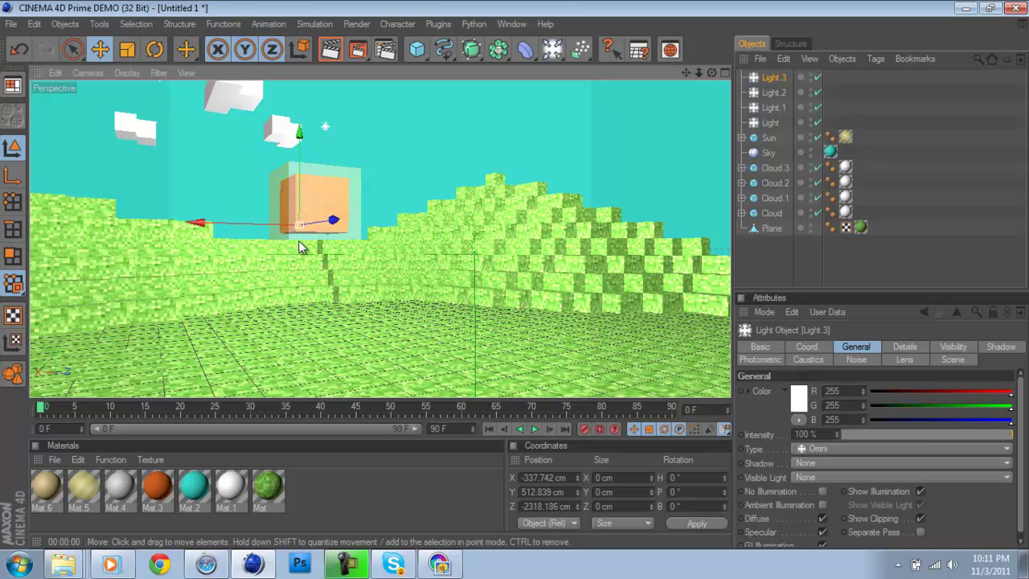
pyautogui.moveTo(233, 223); pyautogui.dragTo(516, 276)
pyautogui.moveTo(330, 151); pyautogui.dragTo(515, 275)
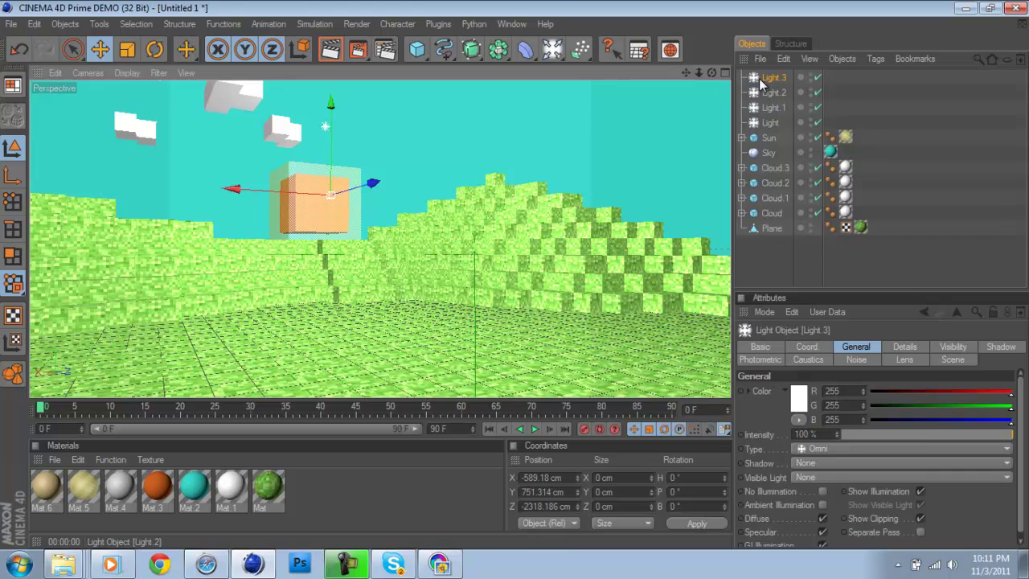
# Set the colour of Light.3 to orange-red, RGB 235, 78, 35, and render a preview in the viewport
pyautogui.click(800, 400)
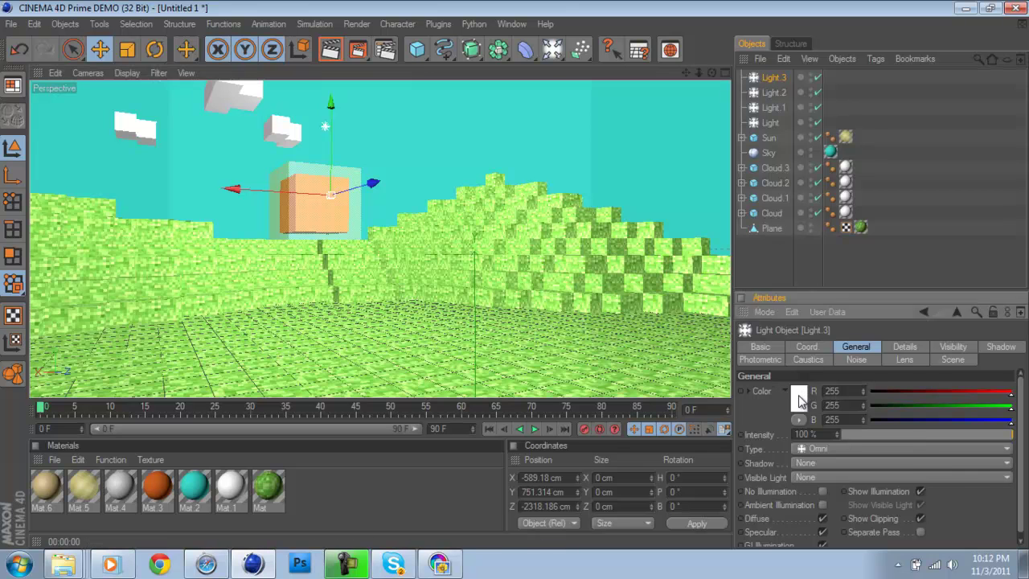
pyautogui.click(800, 399)
pyautogui.click(773, 338)
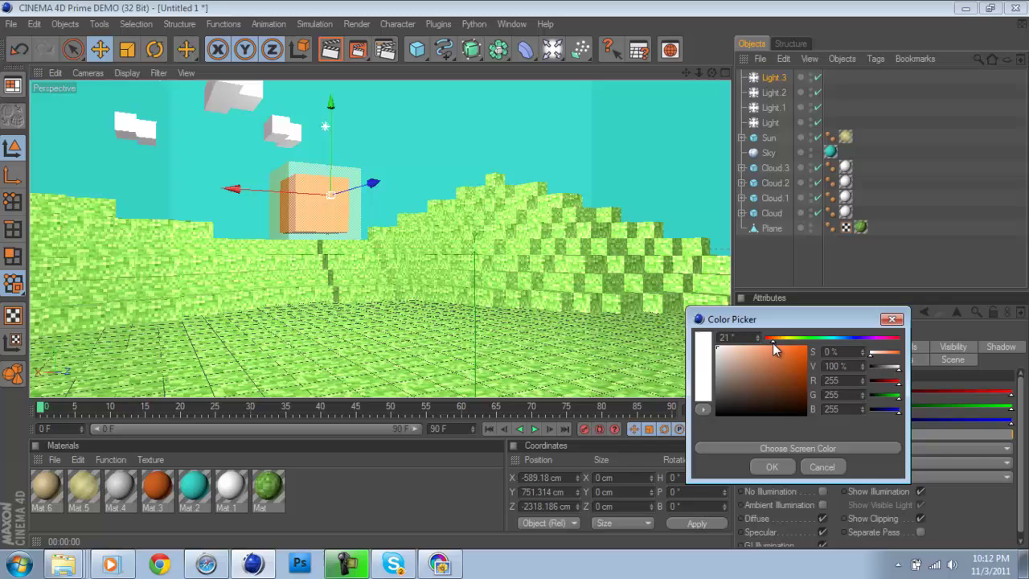
pyautogui.moveTo(773, 342); pyautogui.dragTo(793, 350)
pyautogui.click(780, 354)
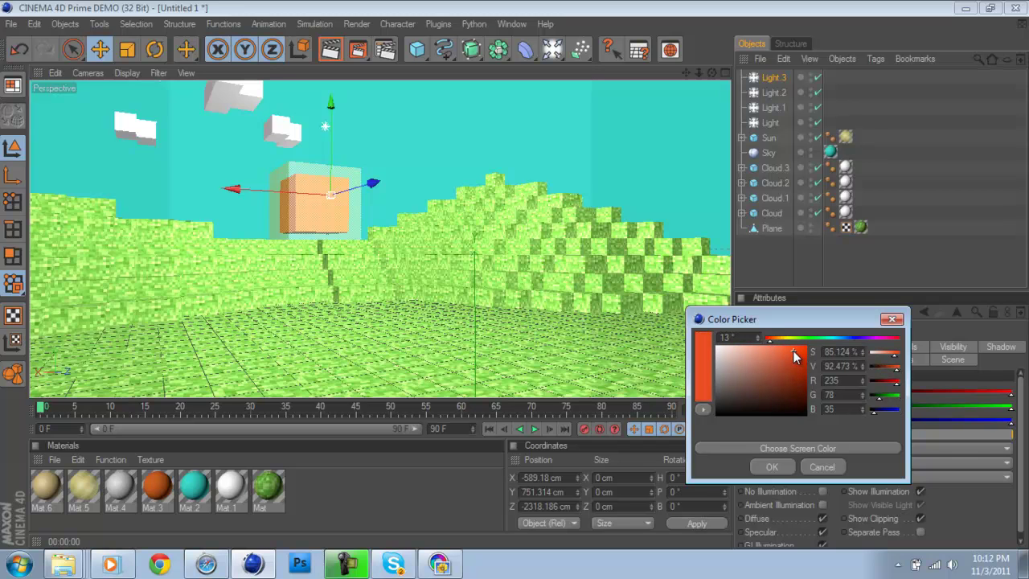
pyautogui.click(772, 467)
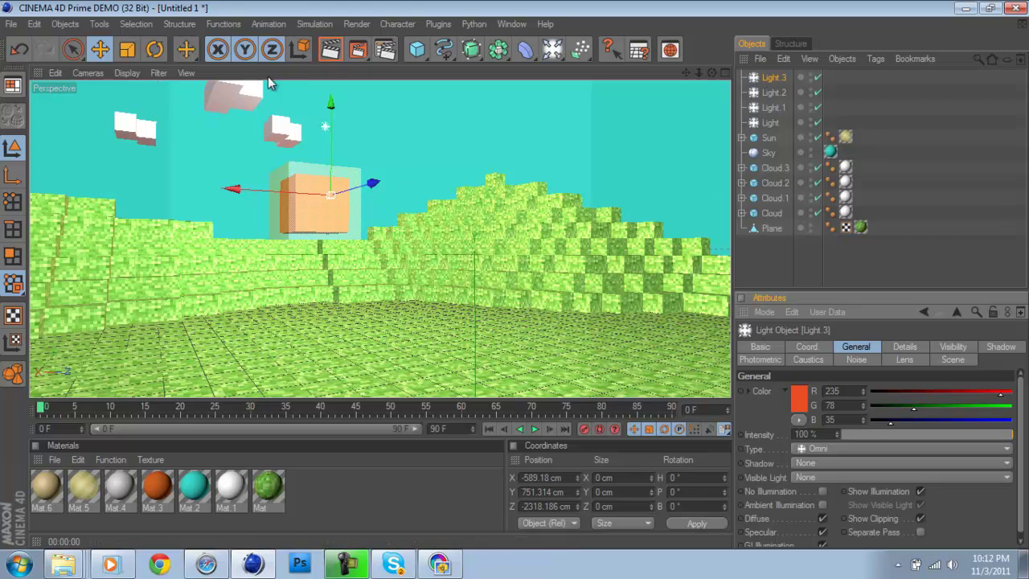
pyautogui.click(330, 49)
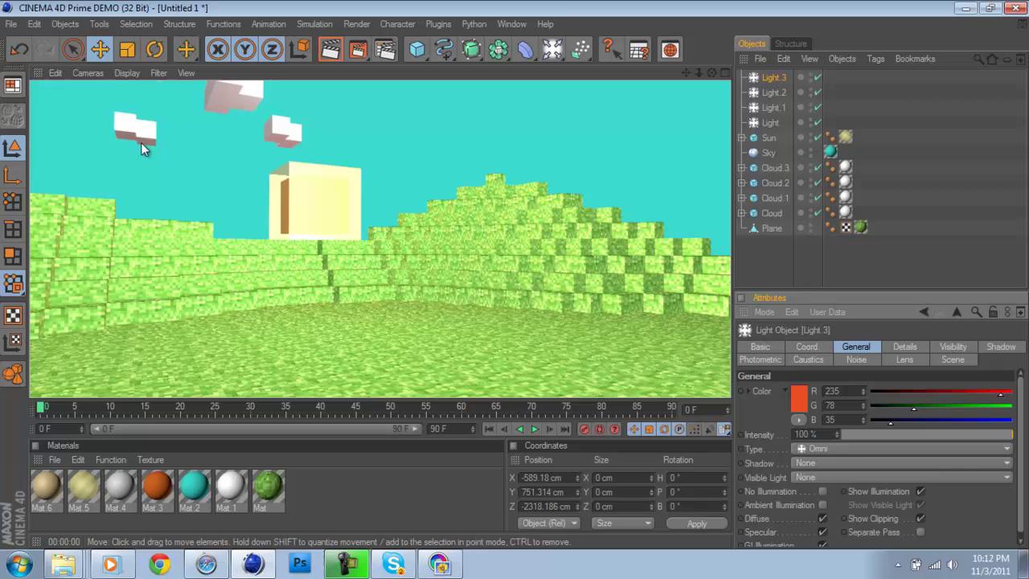
# Delete Light, Light.1 and Light.2, keeping only the orange light at the Sun, and render a preview in the viewport
pyautogui.click(779, 96)
pyautogui.press('Delete')
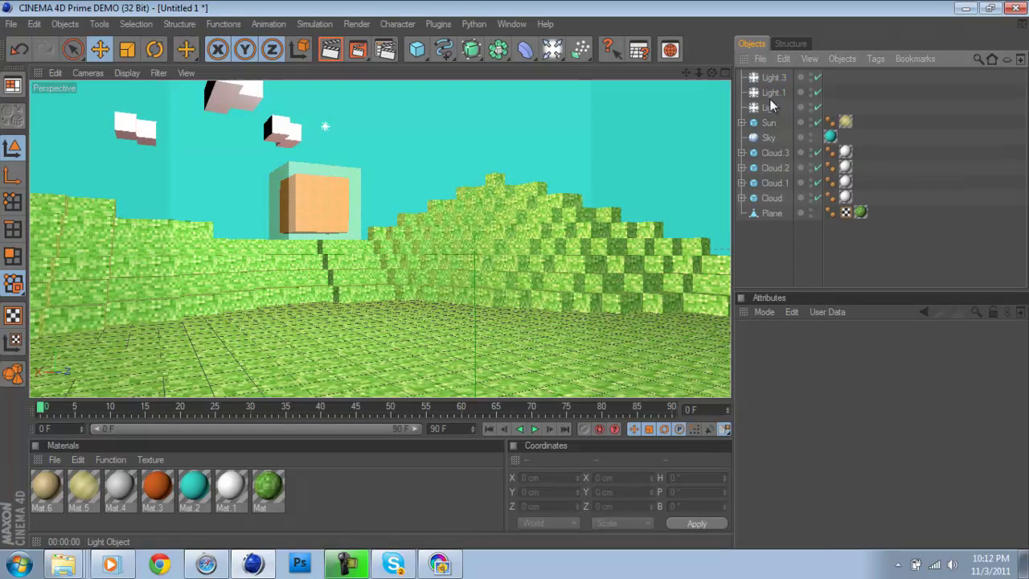
pyautogui.click(768, 100)
pyautogui.press('Delete')
pyautogui.click(769, 93)
pyautogui.press('Delete')
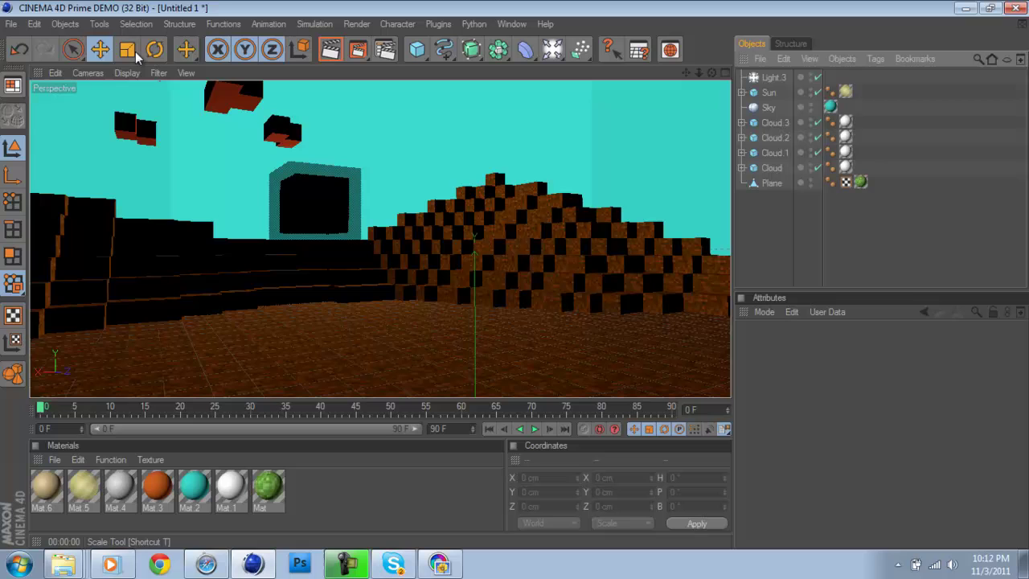
pyautogui.click(330, 51)
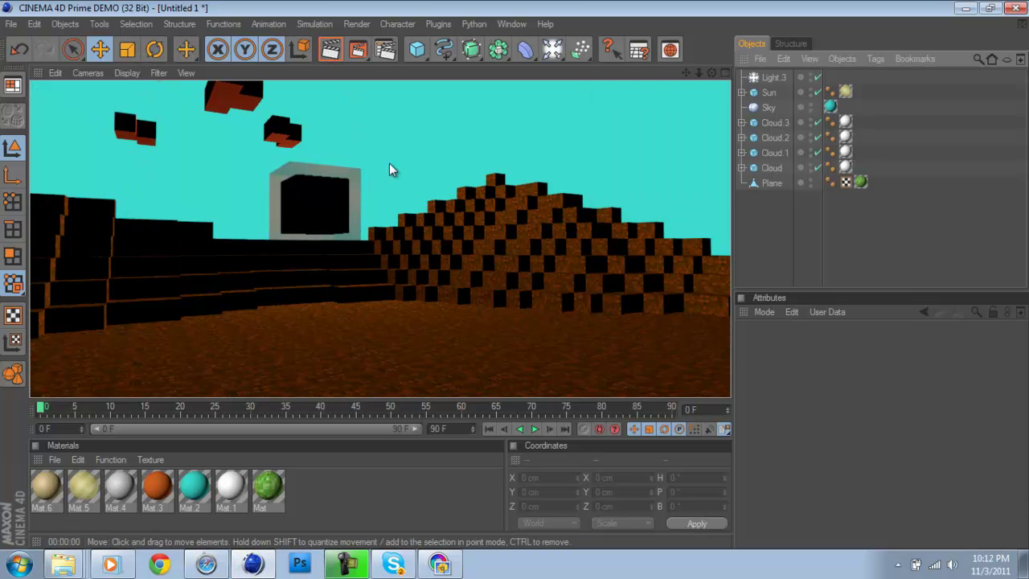
# Add a new white omni light and raise it above the centre of the terrain, to about Y 979 cm
pyautogui.click(771, 80)
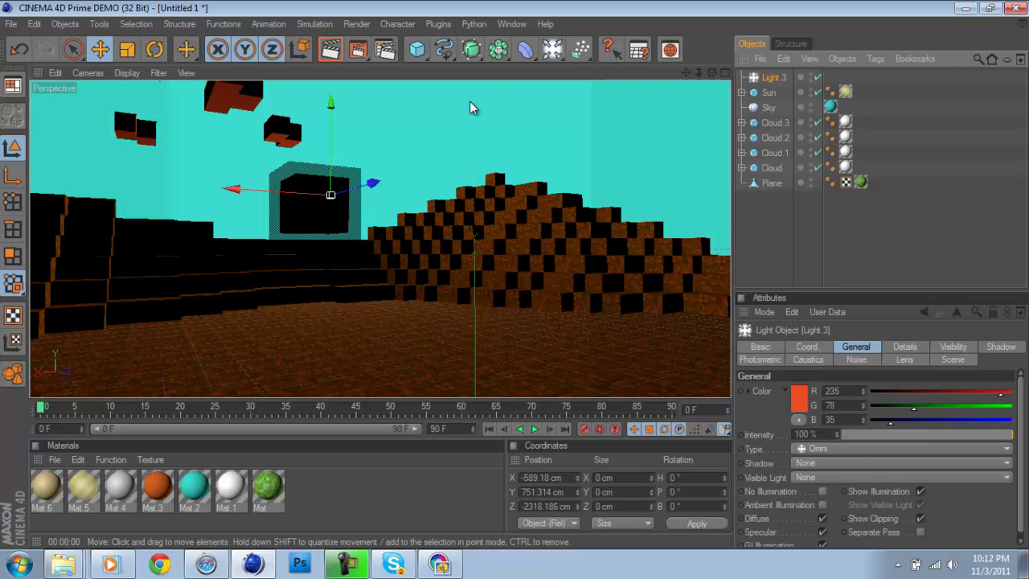
pyautogui.click(552, 50)
pyautogui.moveTo(476, 310); pyautogui.dragTo(514, 275)
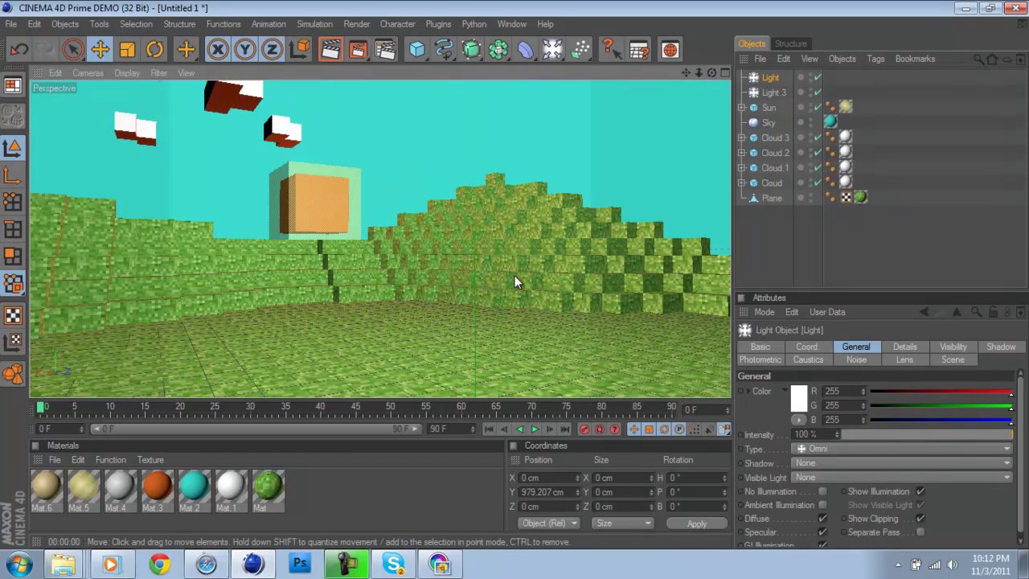
# Add another white omni light at about X 957 cm, Y 18 cm and Z -525 cm, and render a preview in the viewport
pyautogui.click(556, 50)
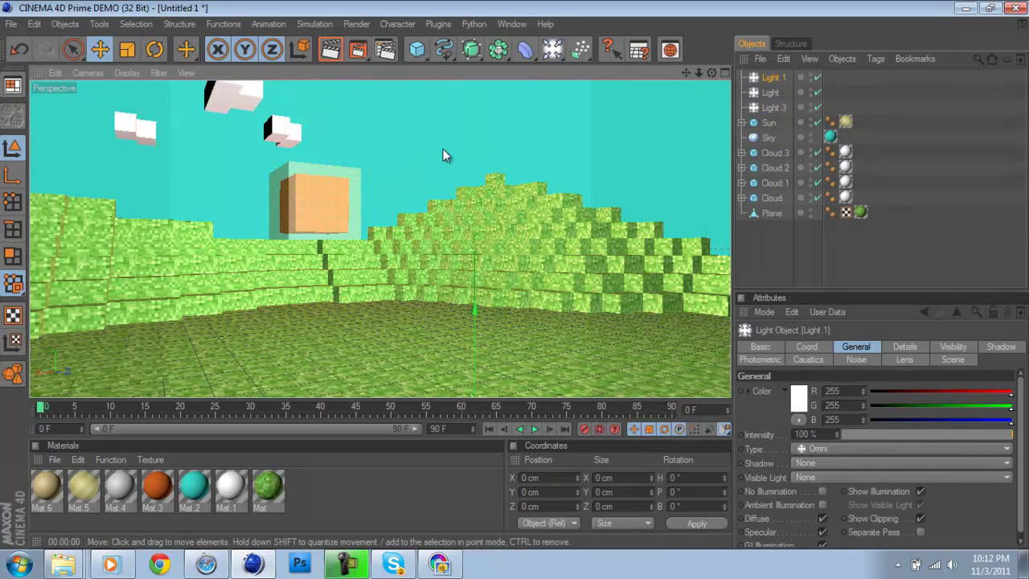
pyautogui.moveTo(474, 312); pyautogui.dragTo(515, 269)
pyautogui.moveTo(453, 347); pyautogui.dragTo(514, 274)
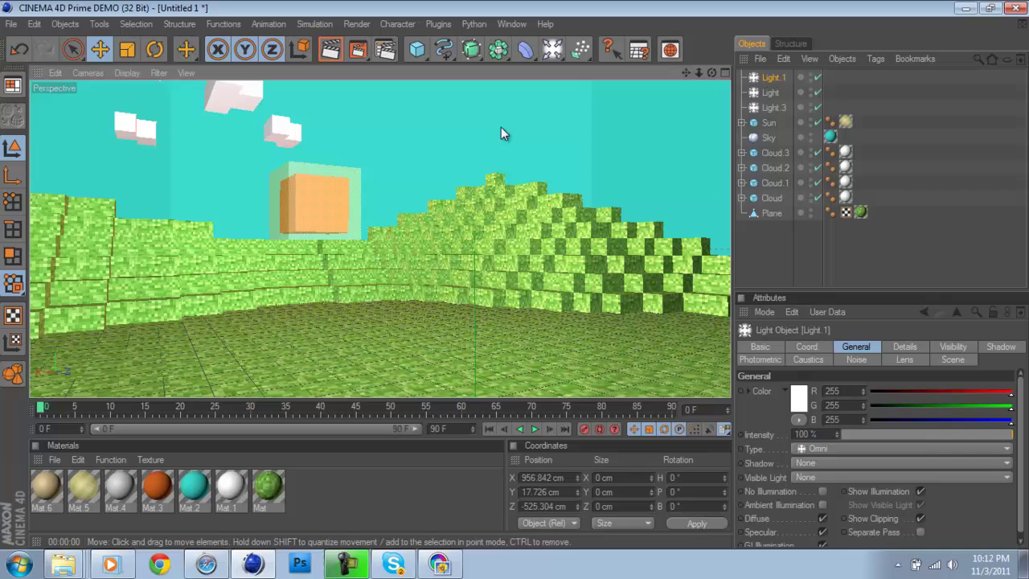
pyautogui.click(336, 51)
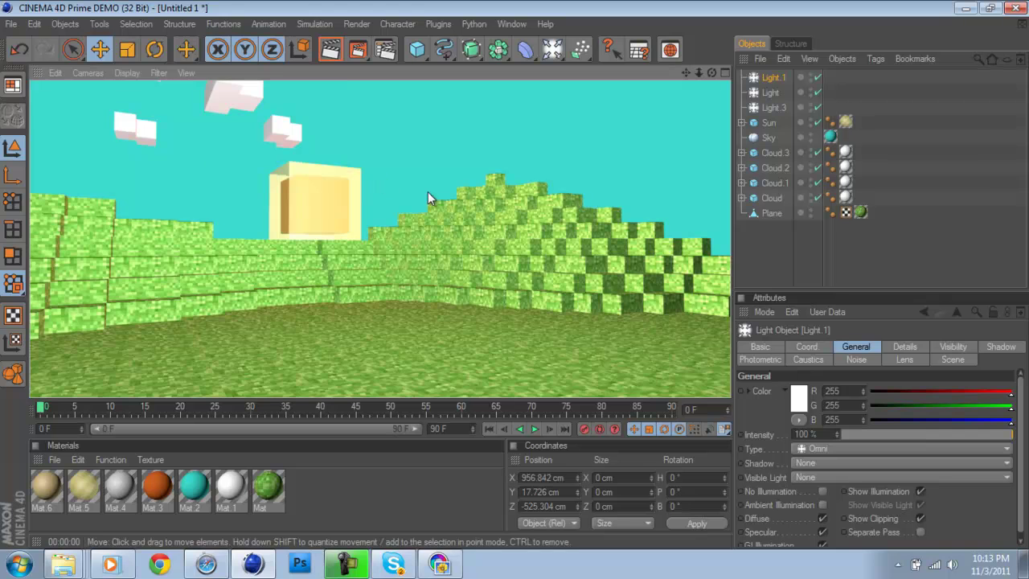
pyautogui.scroll(-1, 427, 201)
pyautogui.scroll(-3, 421, 210)
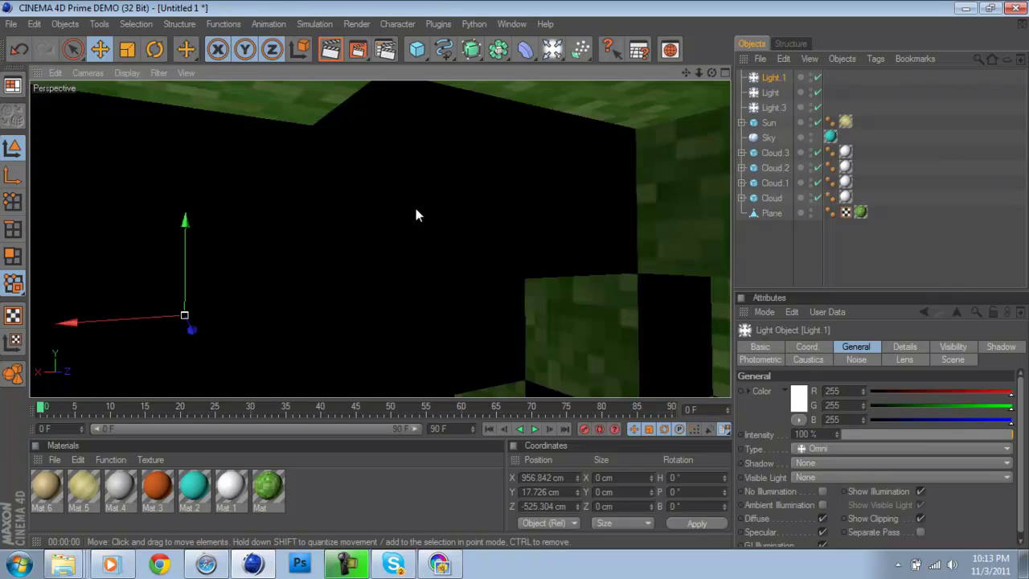
pyautogui.scroll(3, 417, 205)
pyautogui.scroll(1, 411, 210)
pyautogui.scroll(-2, 411, 210)
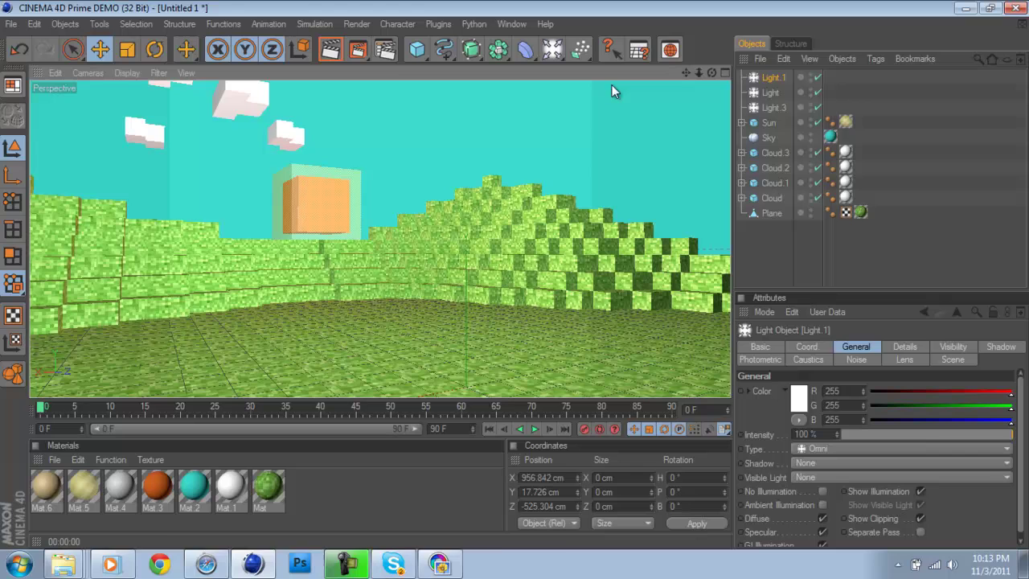